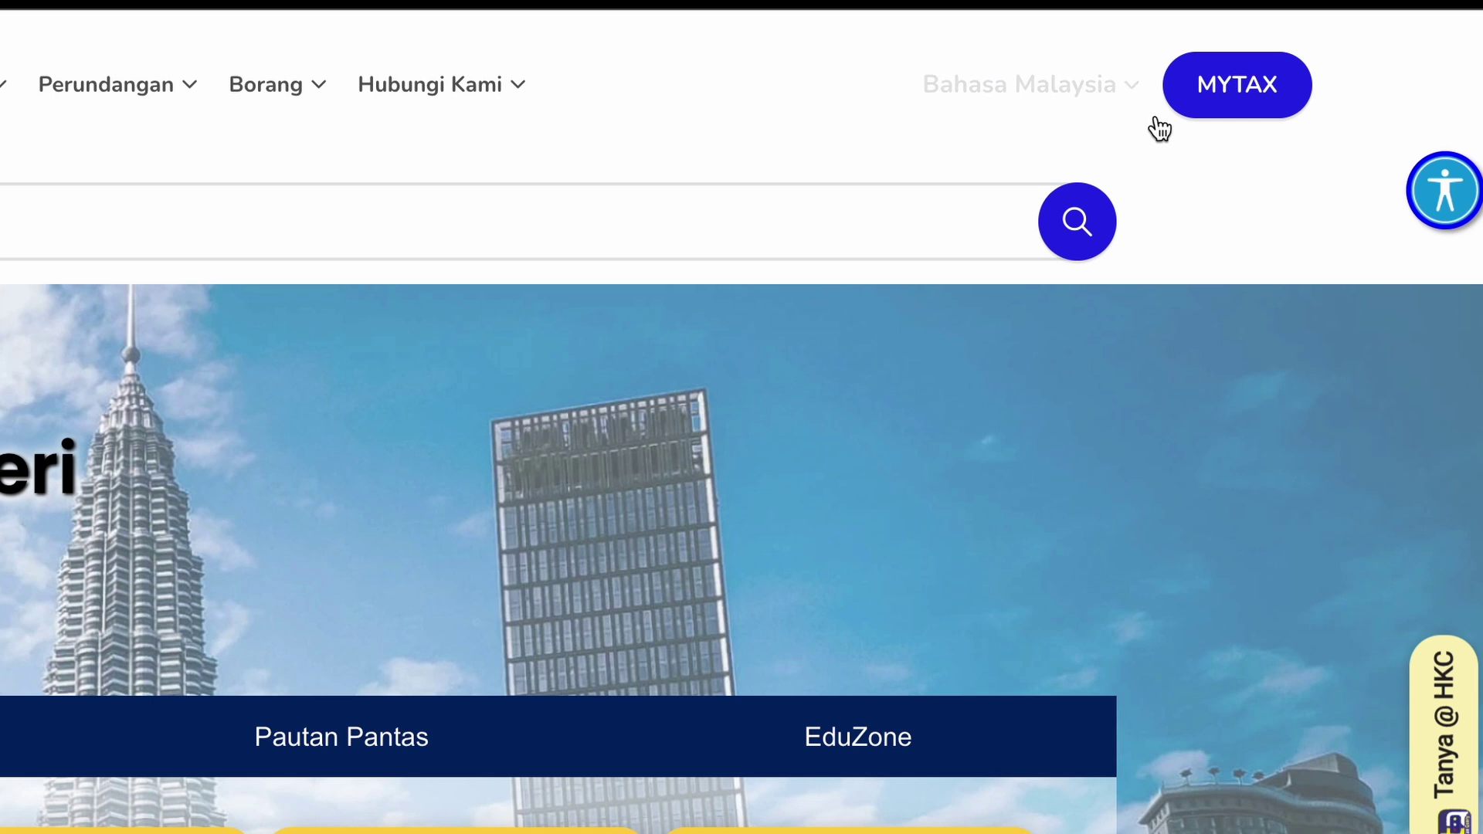
# Open the MyTax portal and go to the e-Daftar application through the Perkhidmatan ezHasil services.
pyautogui.click(1232, 104)
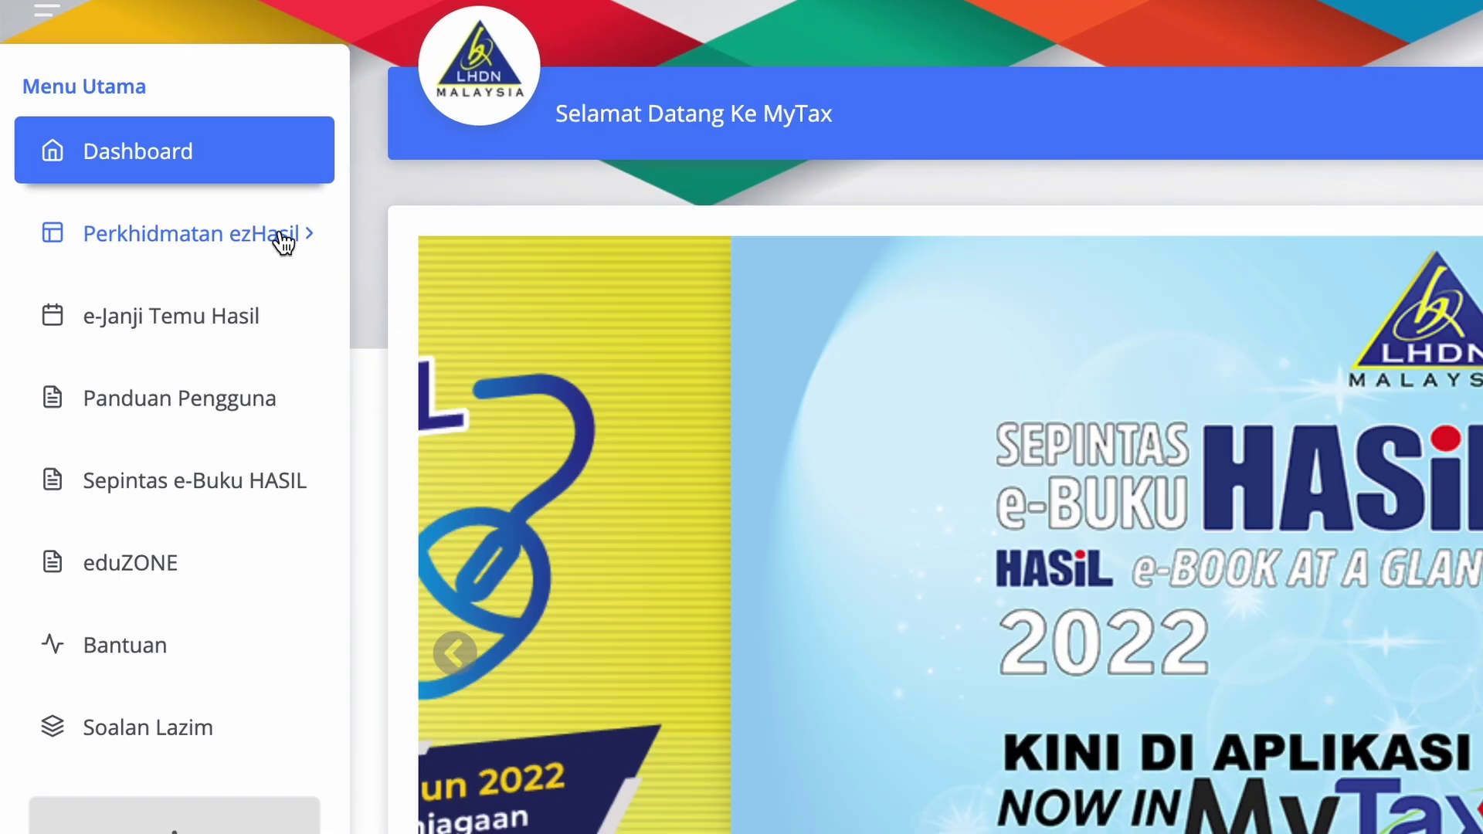
pyautogui.click(282, 241)
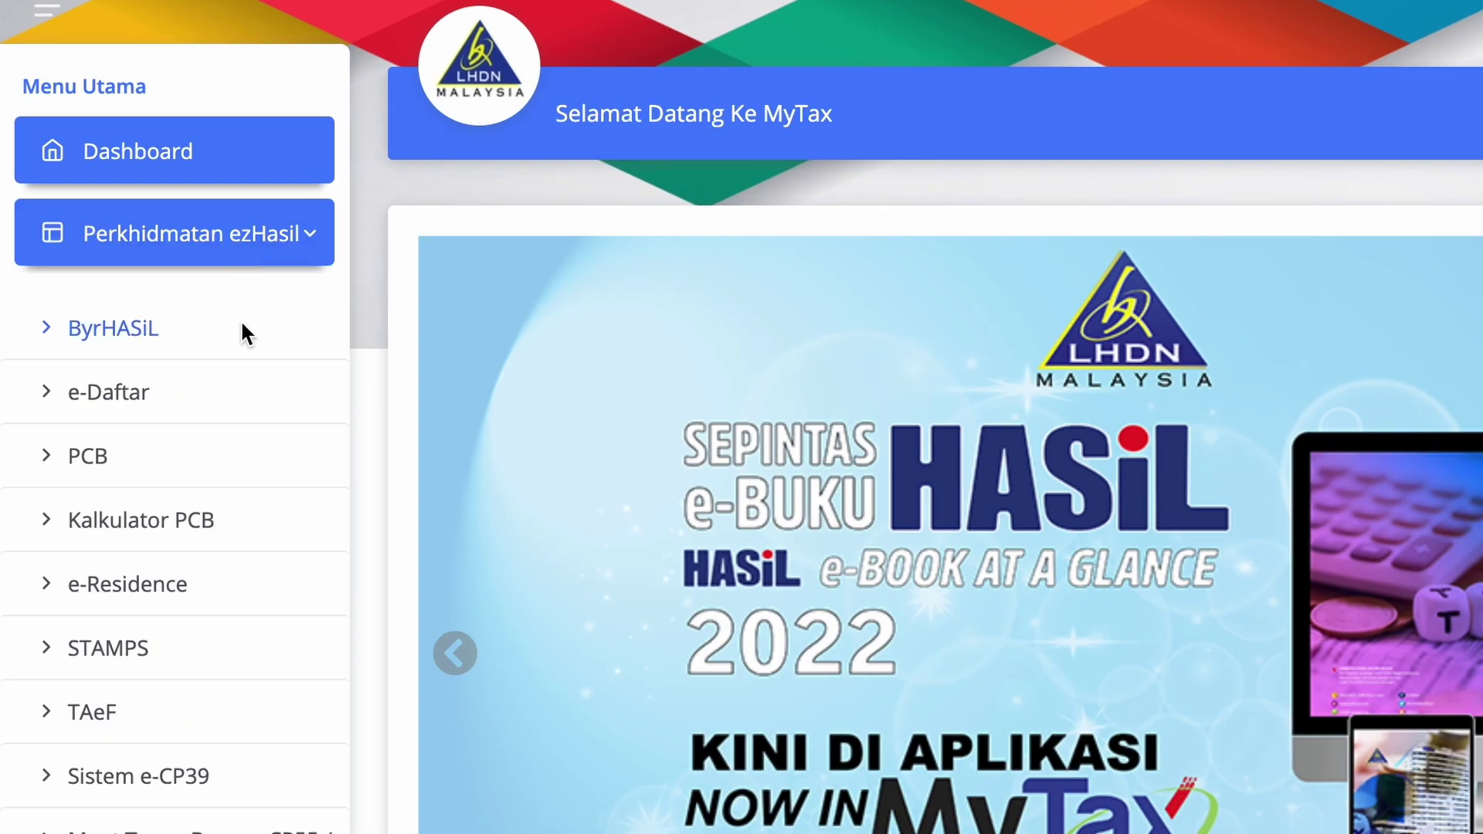
pyautogui.click(129, 394)
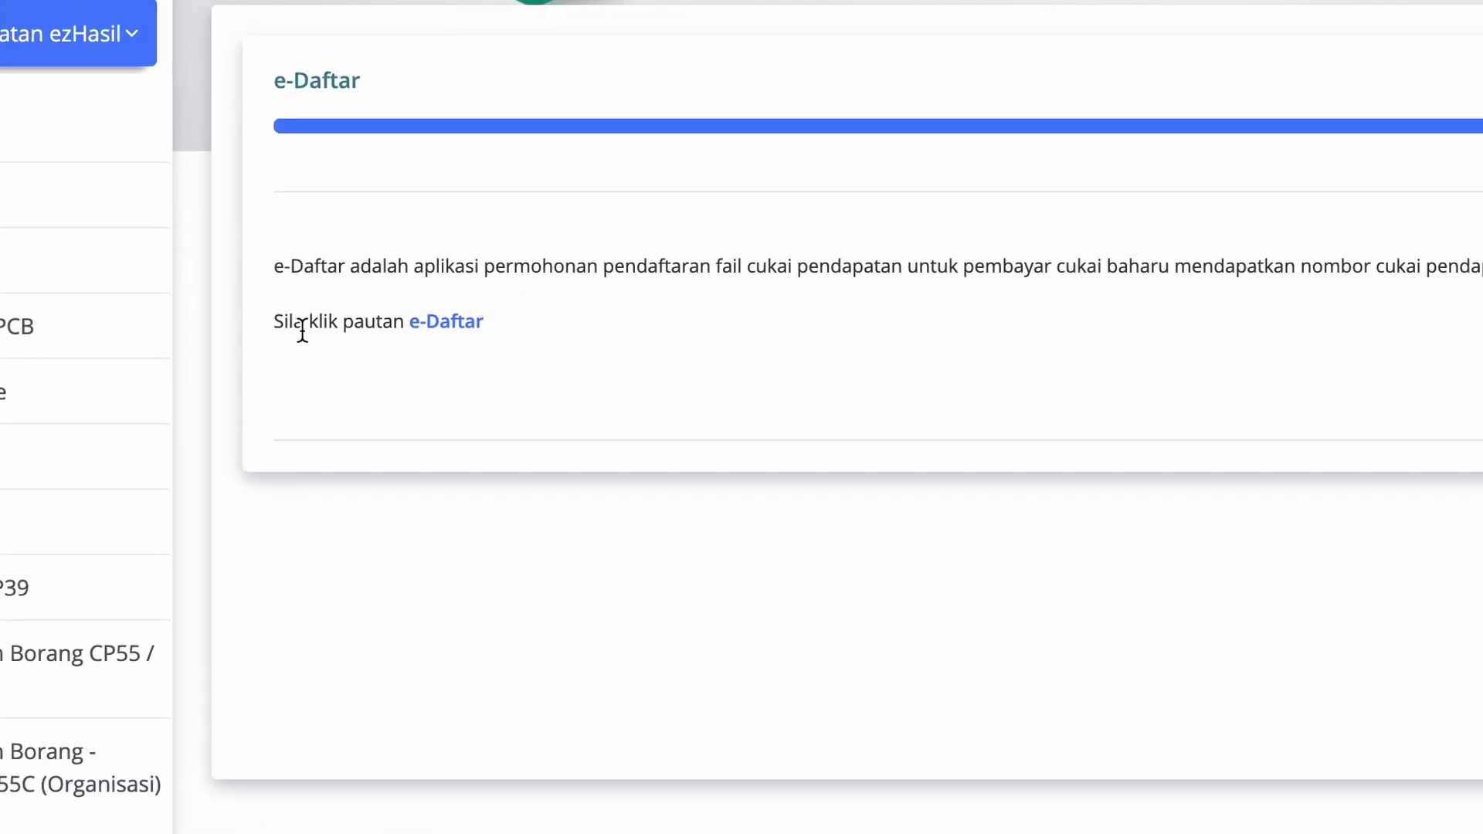
pyautogui.click(448, 326)
# Read the application steps and document requirements in the Daftar Individu information, then close it.
pyautogui.scroll(-3, 452, 328)
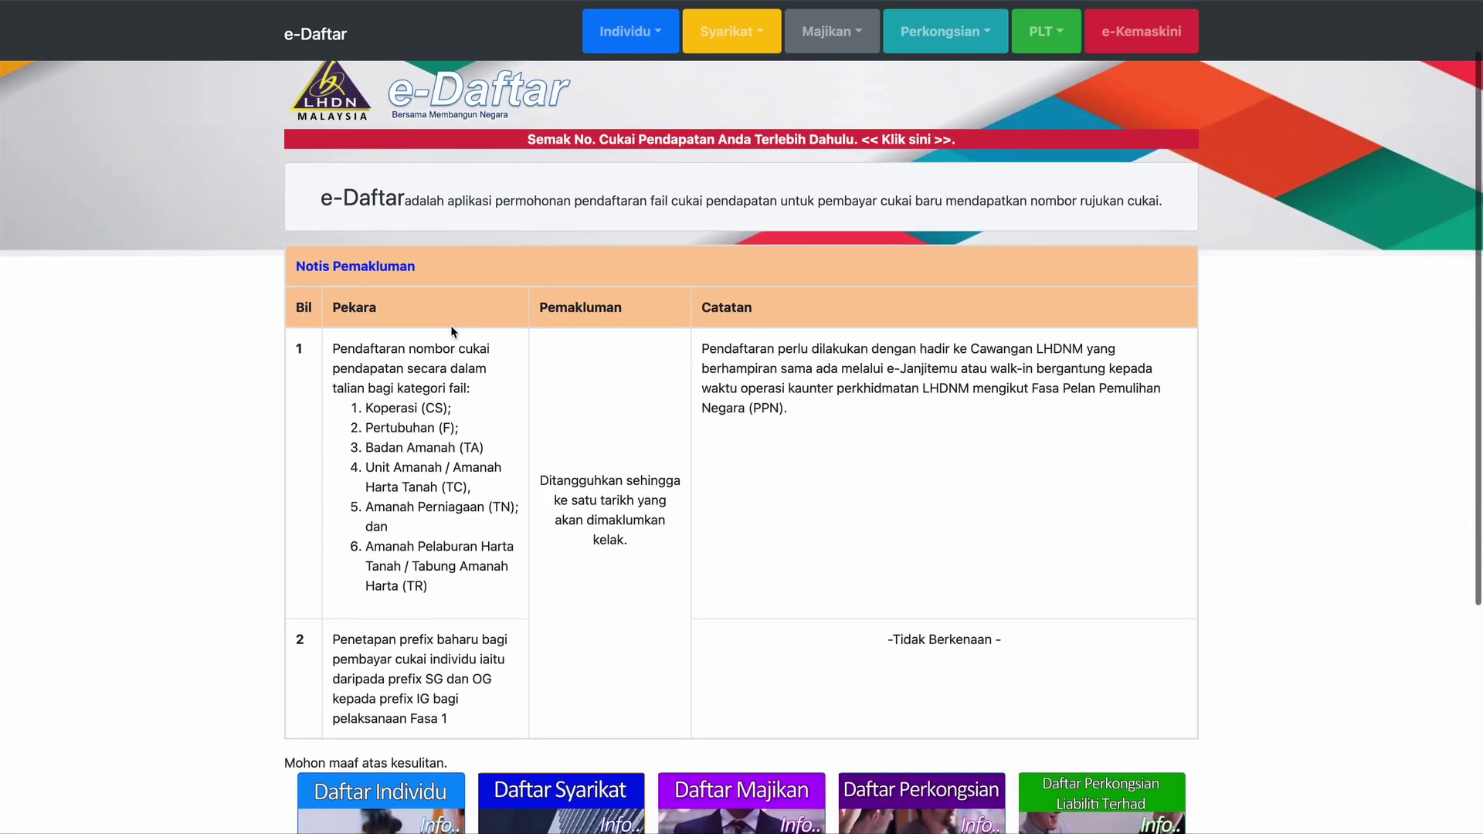
pyautogui.scroll(-3, 451, 331)
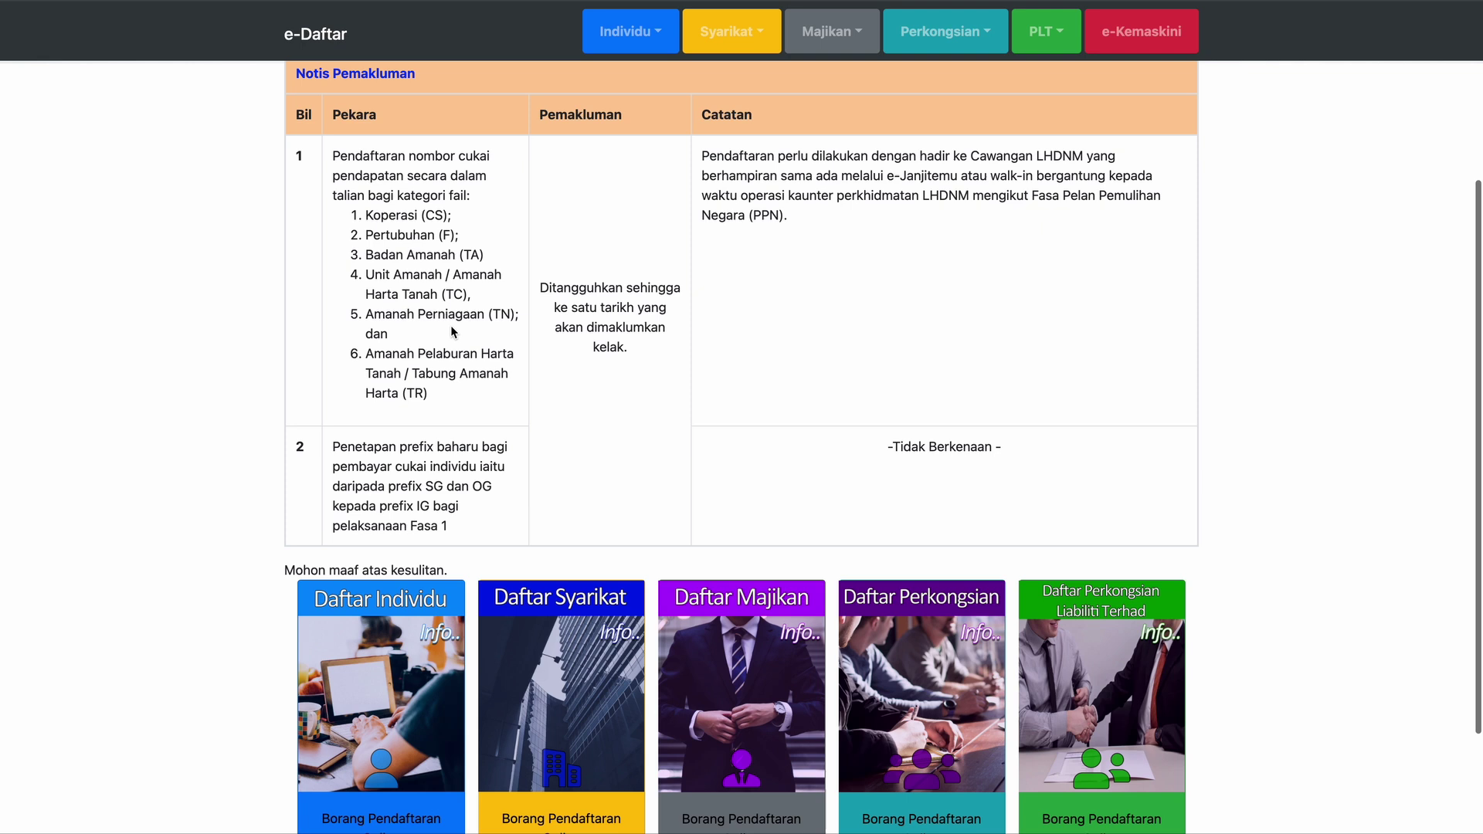
pyautogui.scroll(-1, 452, 331)
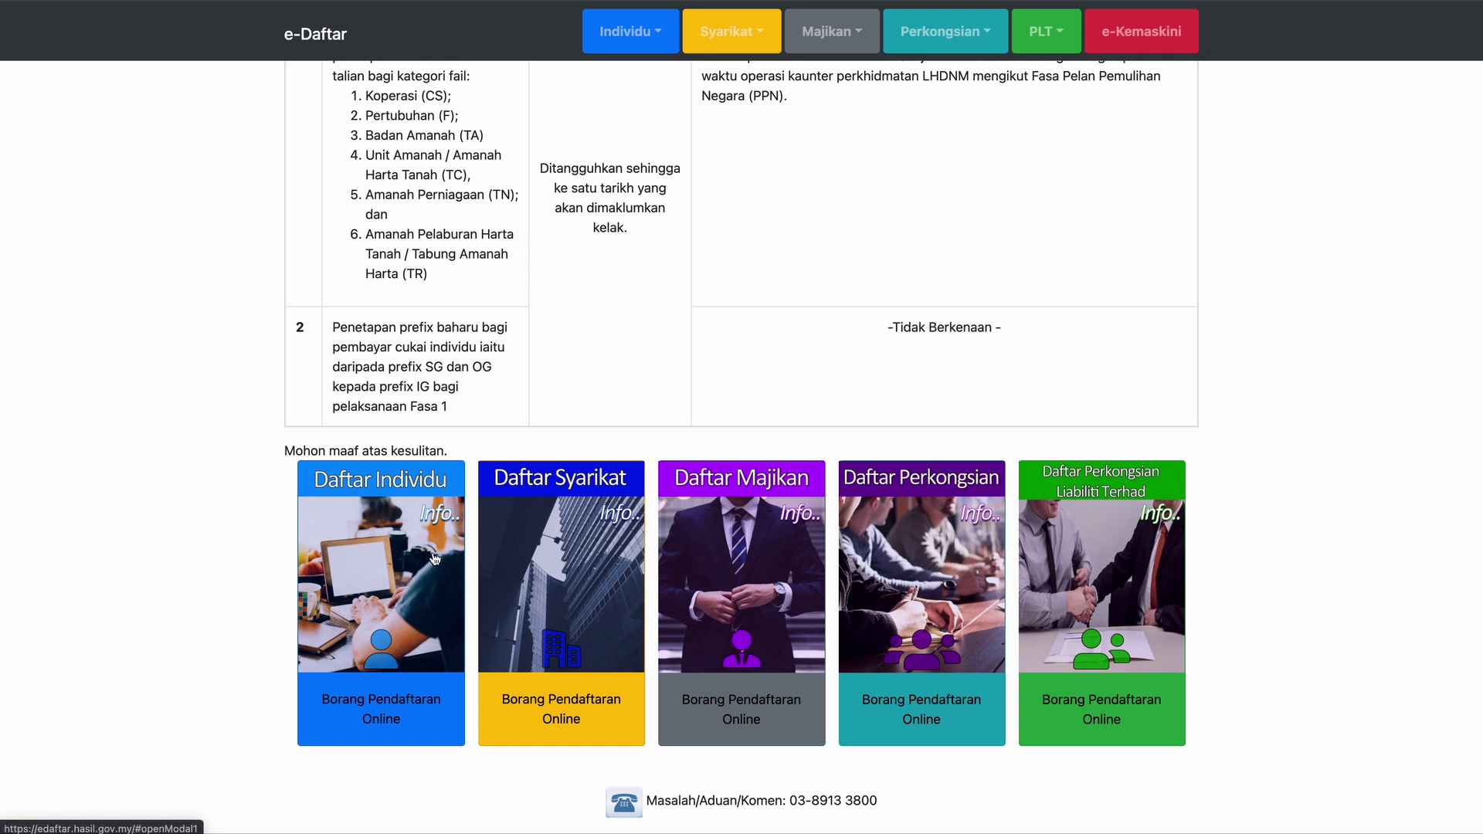
pyautogui.click(388, 573)
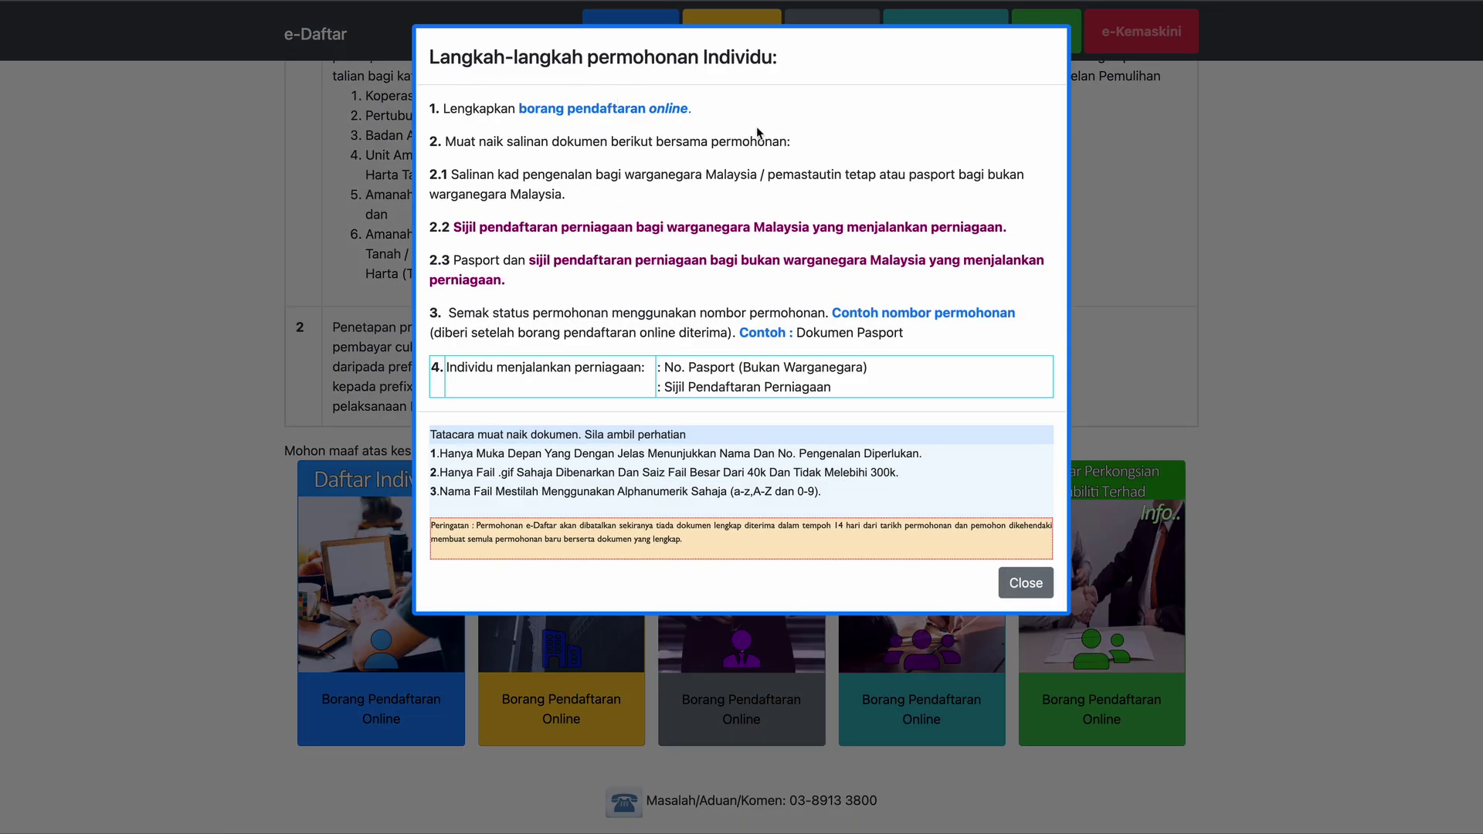
pyautogui.click(1028, 582)
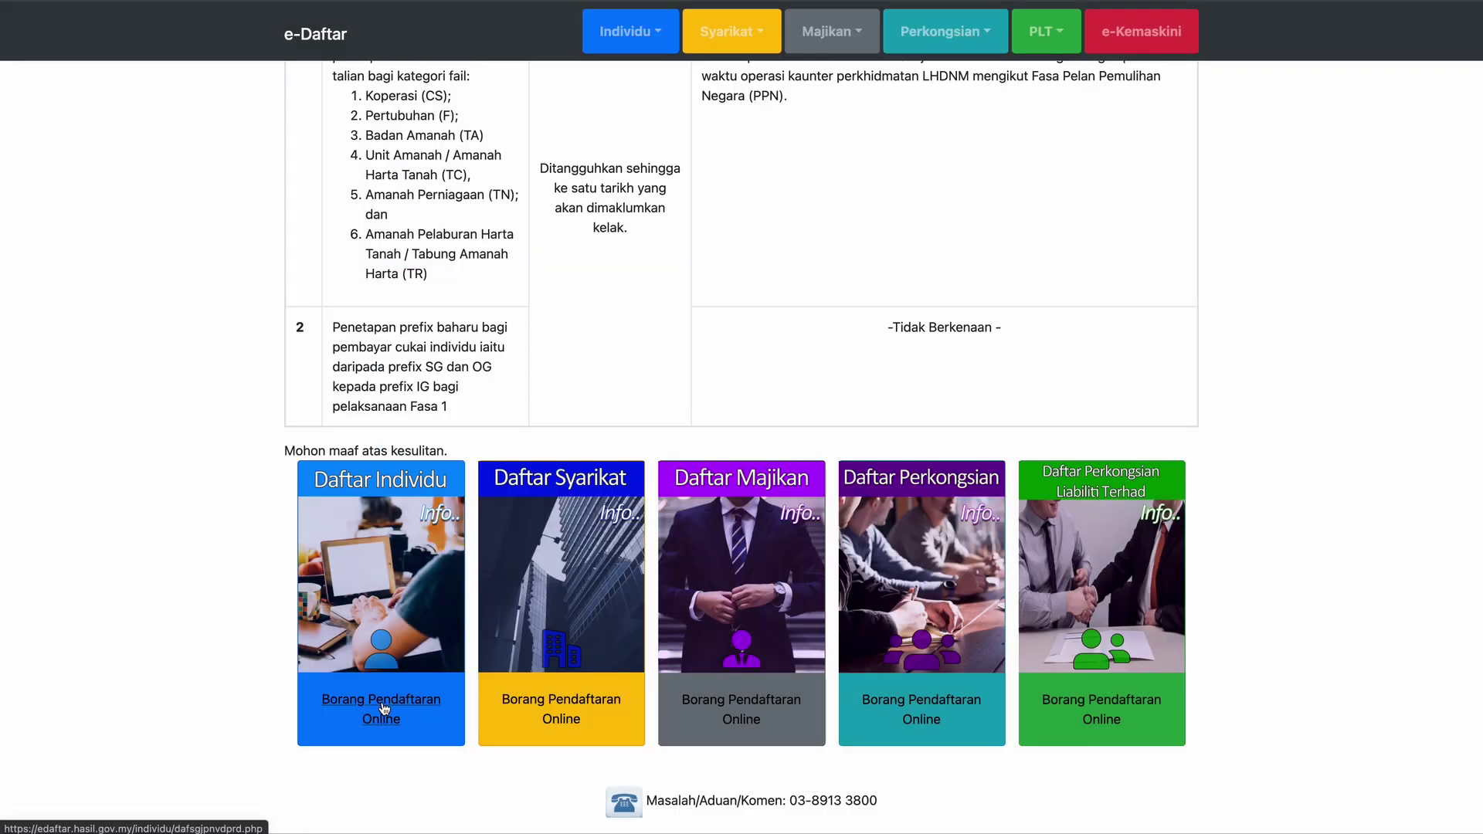
# Open the online registration form for Daftar Individu and look through its fields.
pyautogui.click(384, 709)
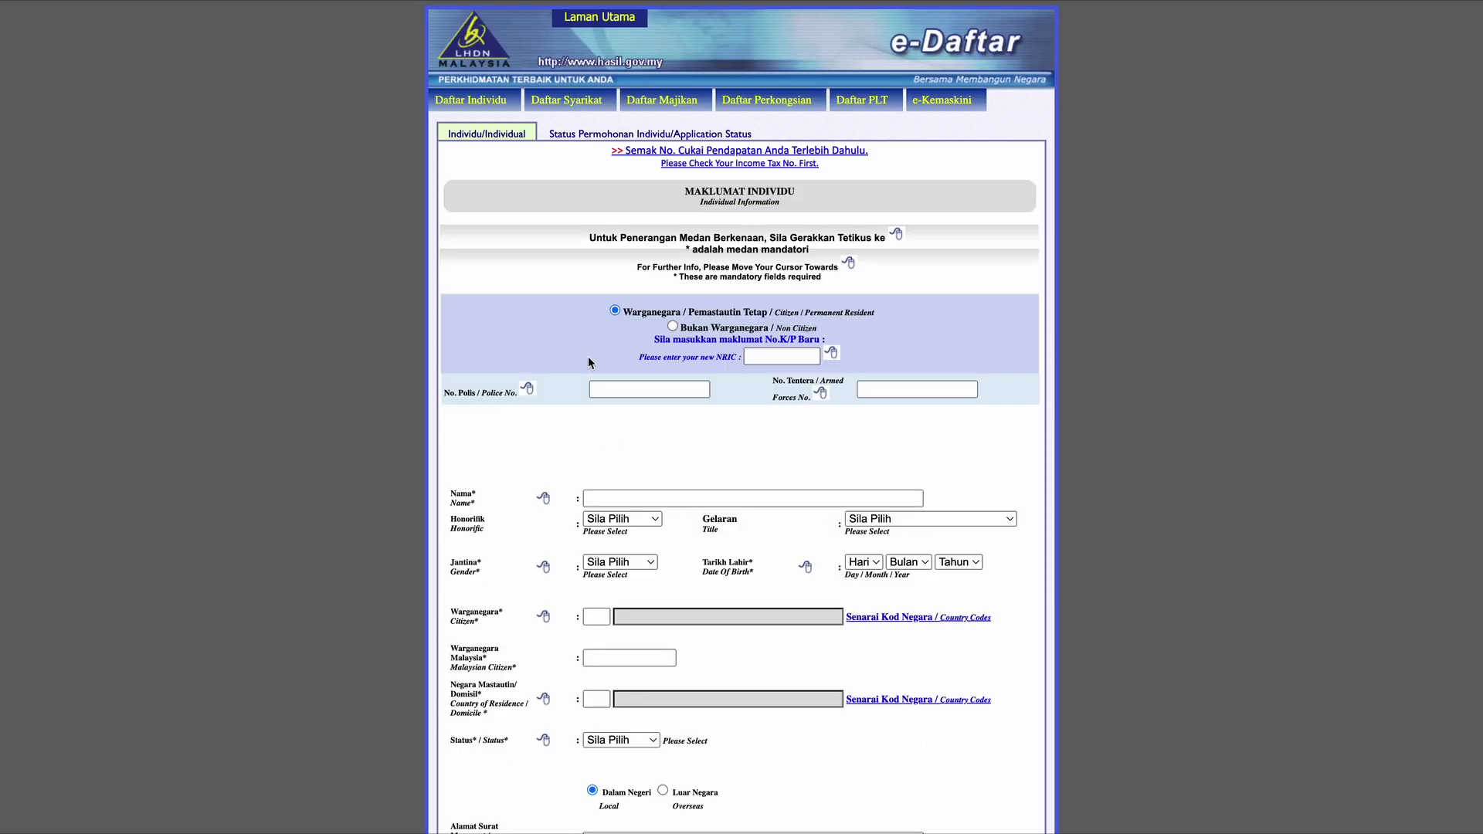
pyautogui.scroll(-5, 588, 362)
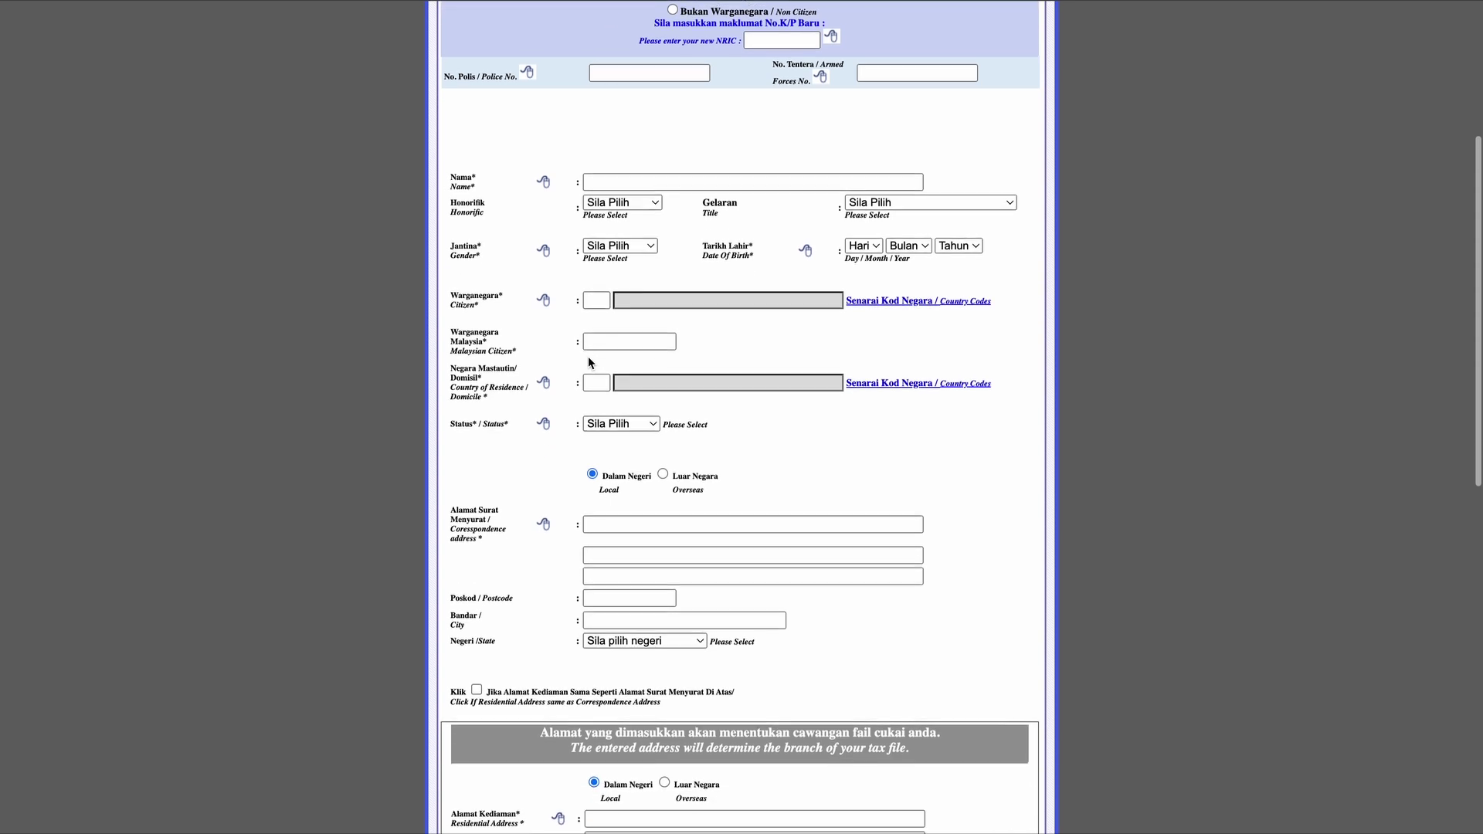
pyautogui.scroll(-13, 589, 363)
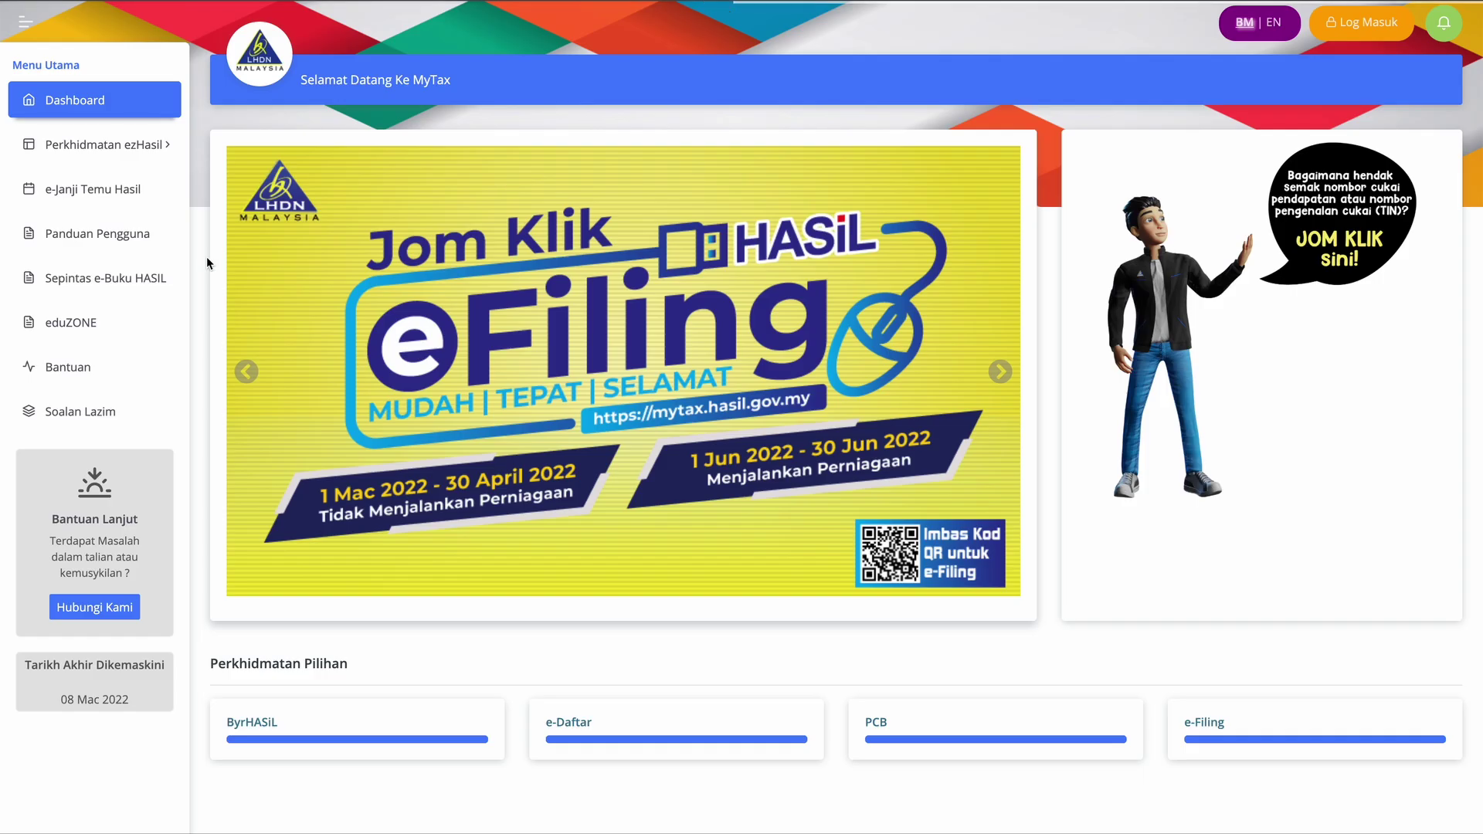
# Return to the MyTax dashboard and open the Hubungi Kami customer feedback site.
pyautogui.click(105, 150)
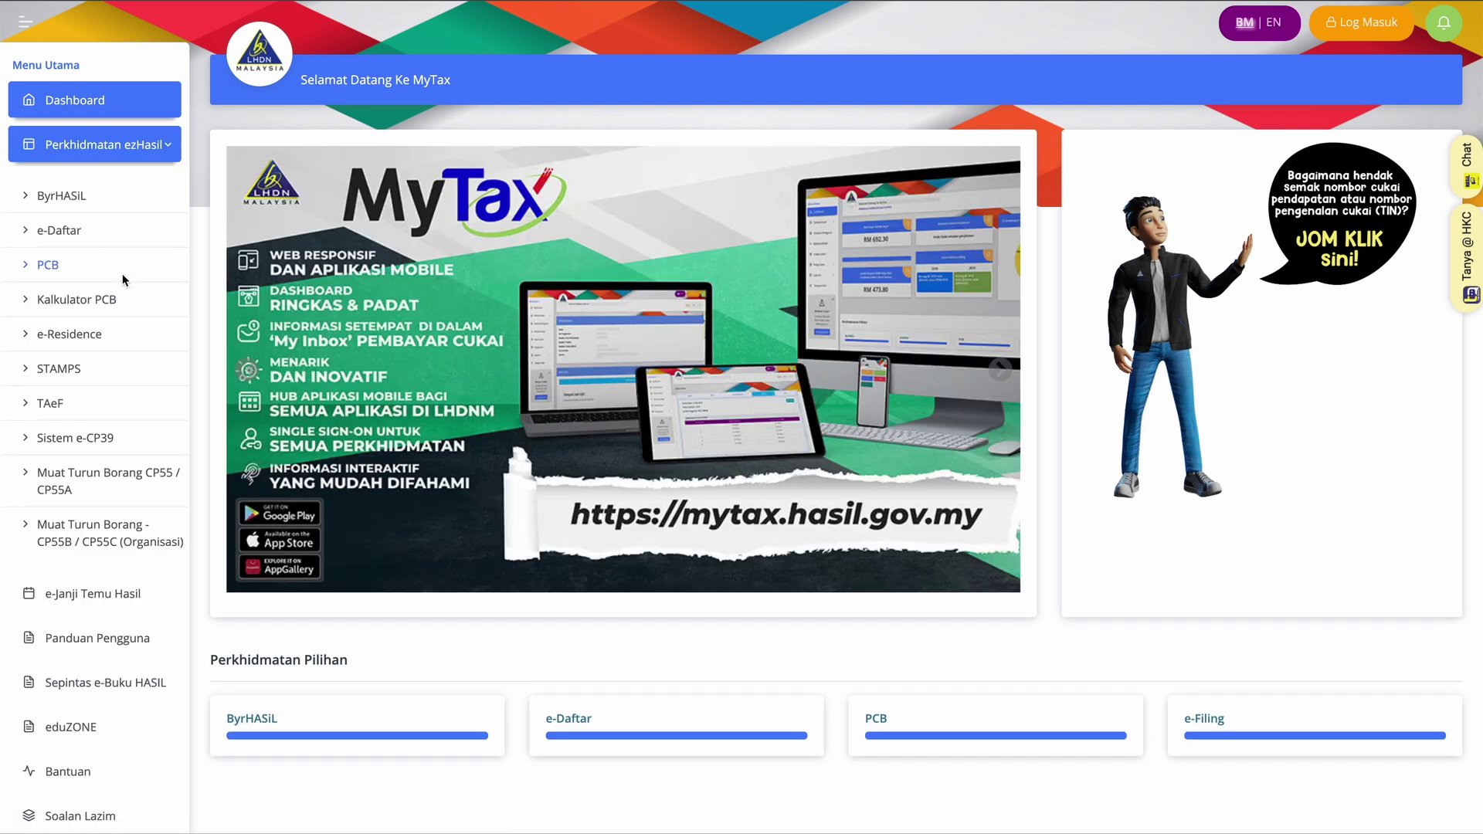
pyautogui.scroll(-4, 122, 274)
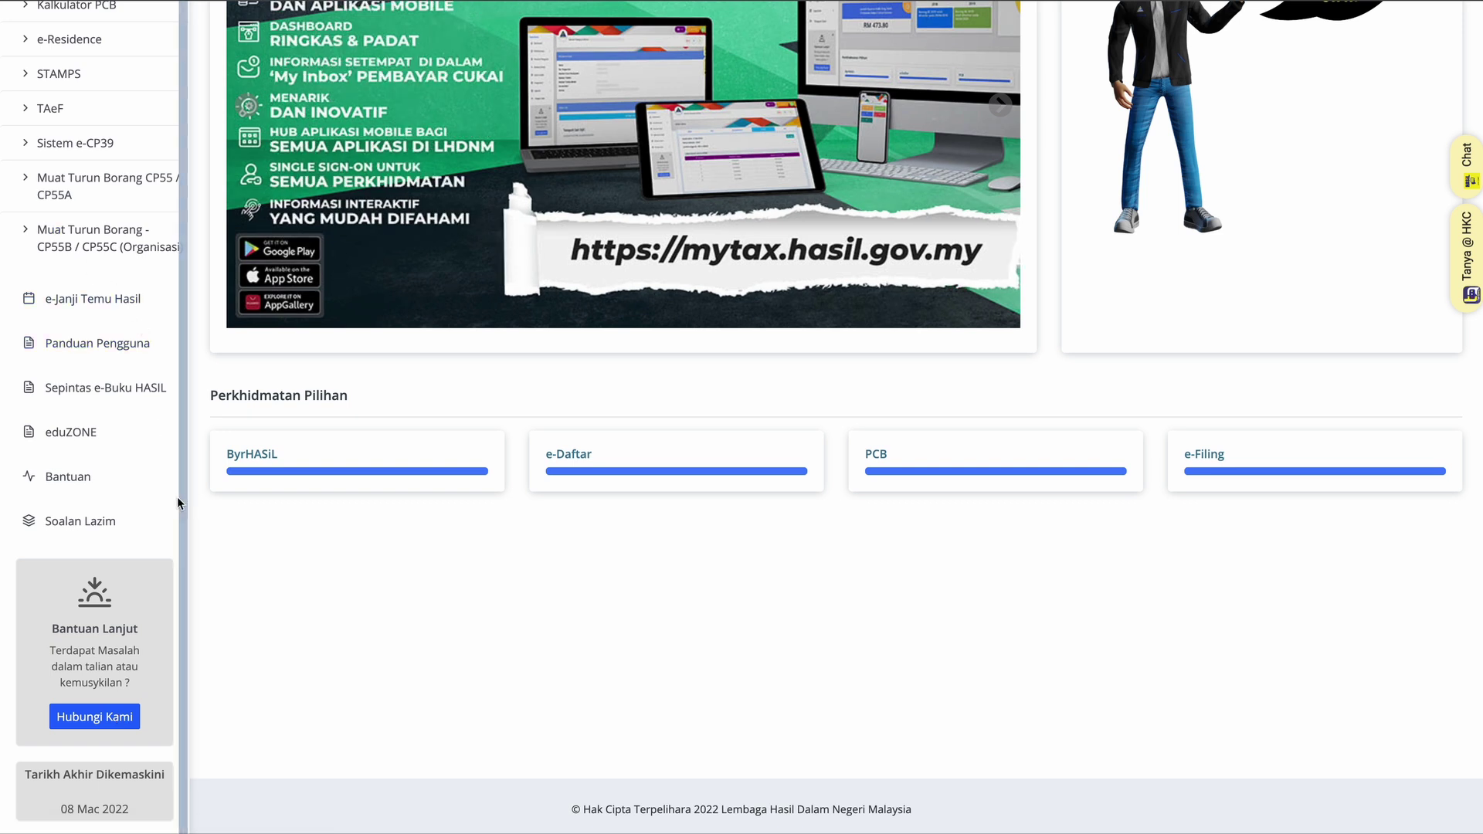
pyautogui.click(123, 716)
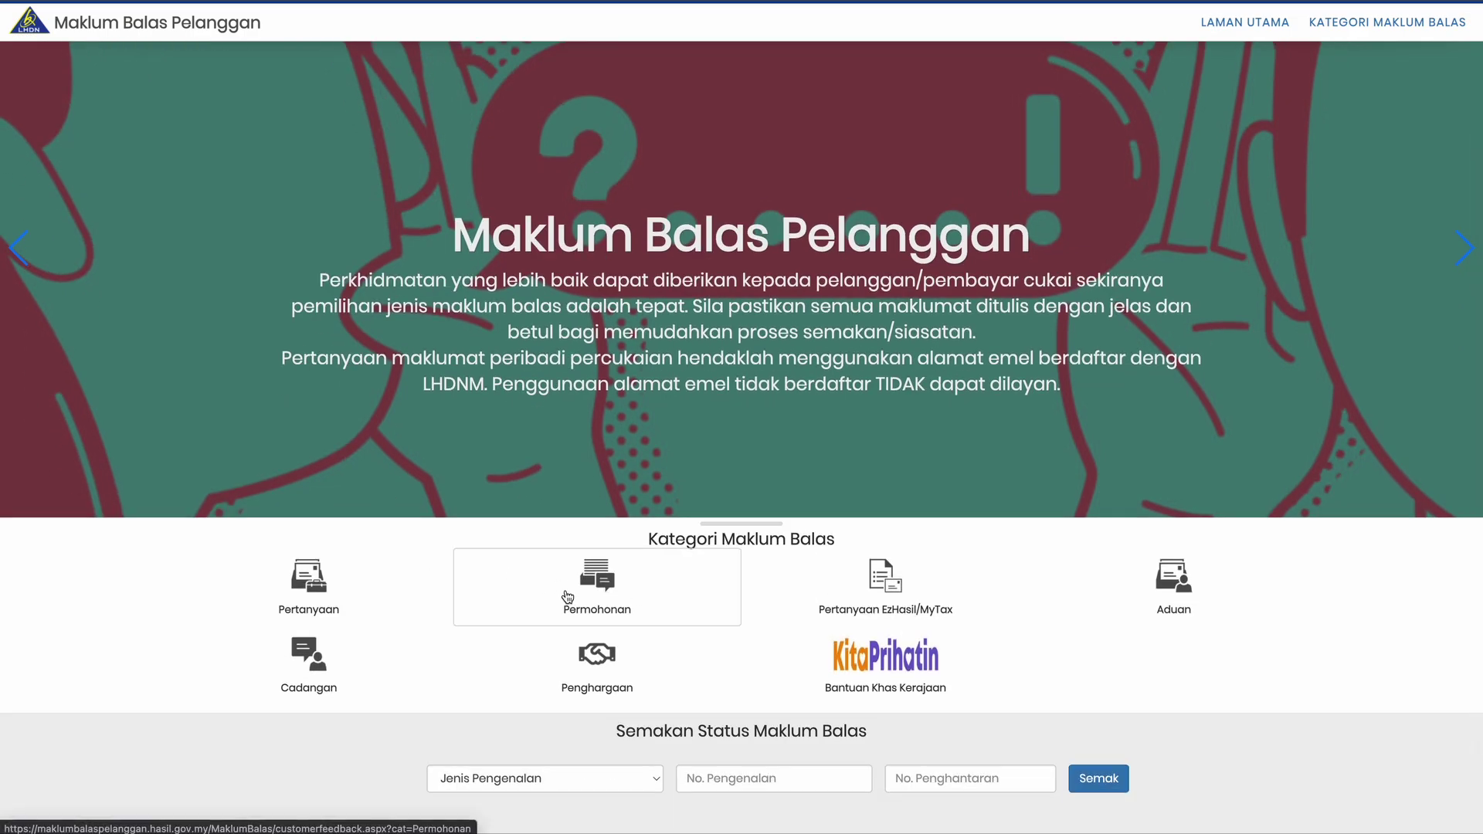
# Open the Permohonan feedback category and show its Permohonan Nombor PIN e-Filing section.
pyautogui.click(603, 587)
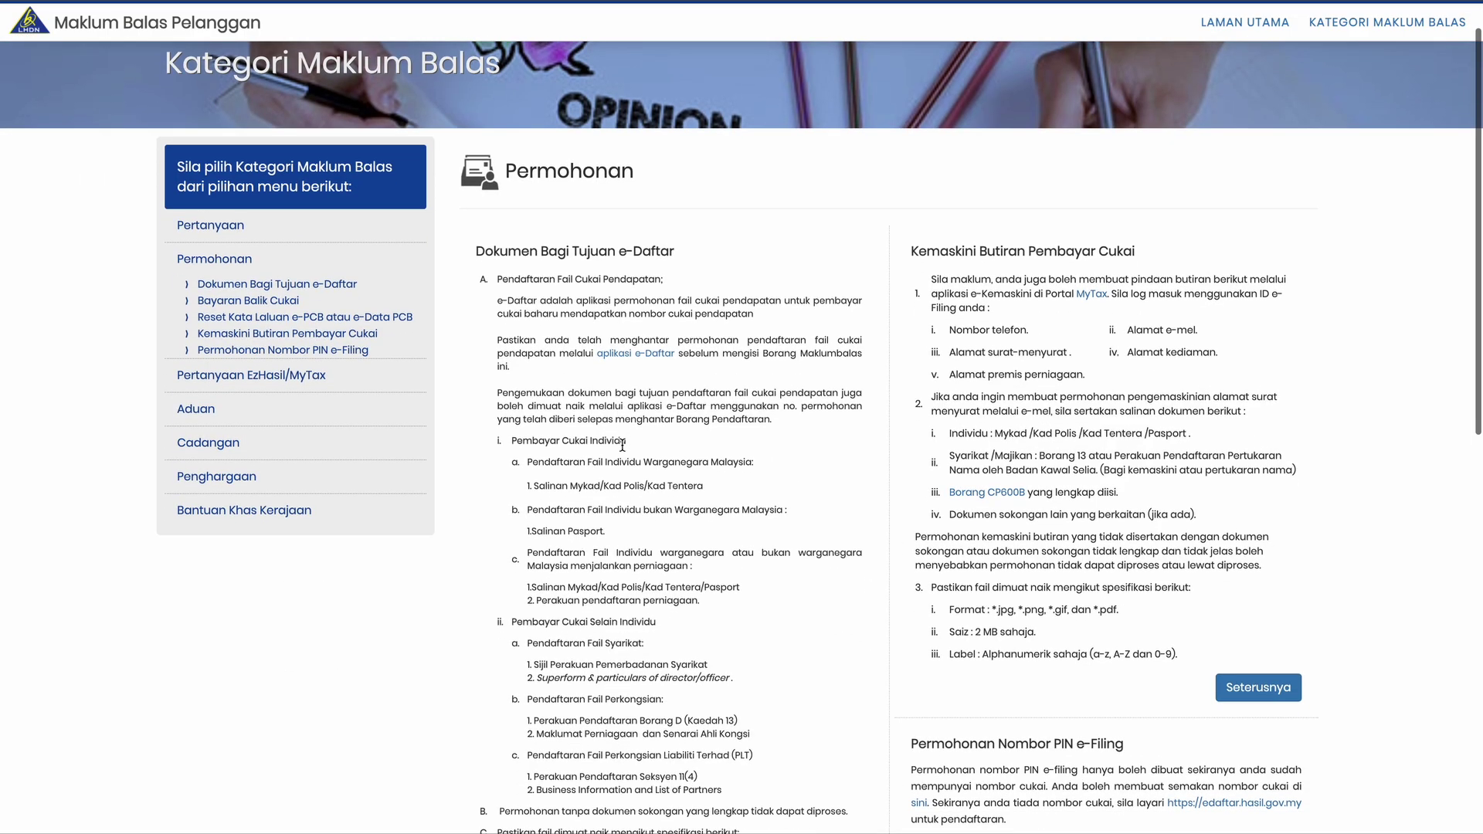
pyautogui.scroll(-1, 548, 311)
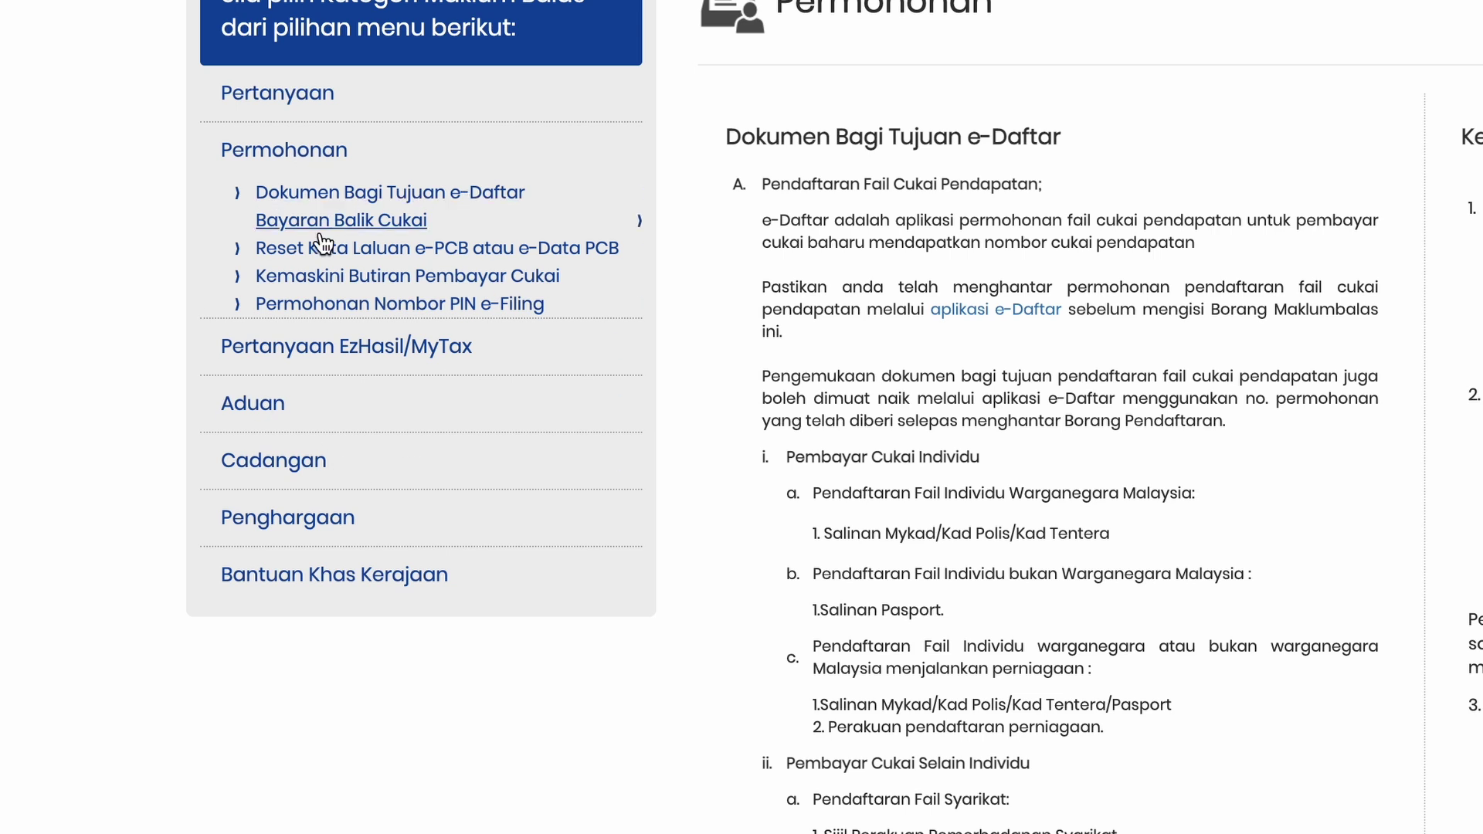
pyautogui.click(516, 308)
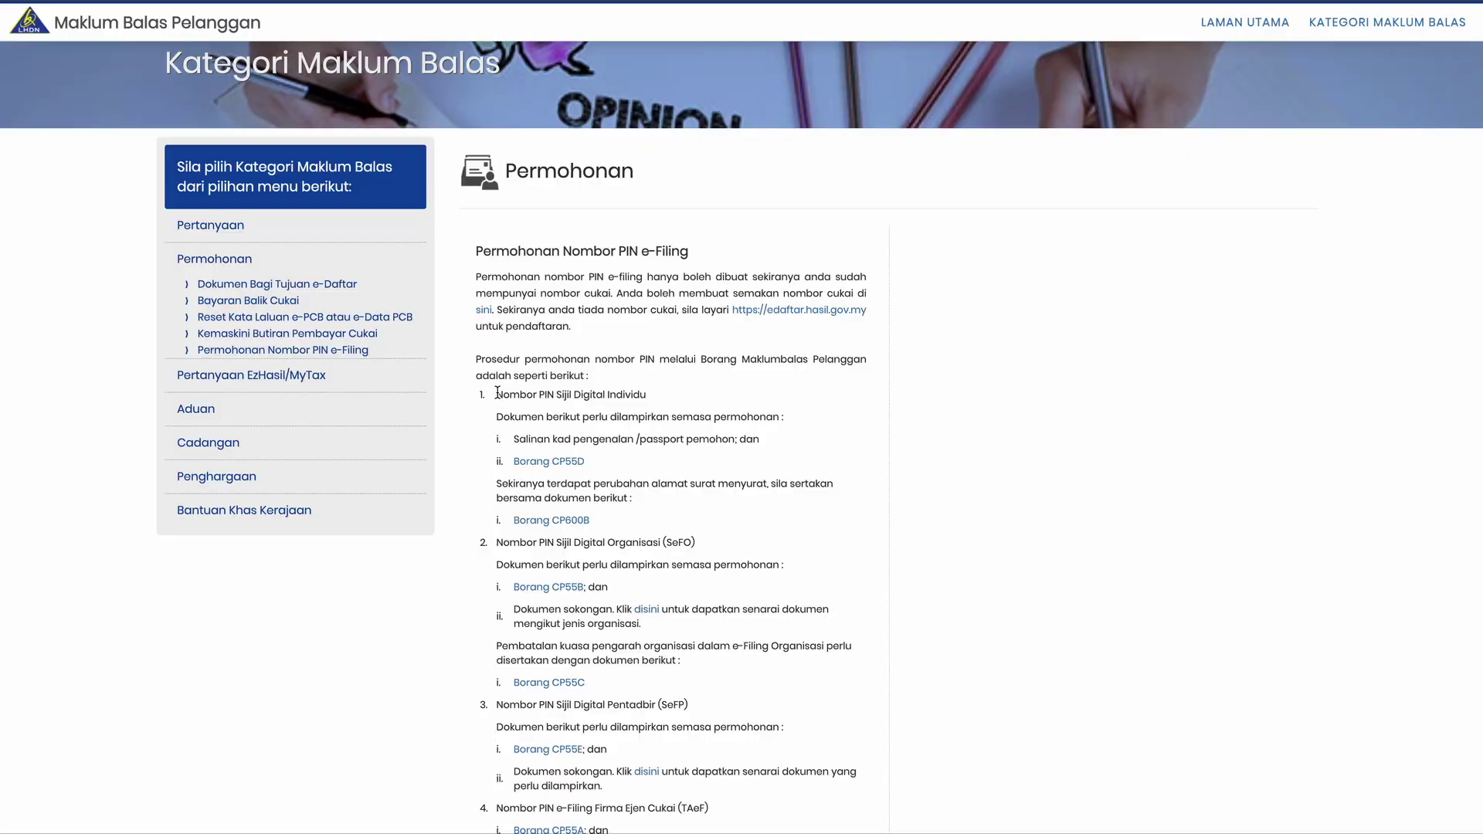
# Highlight the Nombor PIN Sijil Digital Individu heading and the change-of-address requirement with Borang CP600B, then clear the highlight.
pyautogui.moveTo(501, 393); pyautogui.dragTo(653, 397)
pyautogui.scroll(-1, 607, 462)
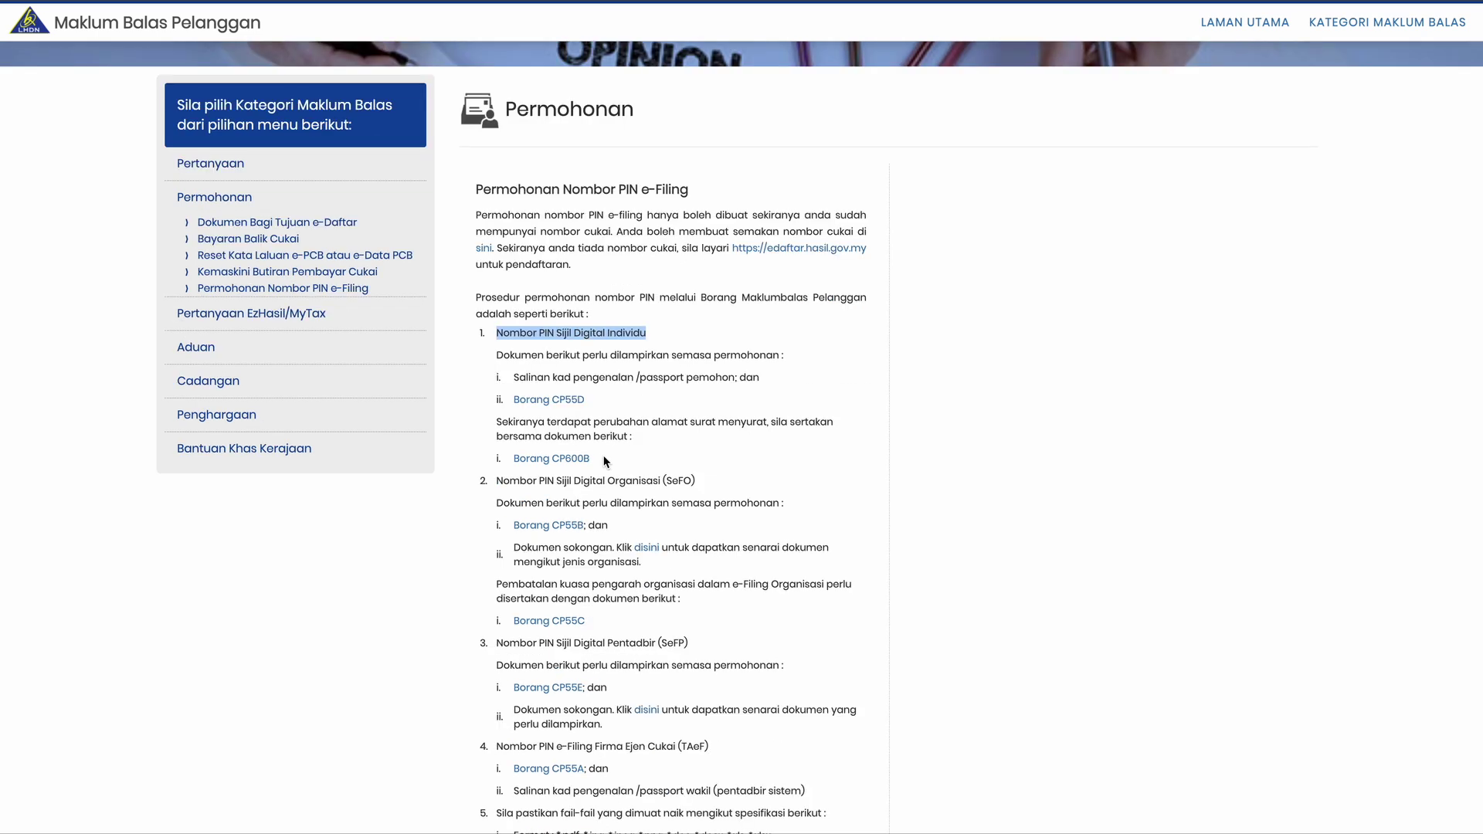
pyautogui.moveTo(605, 461); pyautogui.dragTo(498, 421)
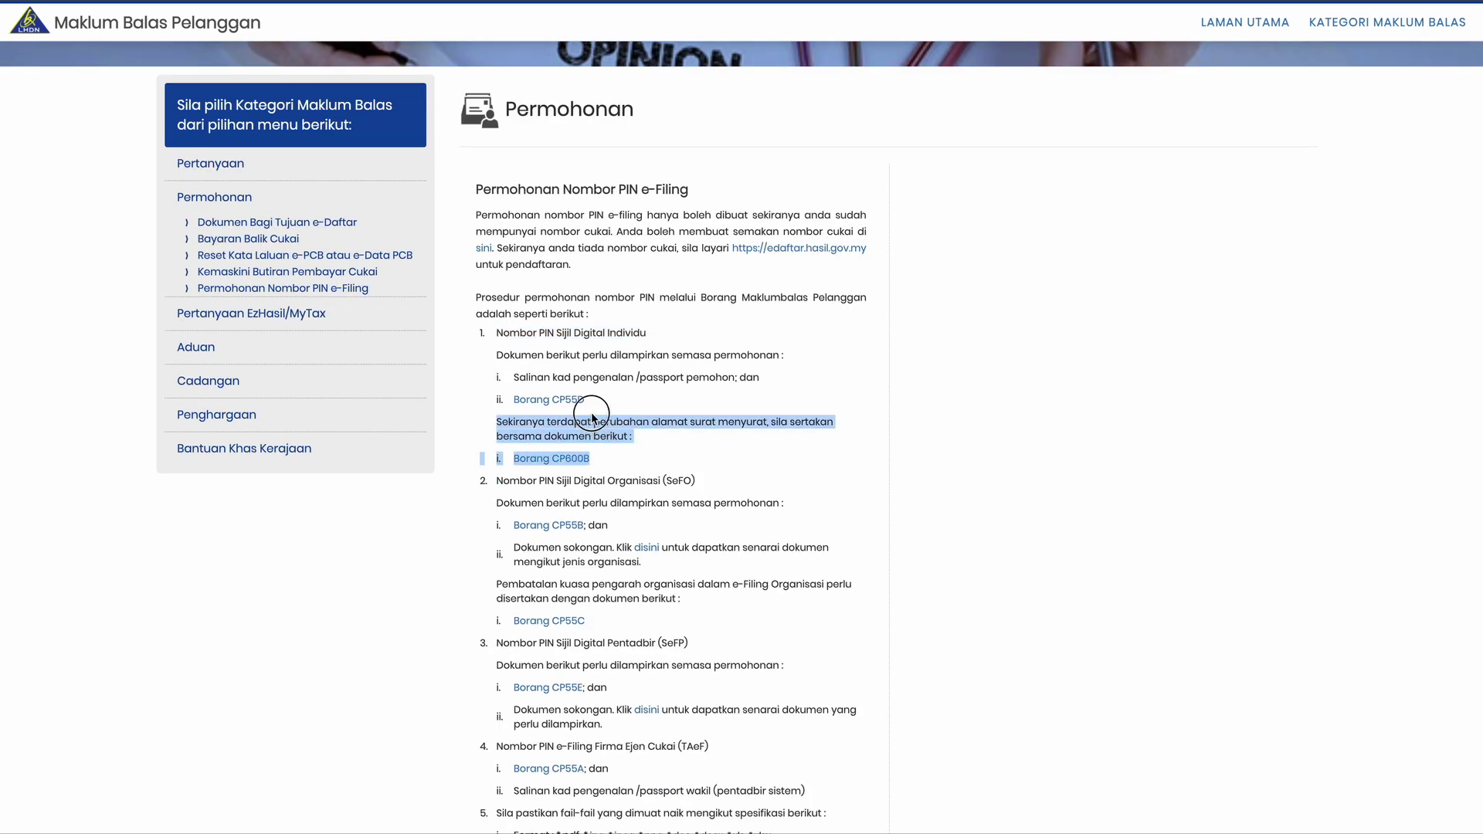
pyautogui.click(653, 383)
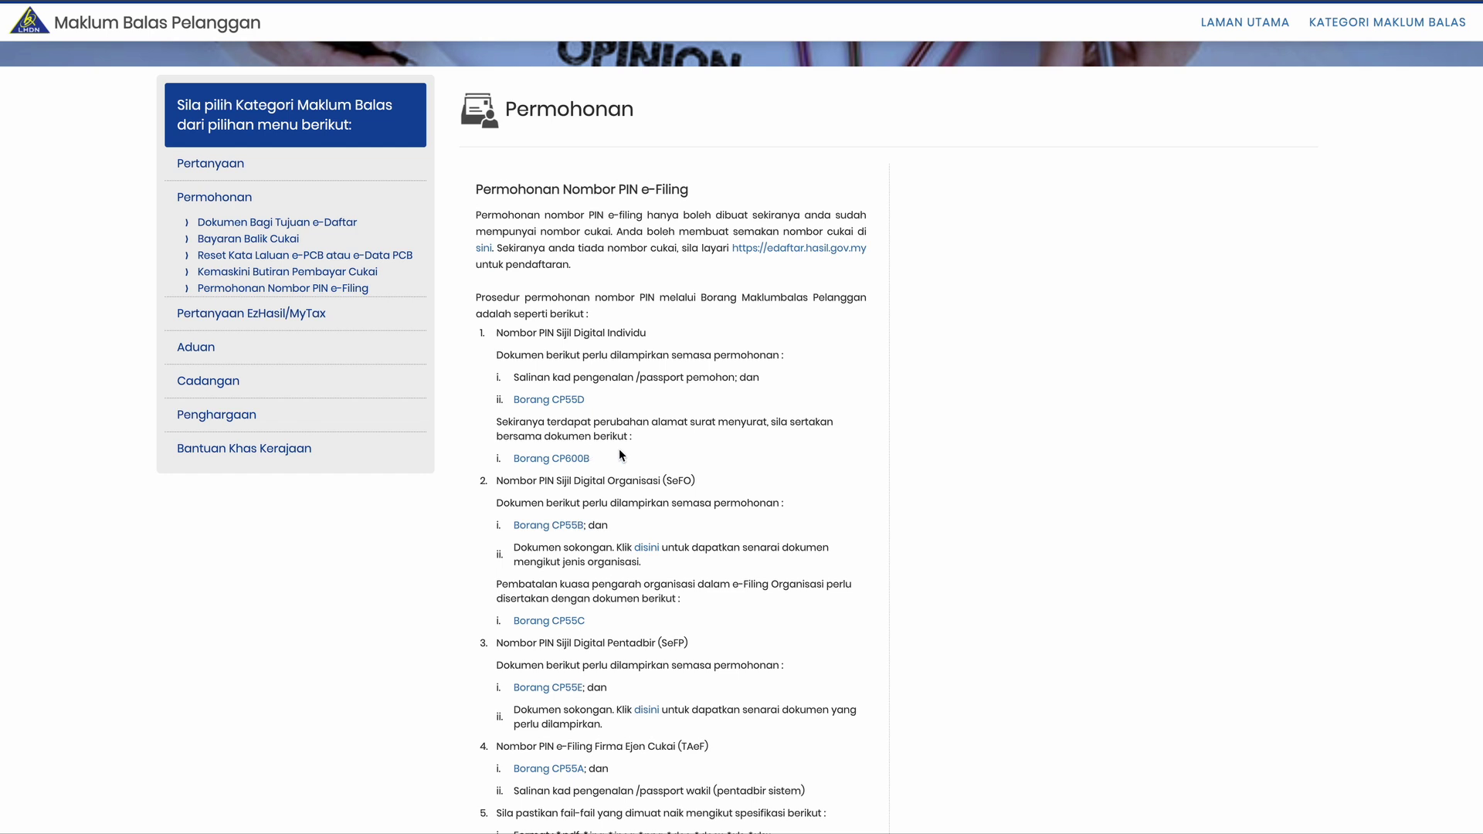
# View Borang CP55D and the Borang CP600B change-of-address form, closing each document after reading it.
pyautogui.click(577, 403)
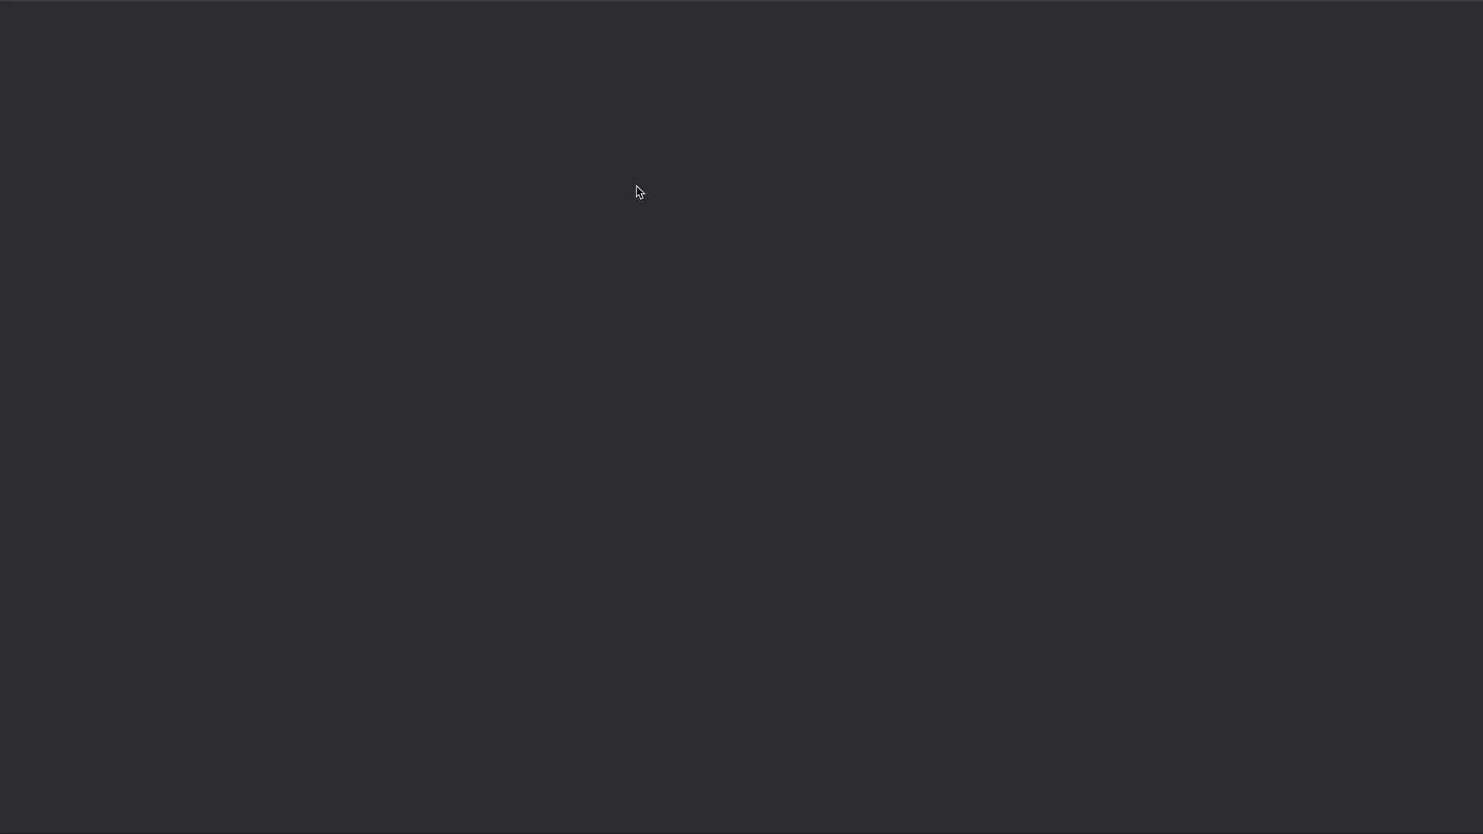
pyautogui.scroll(-1, 727, 227)
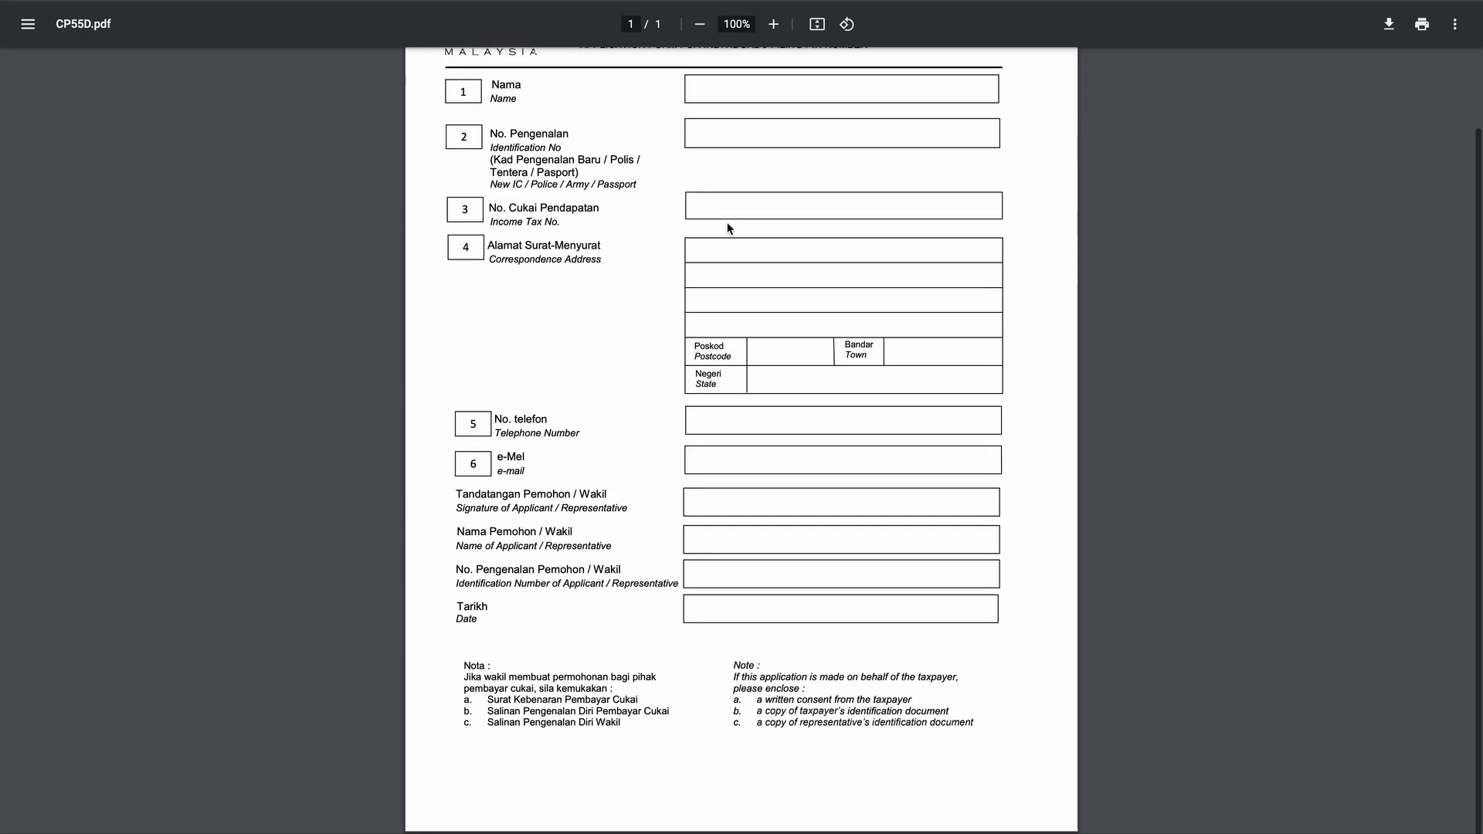
pyautogui.hotkey('ctrl', 'w')
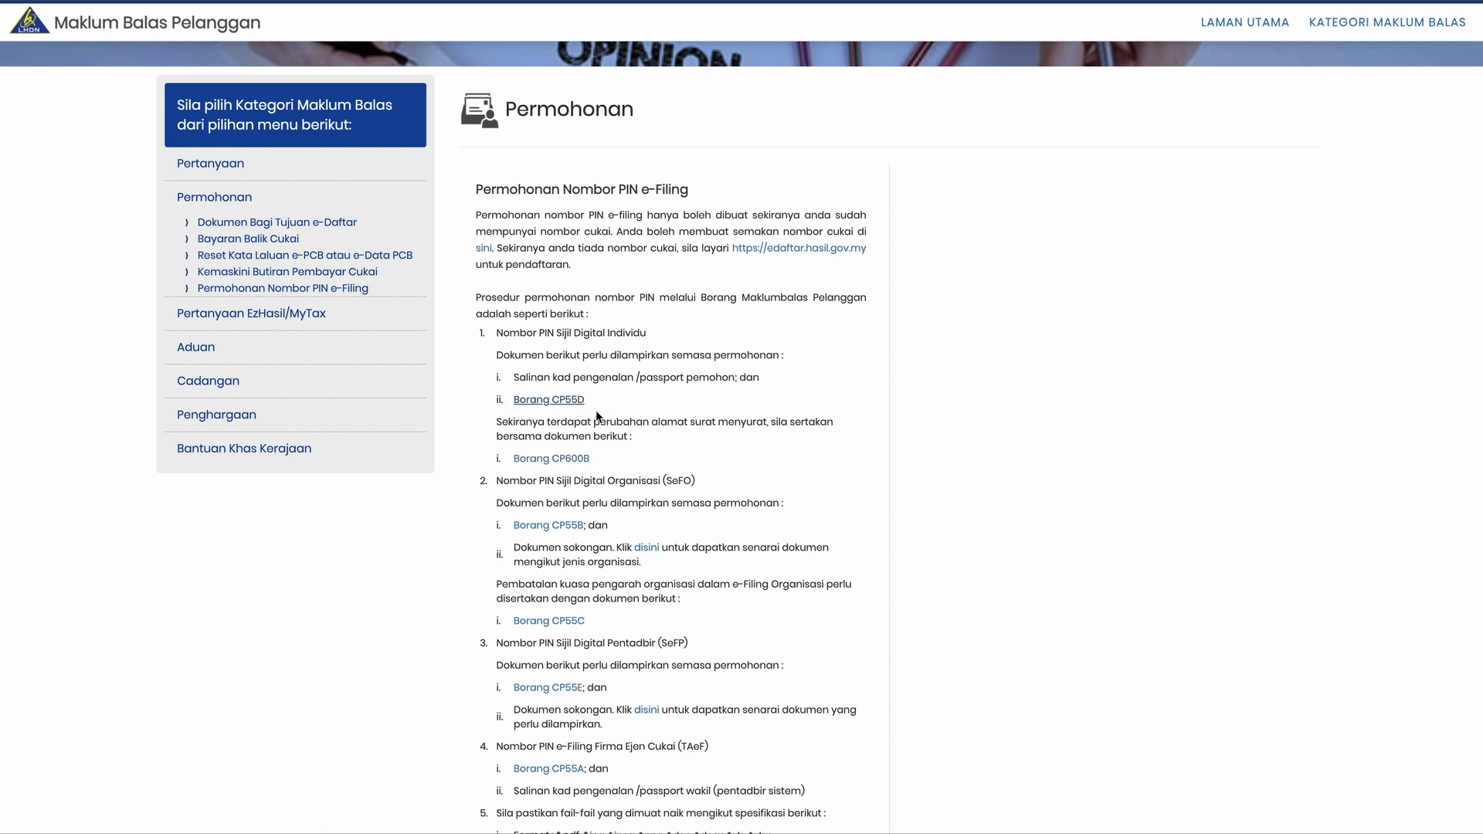
pyautogui.click(563, 458)
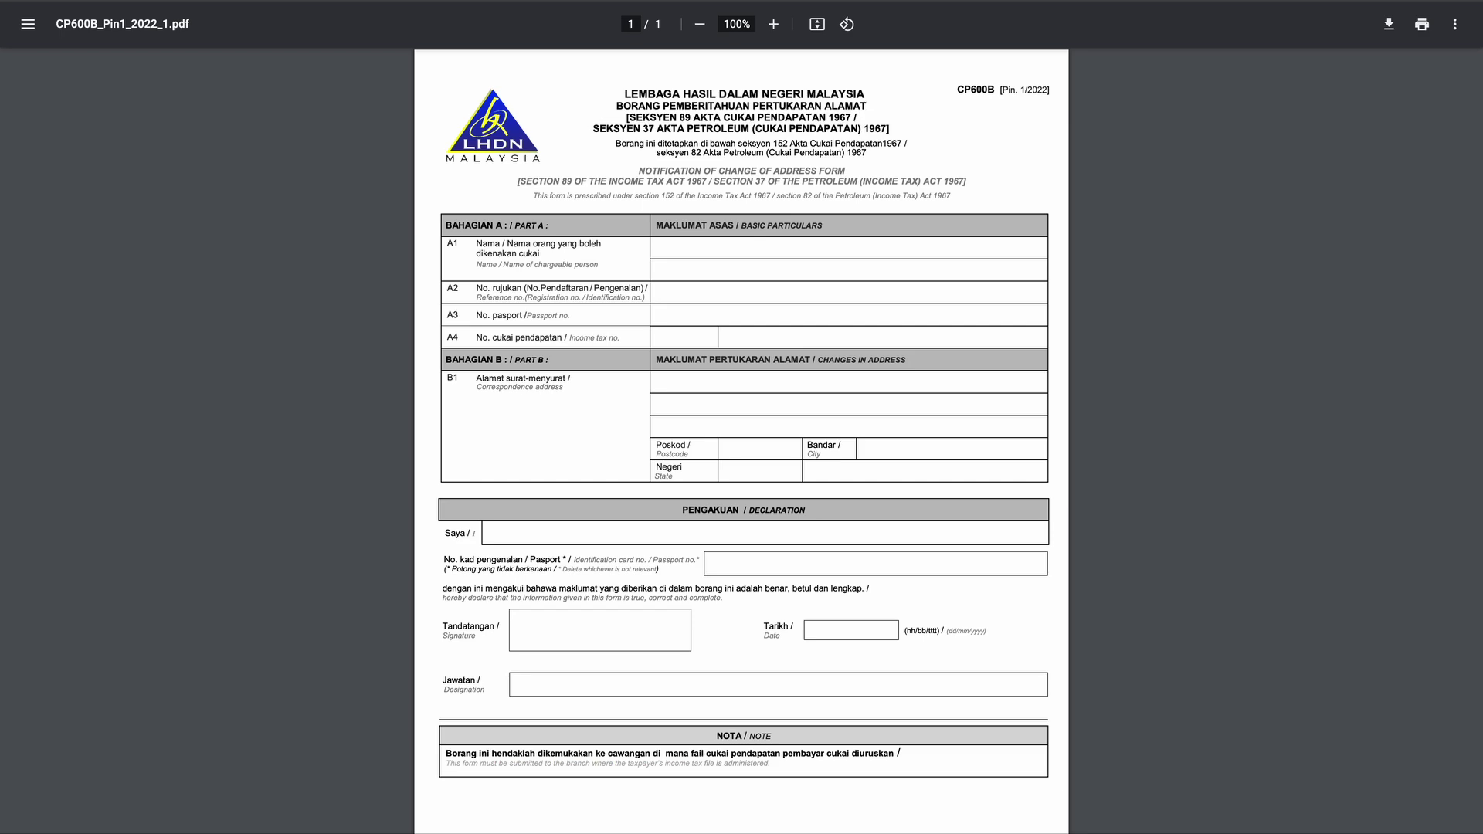
pyautogui.hotkey('ctrl', 'w')
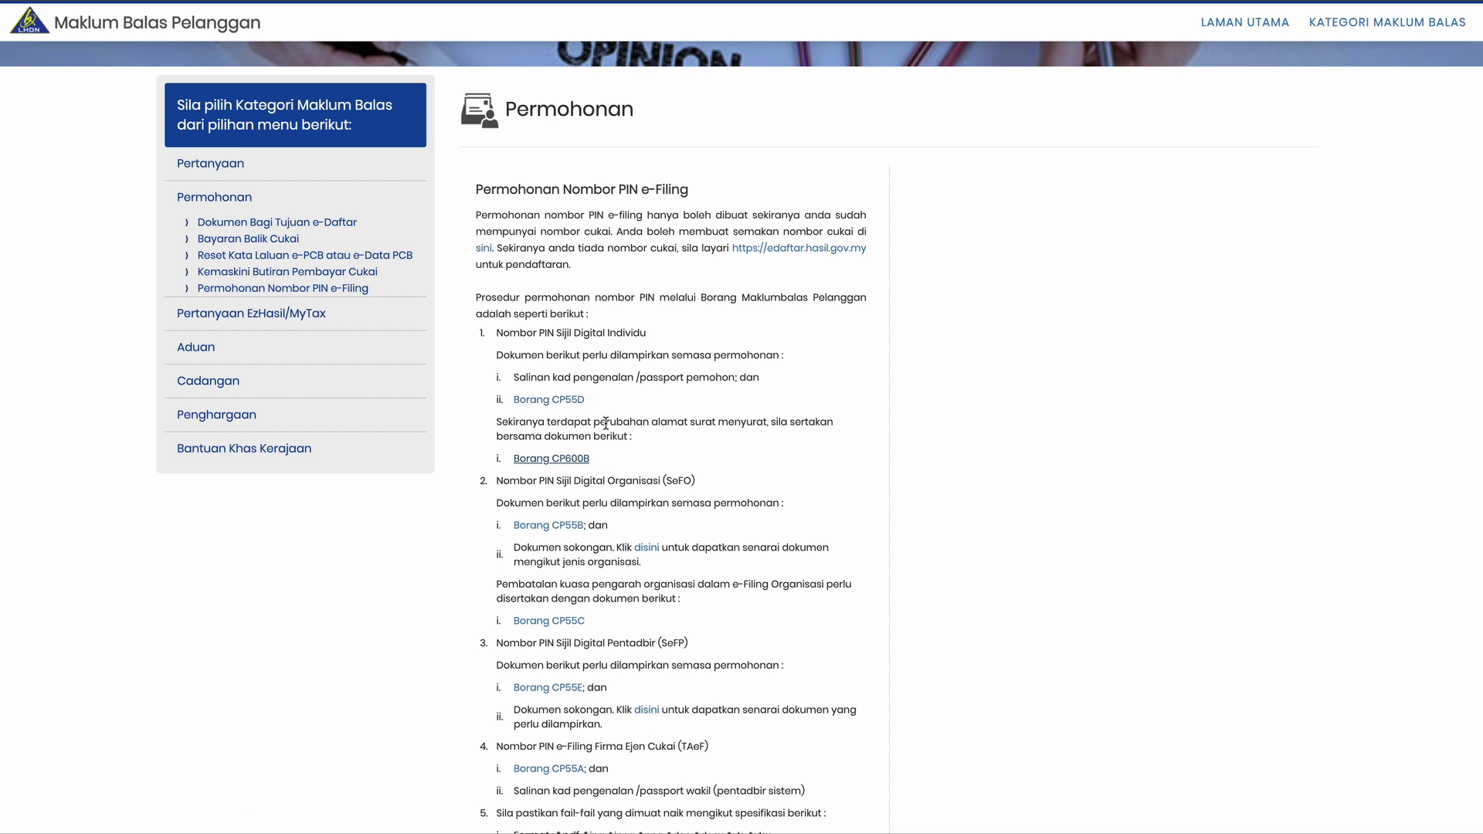
# Proceed from the PIN procedure to the Permohonan Nombor PIN e-Filing feedback form.
pyautogui.scroll(-3, 601, 467)
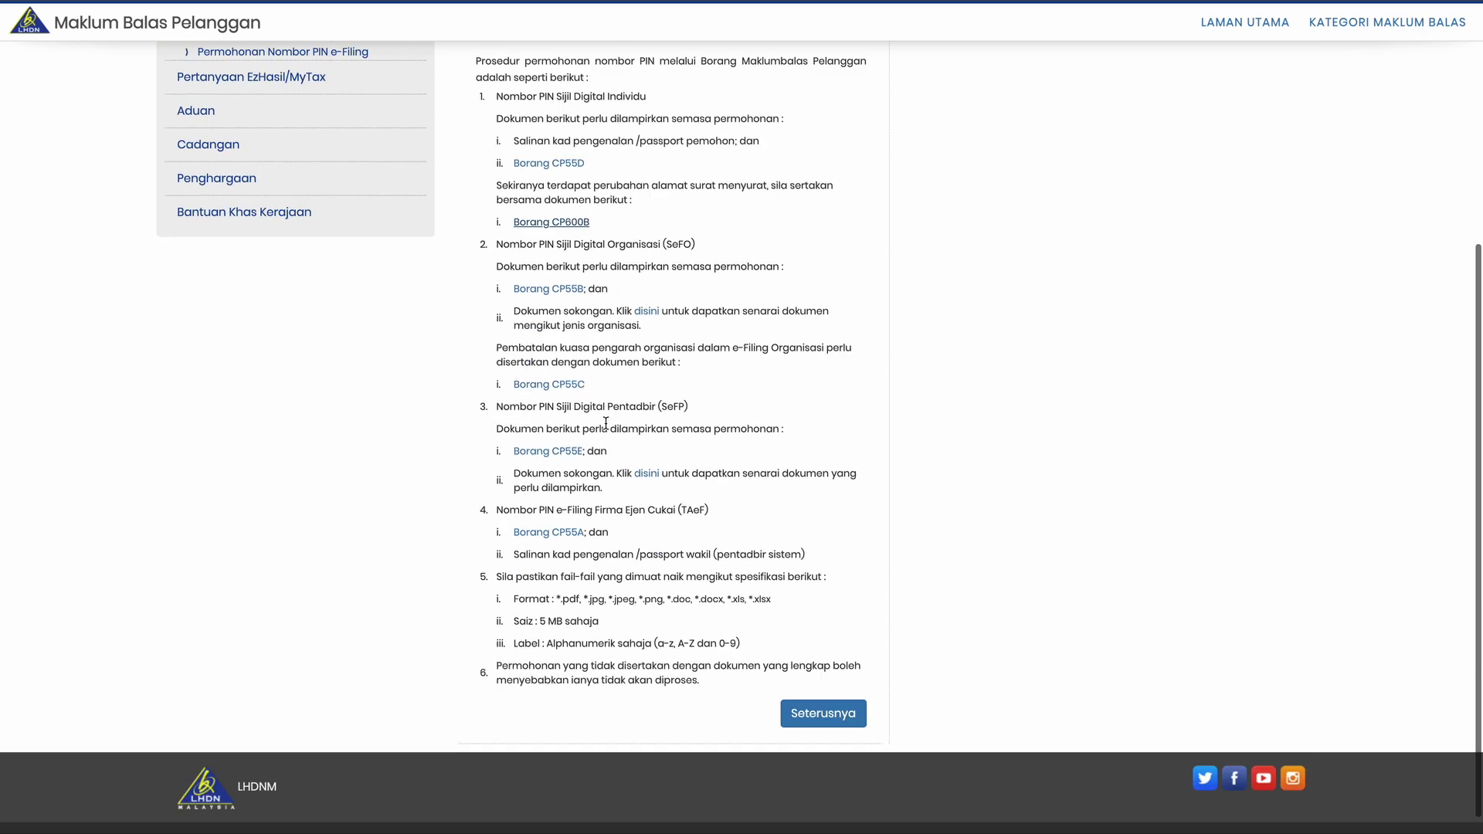
pyautogui.click(848, 719)
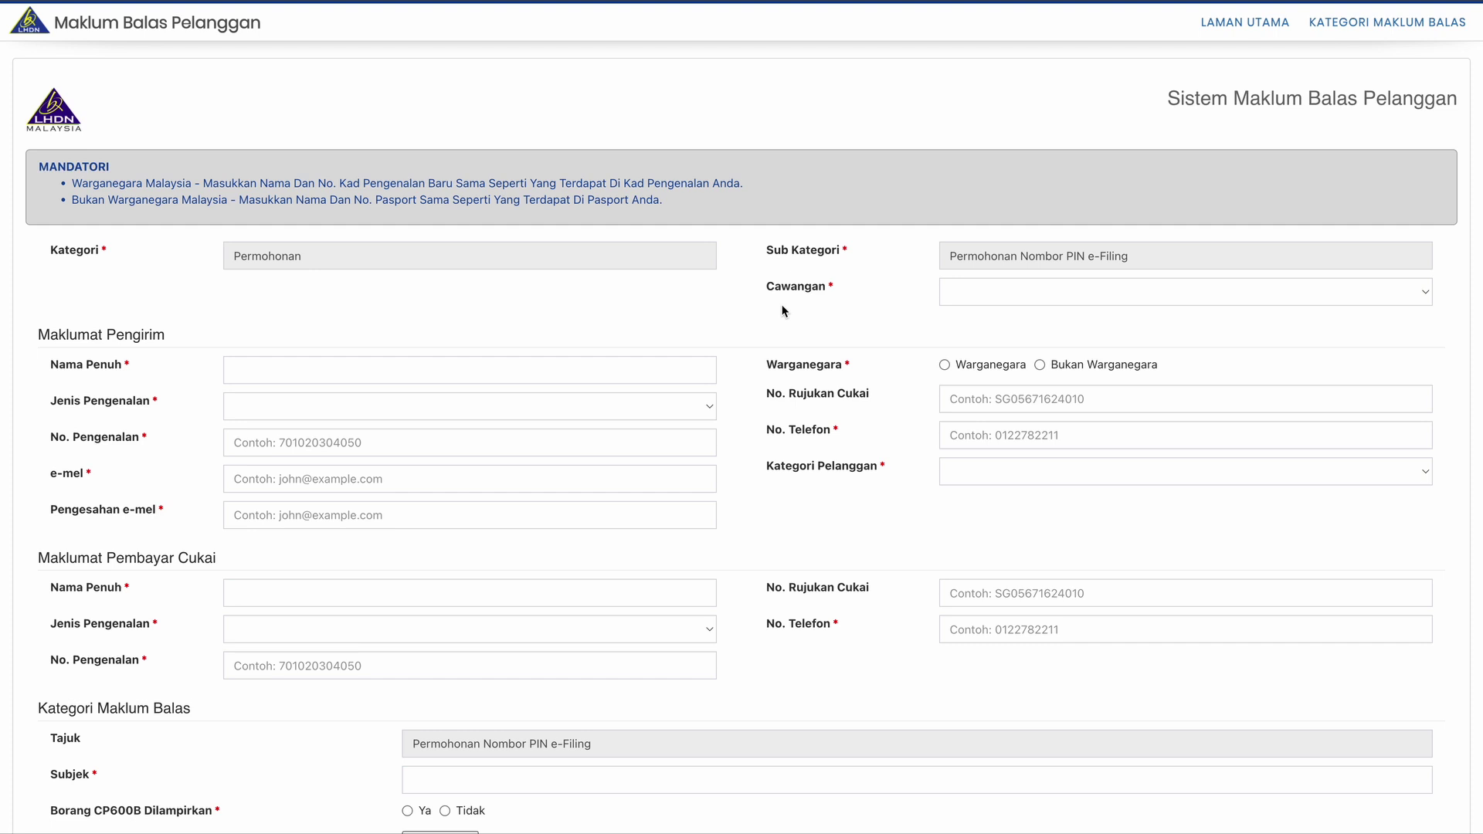
pyautogui.scroll(-1, 437, 236)
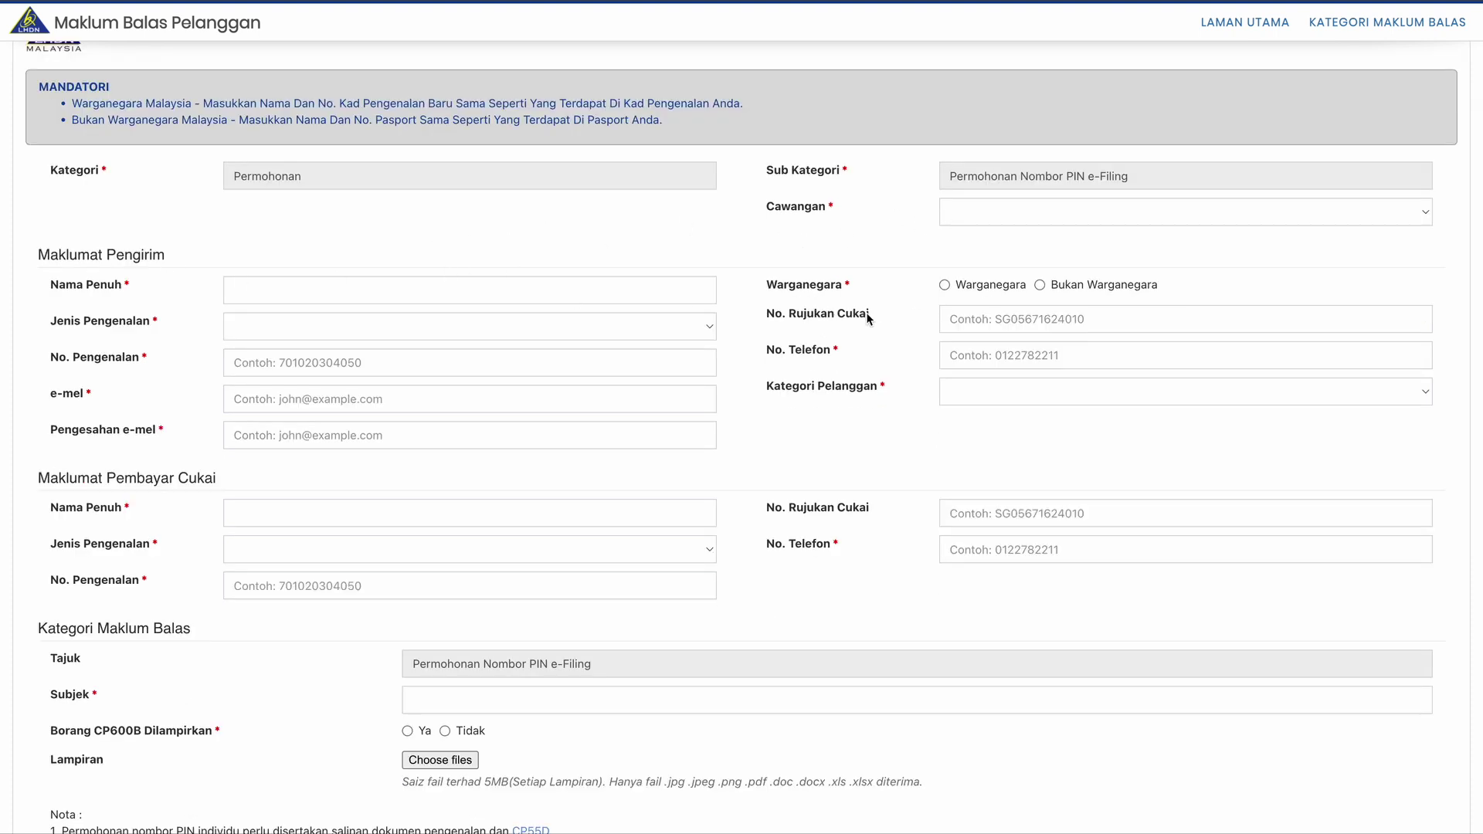
# Select the sender's No. Rujukan Cukai field and answer Ya for Borang CP600B Dilampirkan.
pyautogui.moveTo(876, 315); pyautogui.dragTo(775, 310)
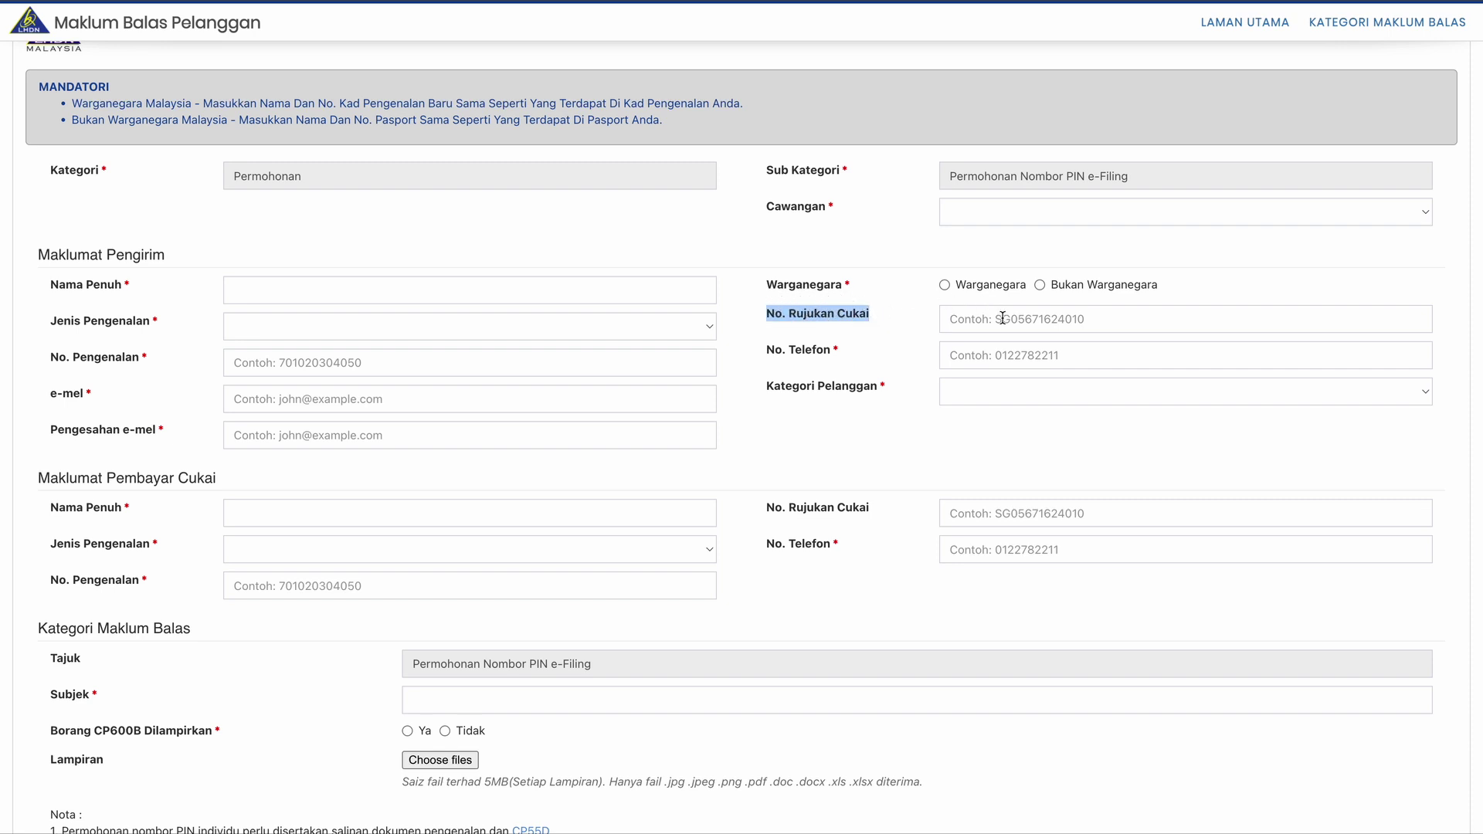
pyautogui.click(1045, 318)
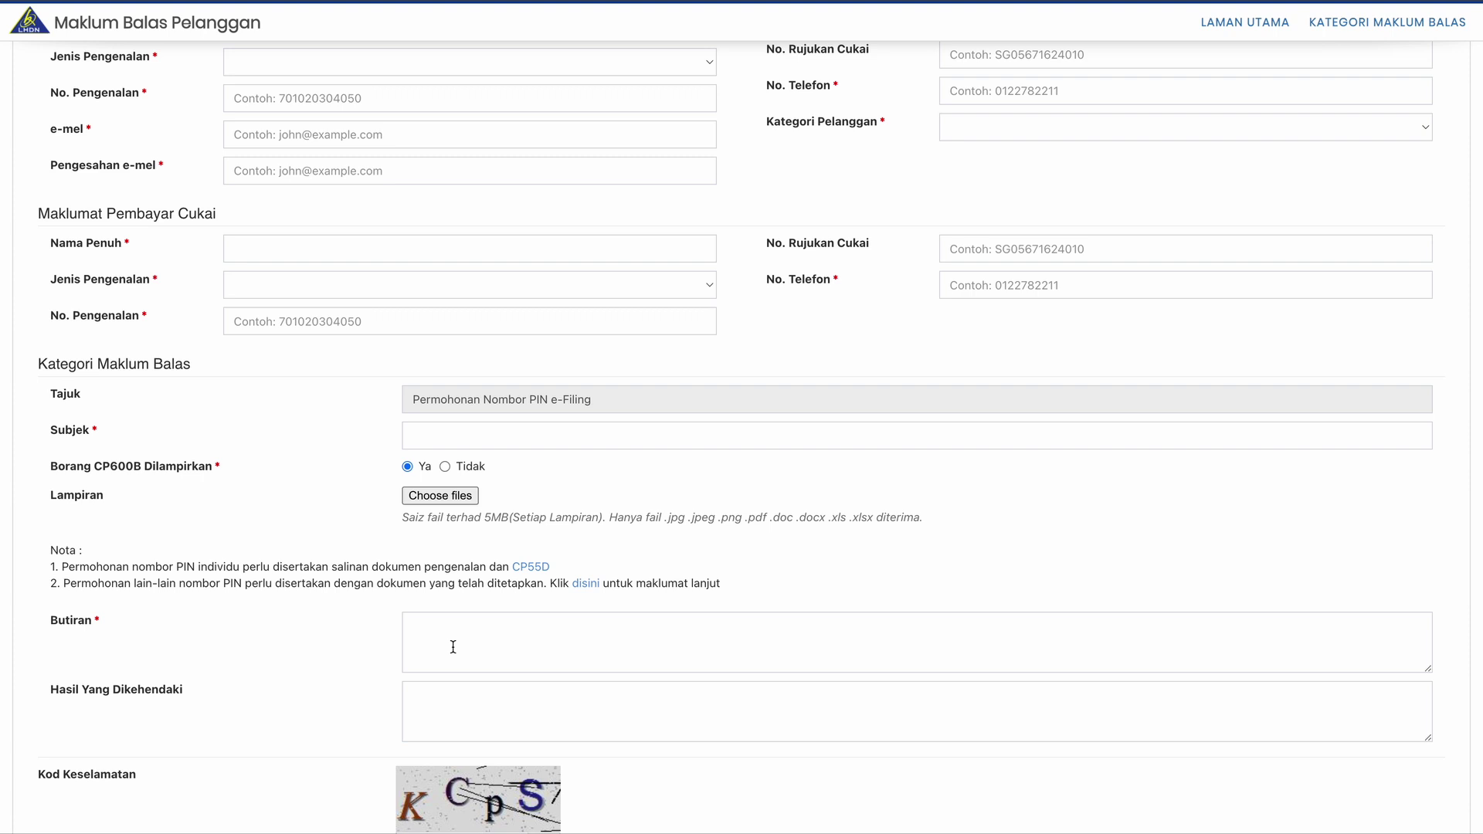
pyautogui.scroll(-3, 547, 636)
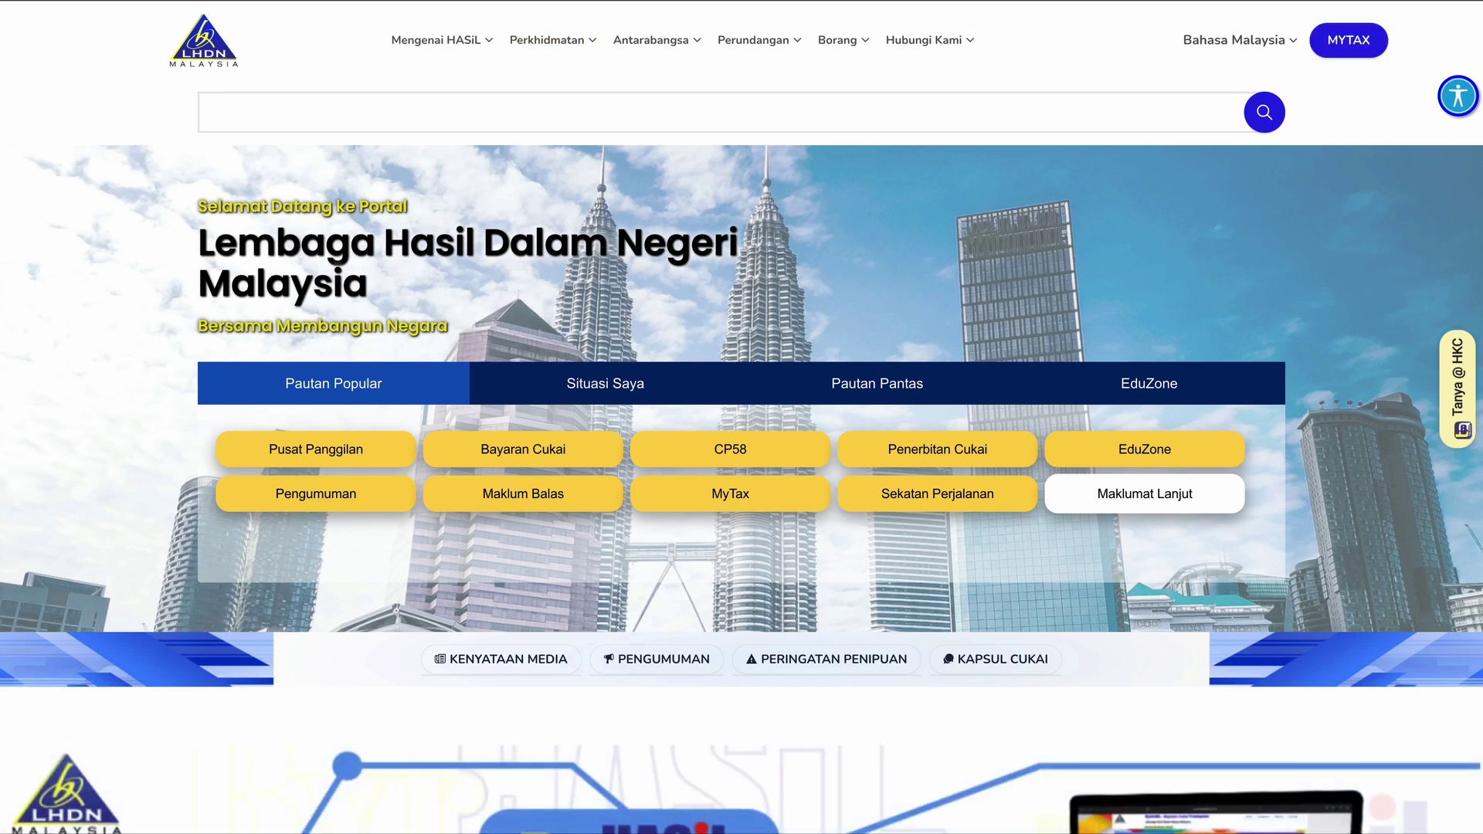
# Search the web for "efiling".
pyautogui.press('super+l')
pyautogui.write('efilin')
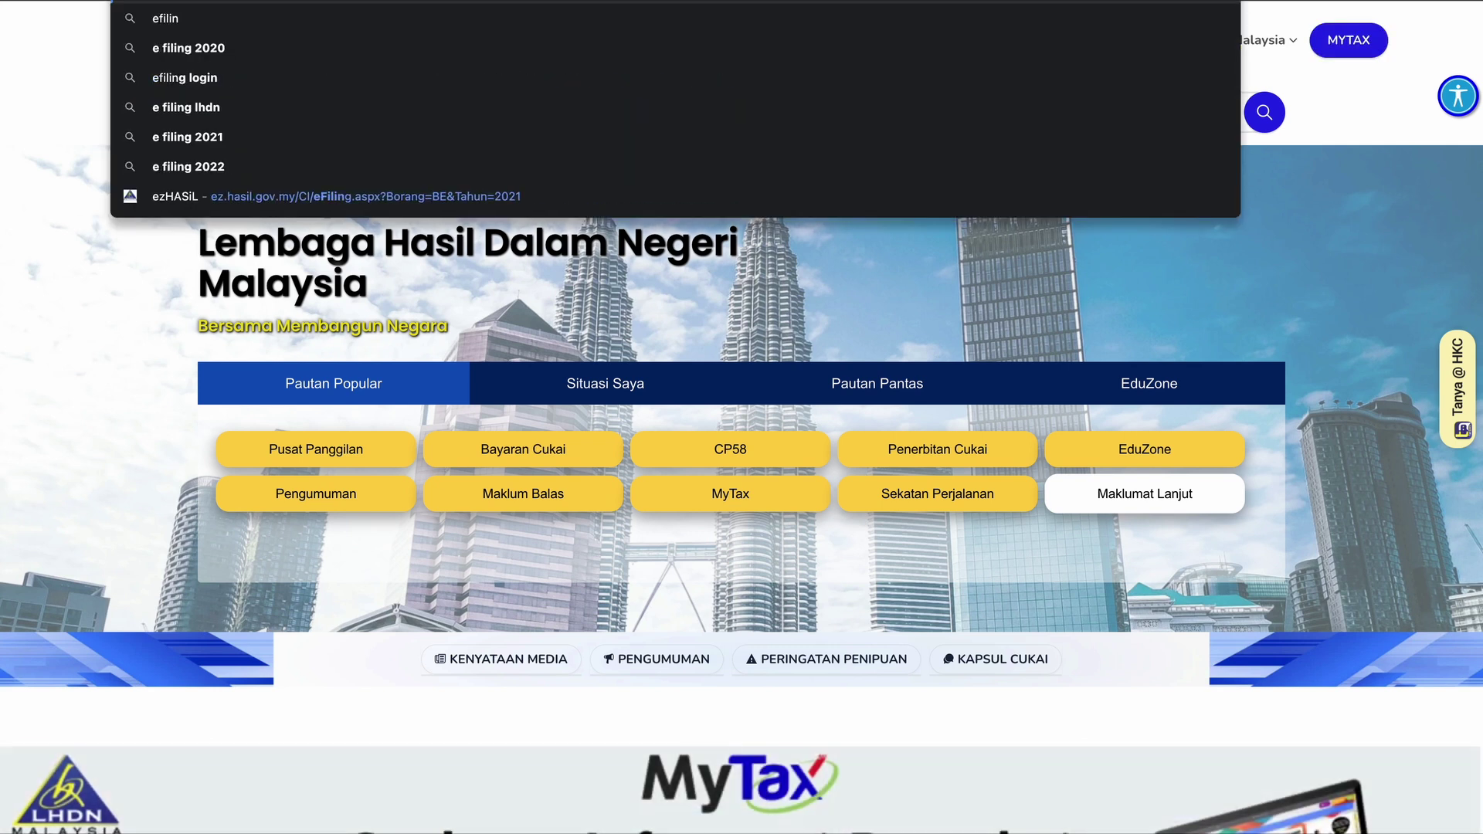
pyautogui.write('g')
pyautogui.press('Return')
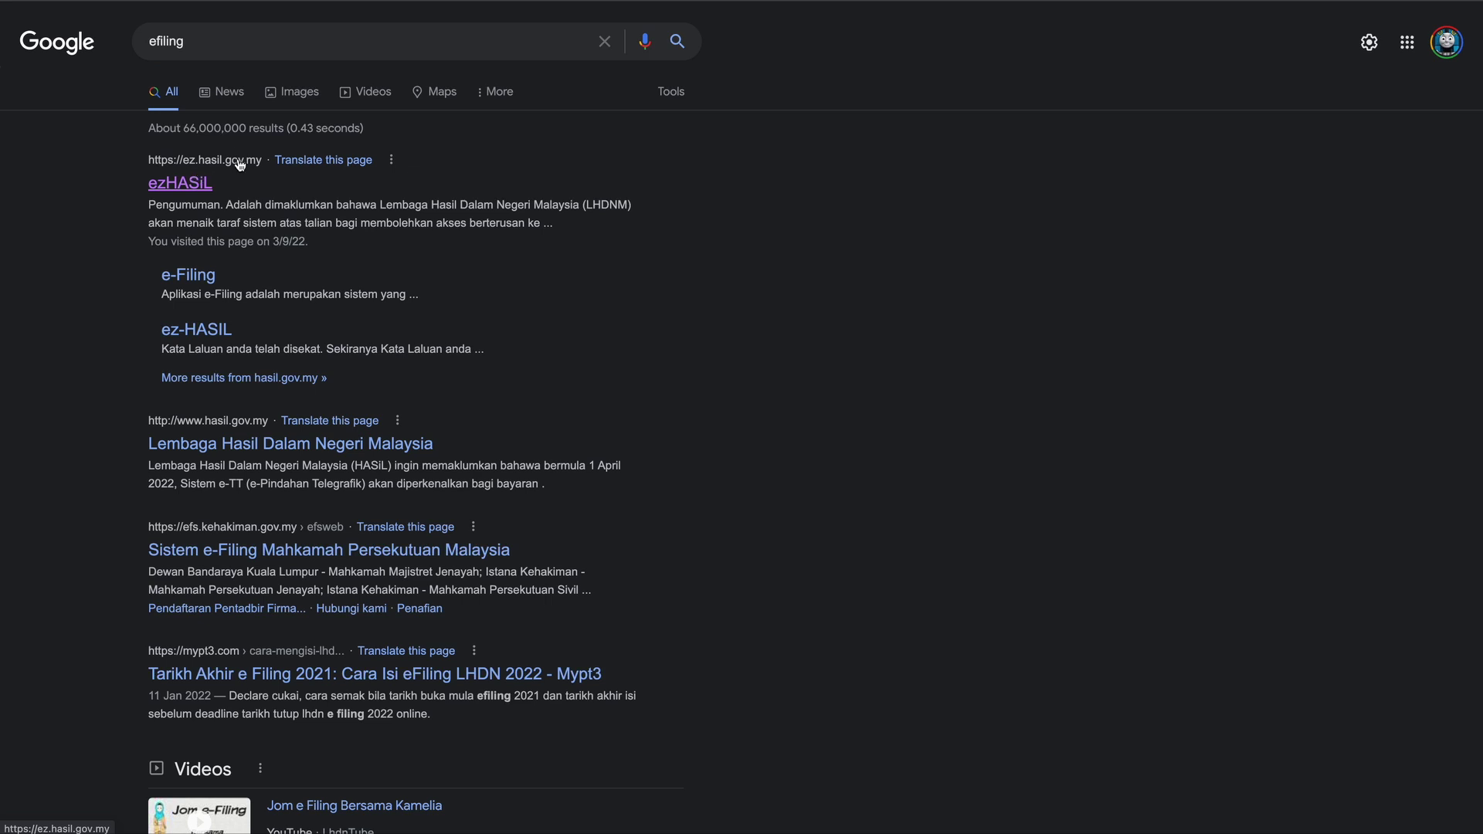
# Open the ezHASiL site from the search results and go to its Login Kali Pertama page.
pyautogui.click(207, 184)
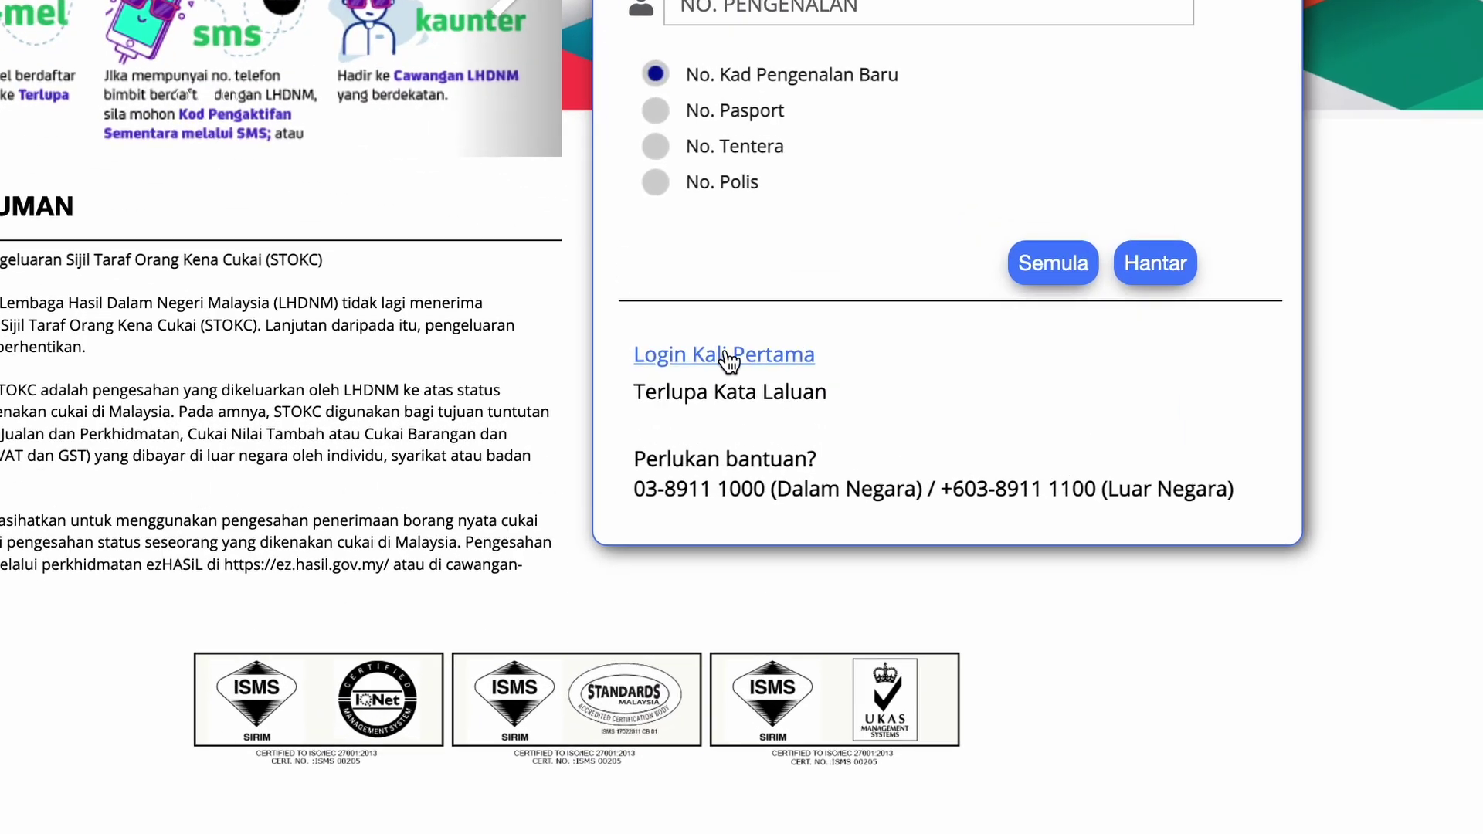
pyautogui.click(757, 355)
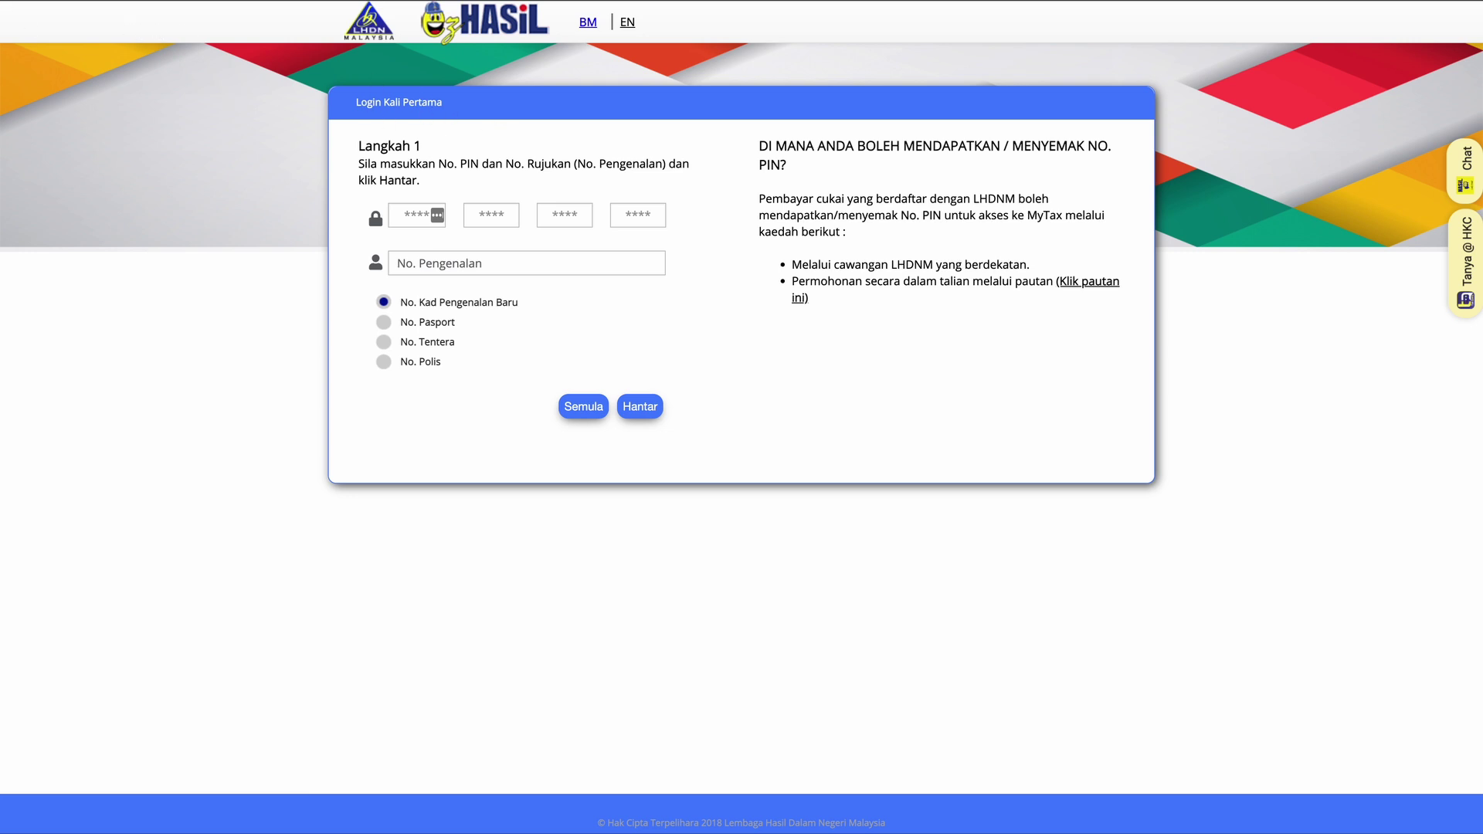
# Leave the first-time login page and open the e-BE form for Tahun Taksiran 2021 from e-Filing's e-Borang list.
pyautogui.hotkey('alt', 'Left')
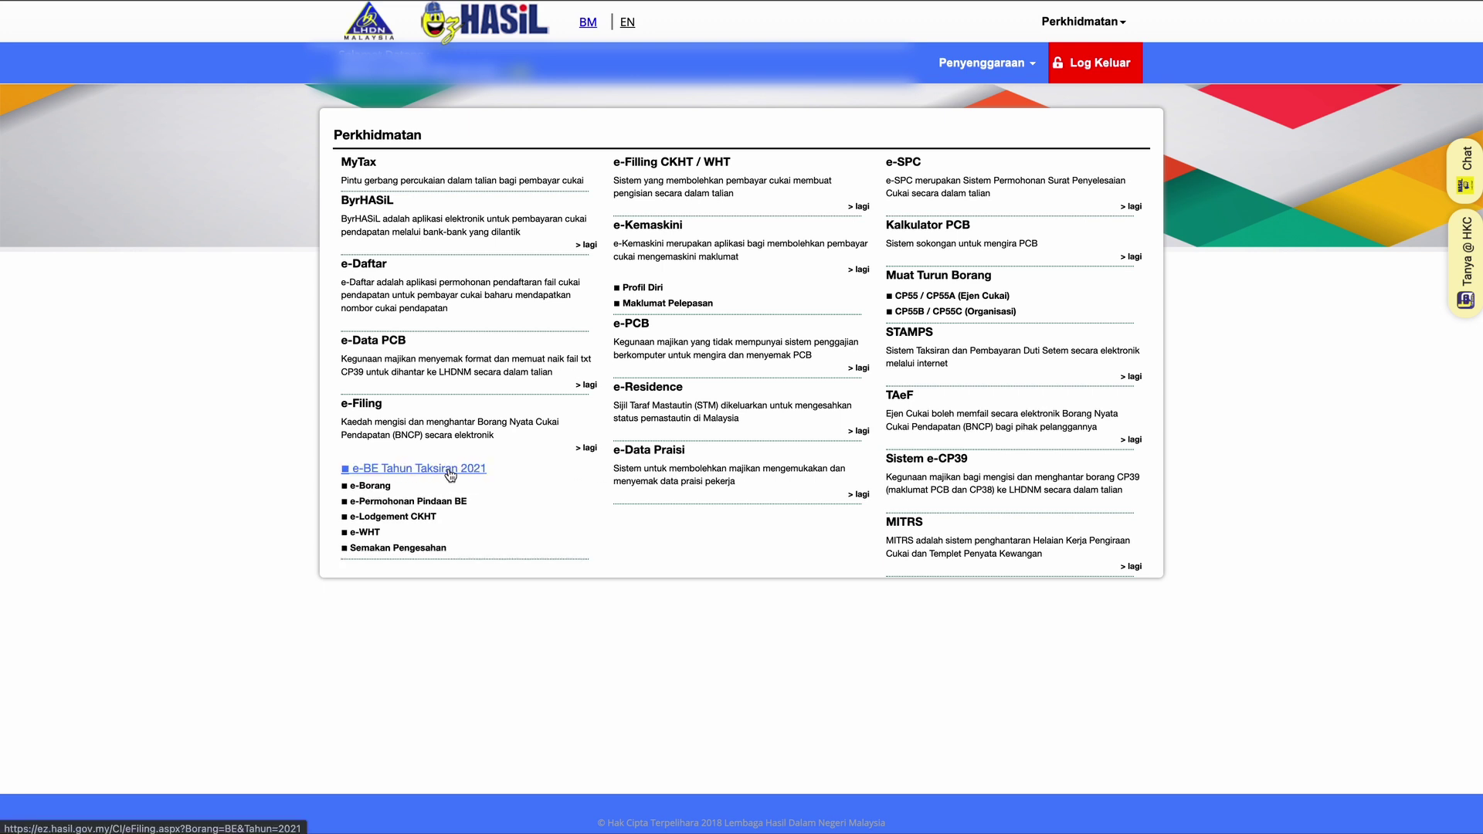
pyautogui.click(485, 473)
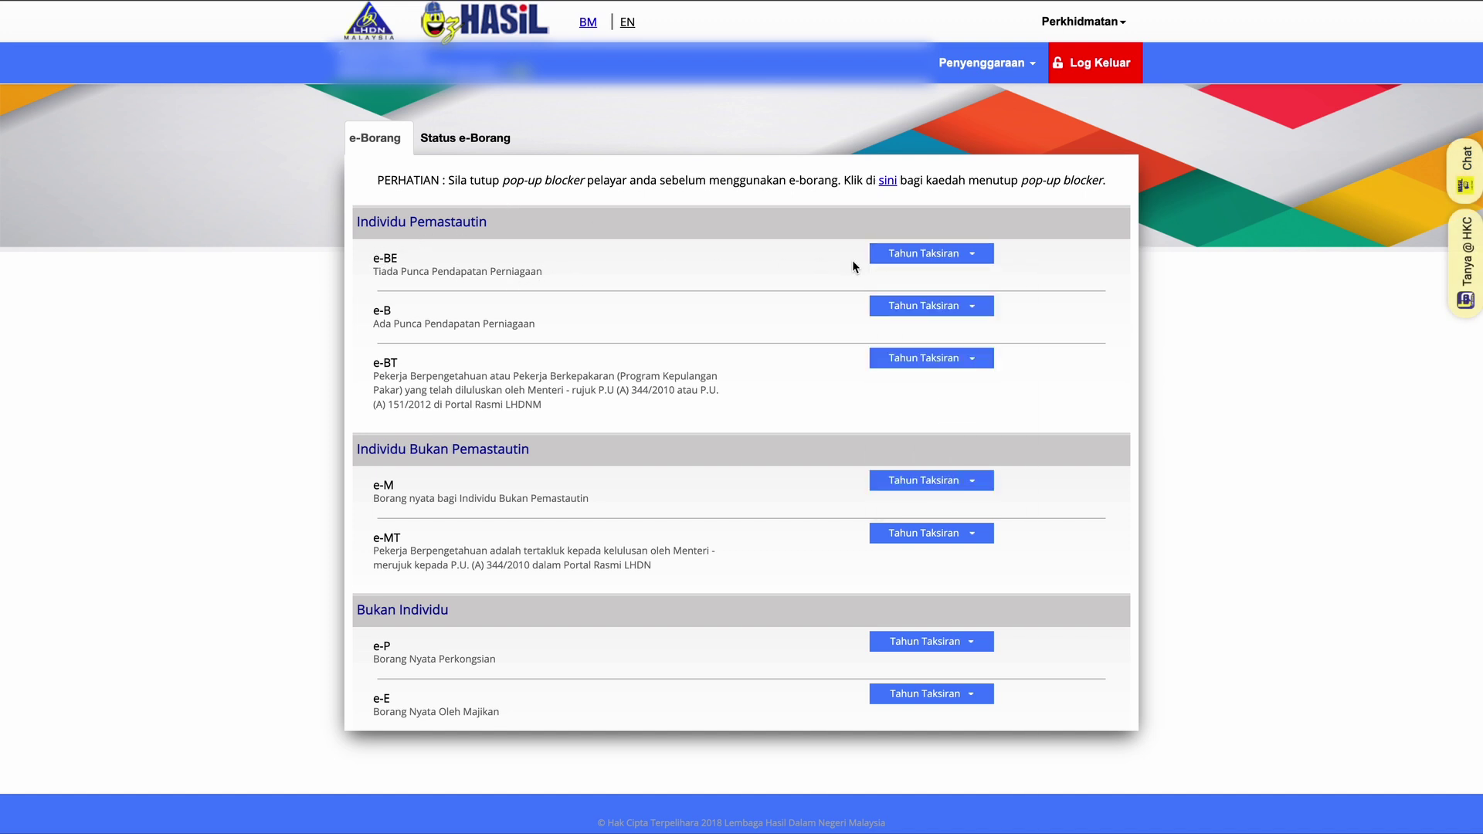
pyautogui.click(931, 254)
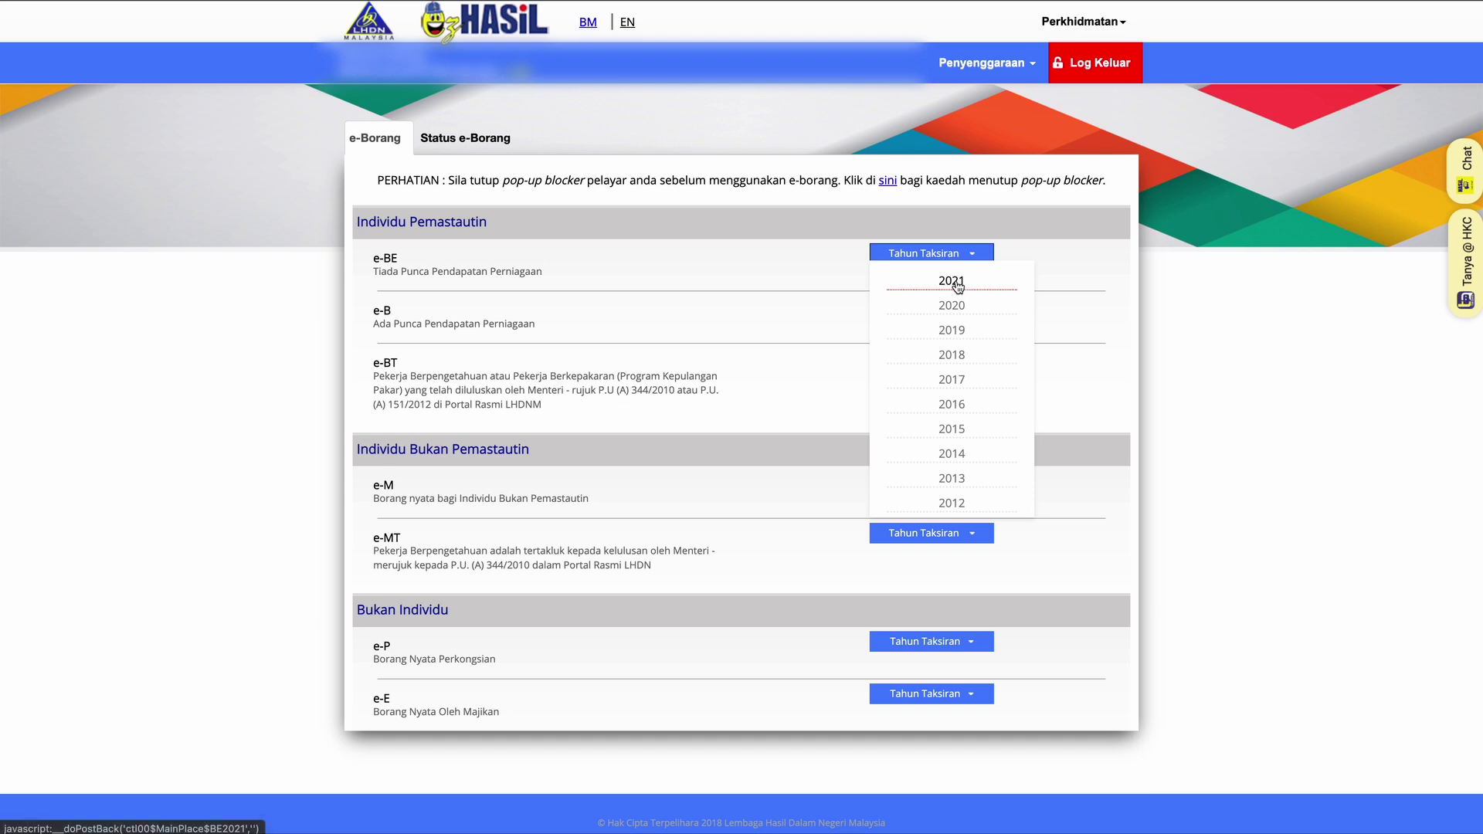
pyautogui.click(954, 282)
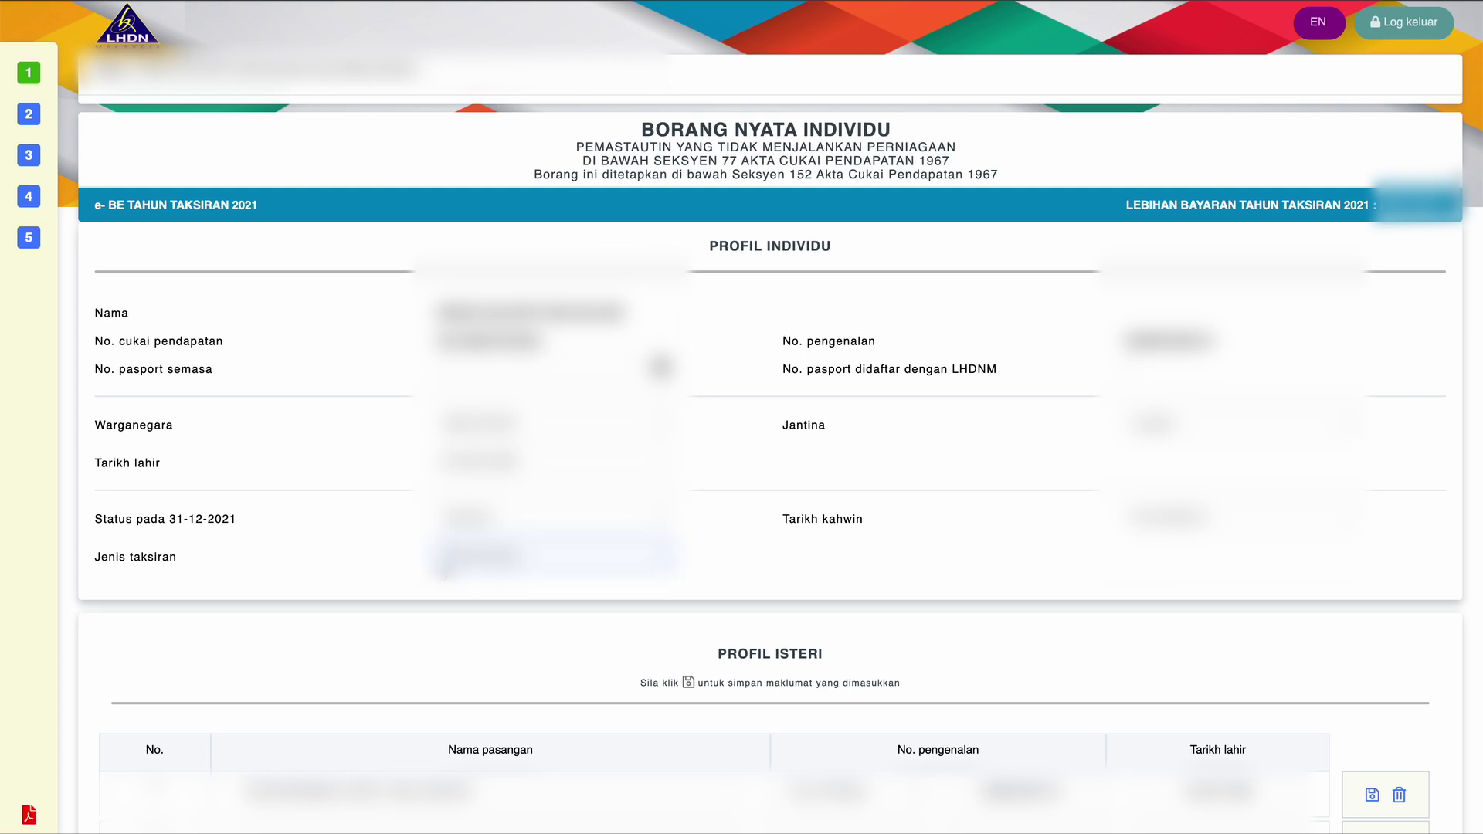
# Review the Jenis taksiran options and the Profil Isteri table in Profil Individu, and continue to Profil Lain.
pyautogui.click(459, 576)
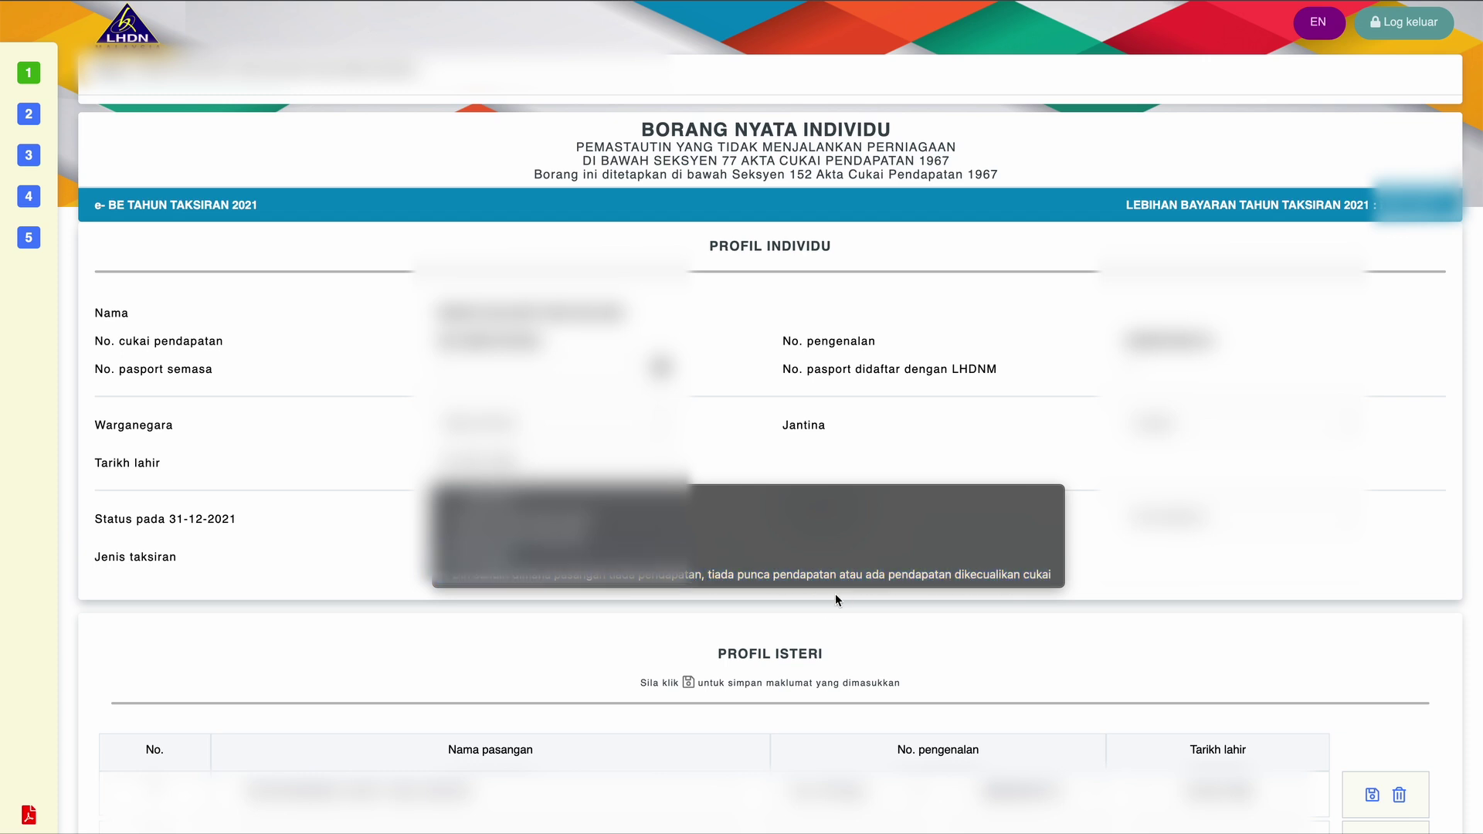
pyautogui.scroll(-4, 797, 615)
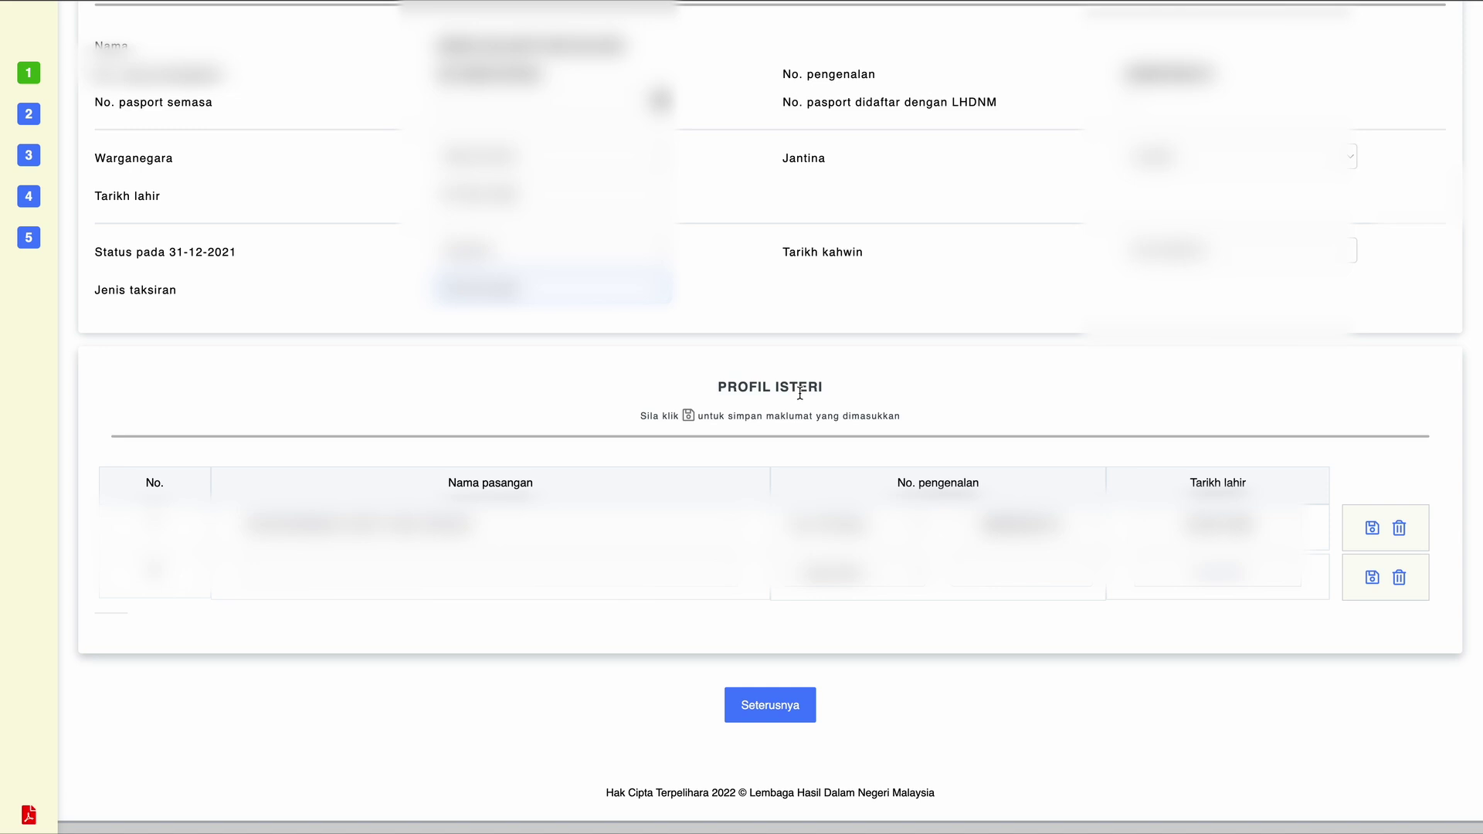
pyautogui.click(782, 708)
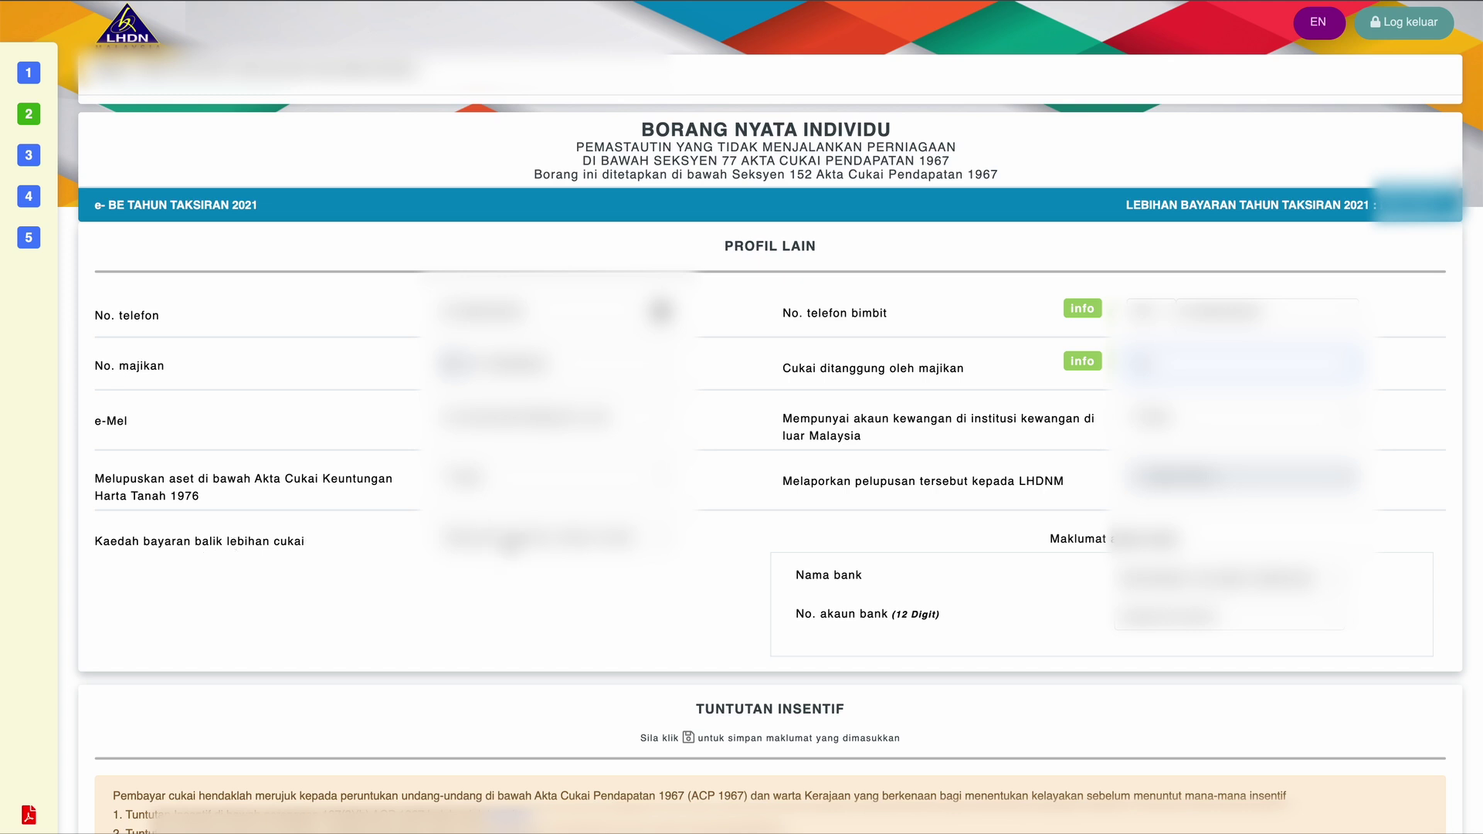
# Choose the Kaedah bayaran balik lebihan cukai in Profil Lain, review Tuntutan Insentif, and continue to the Pendapatan page.
pyautogui.click(576, 541)
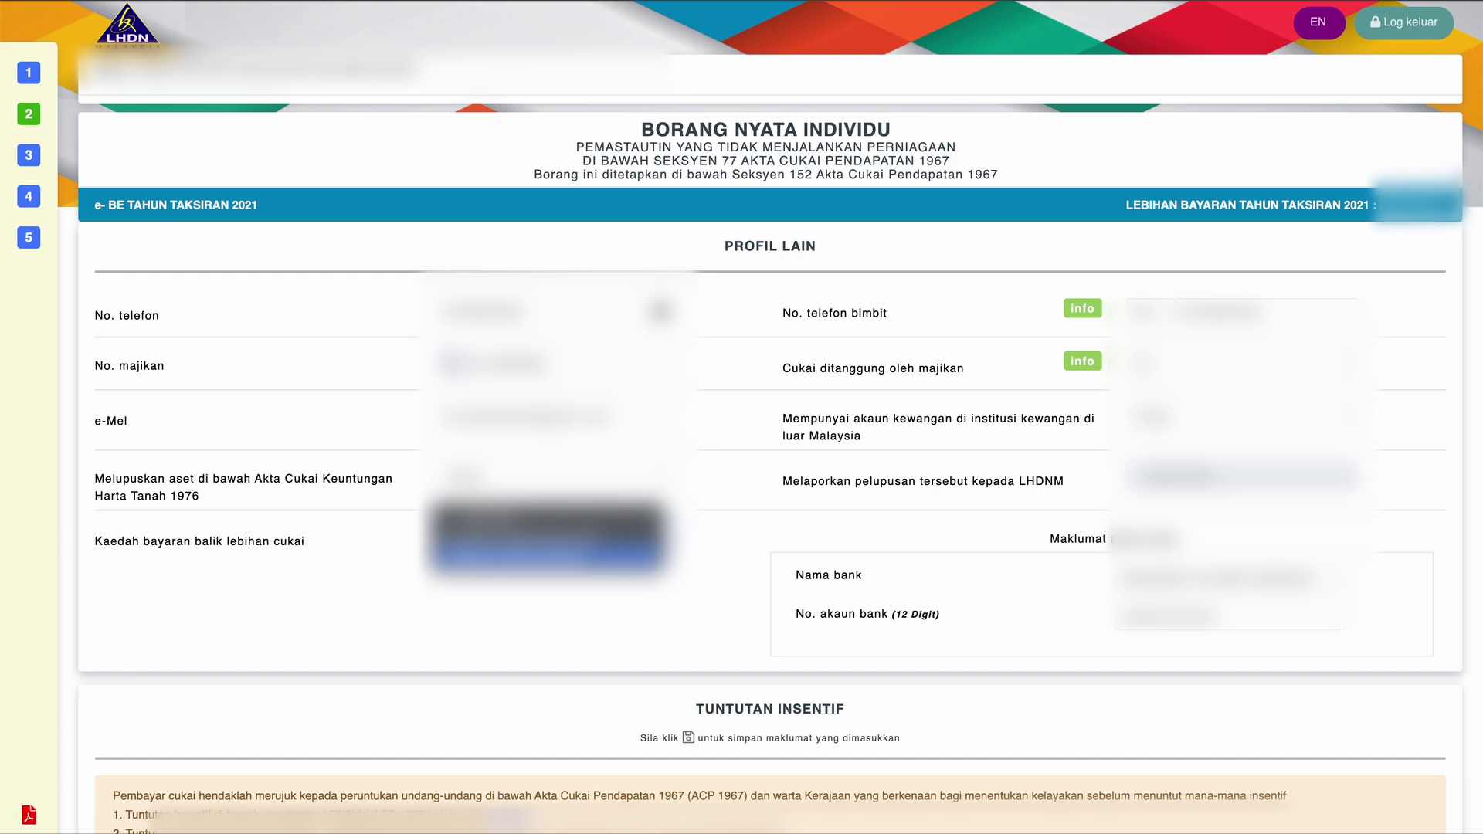
pyautogui.click(627, 550)
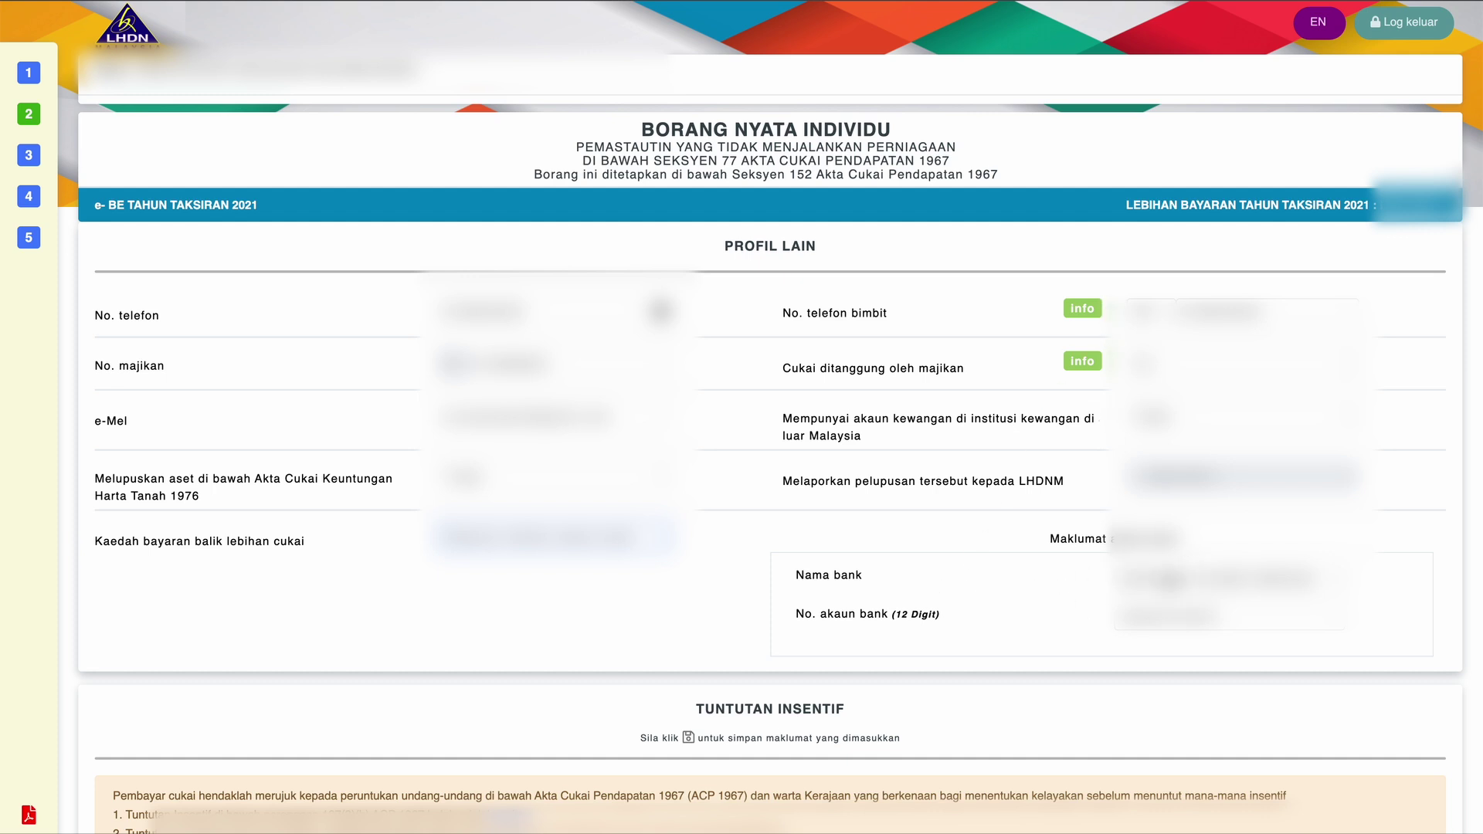
pyautogui.scroll(-3, 1065, 591)
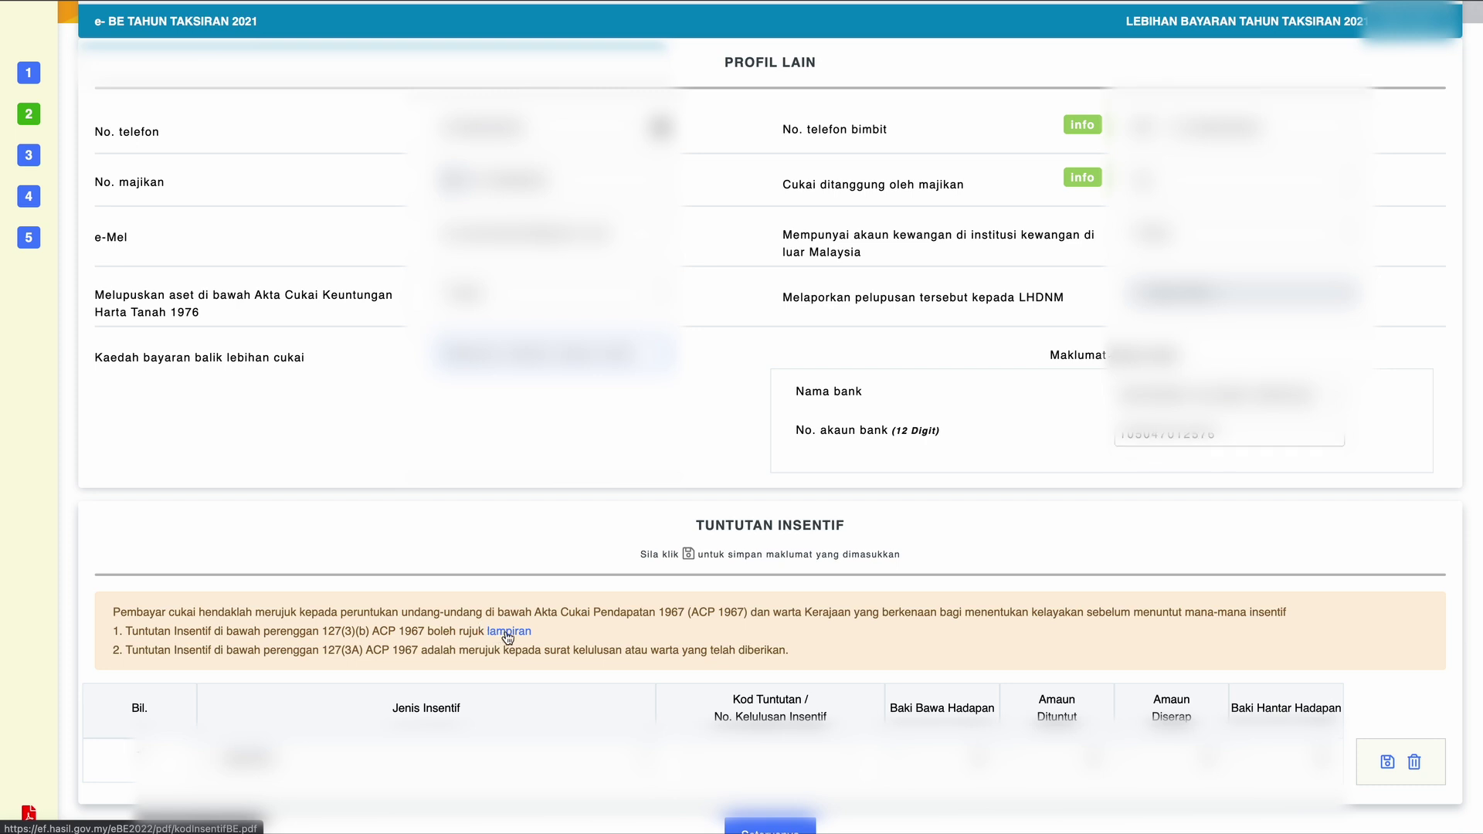
pyautogui.scroll(-2, 563, 633)
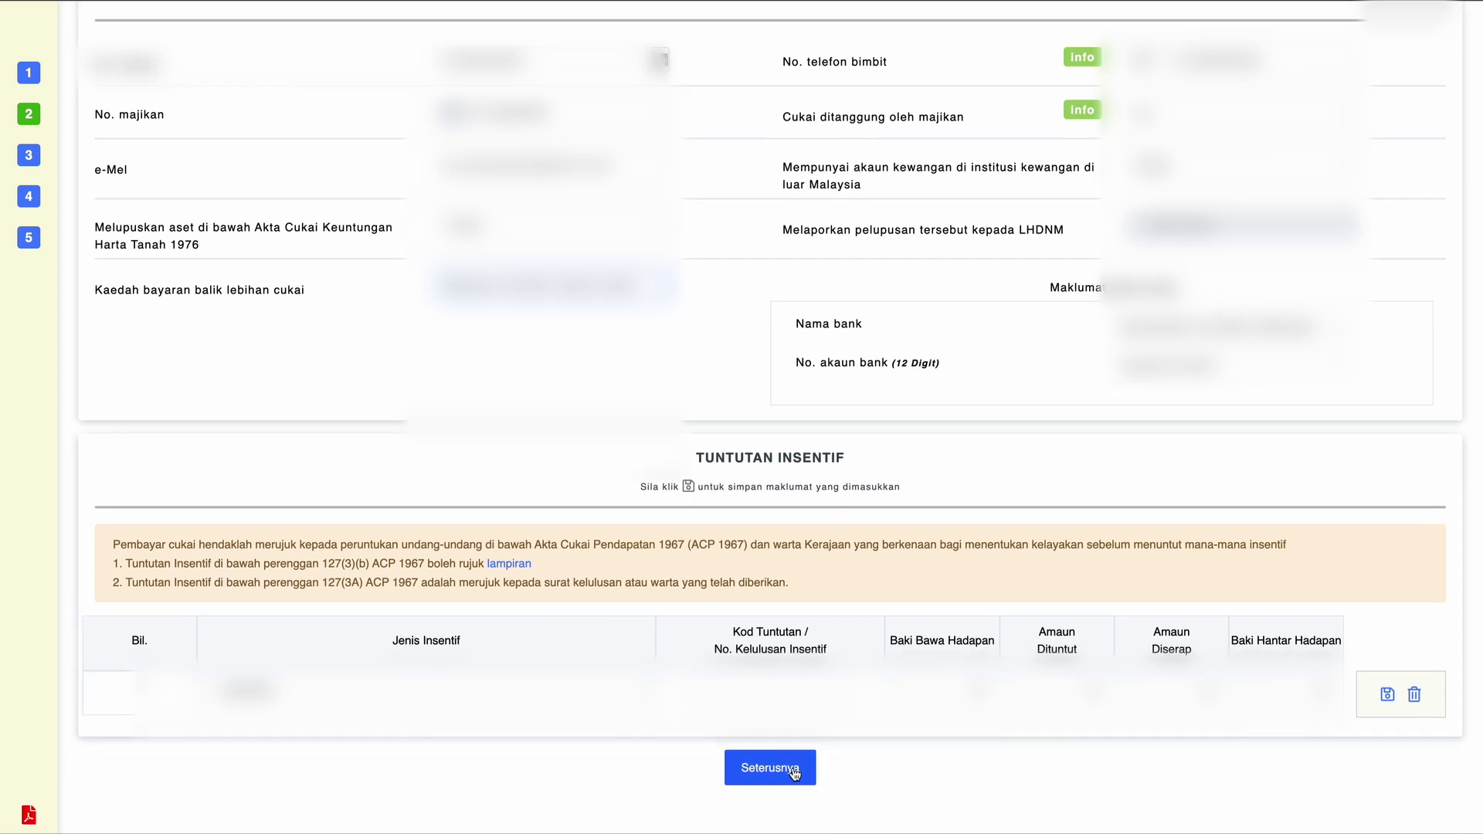
pyautogui.click(777, 772)
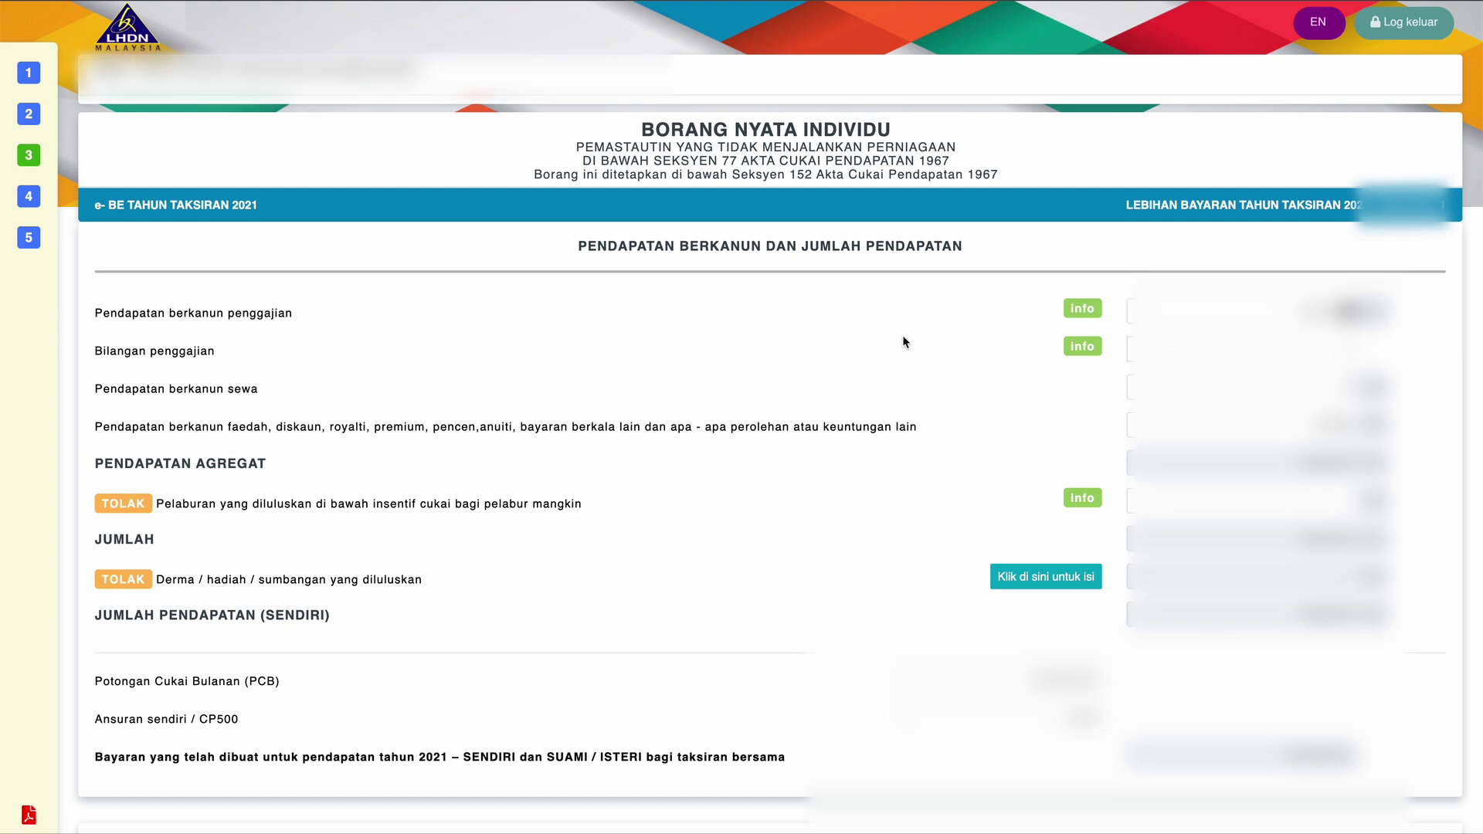
# Open the Nota penerangan PDF for Borang BE 2021 and look through its explanations of the individual and income fields.
pyautogui.scroll(-1, 899, 342)
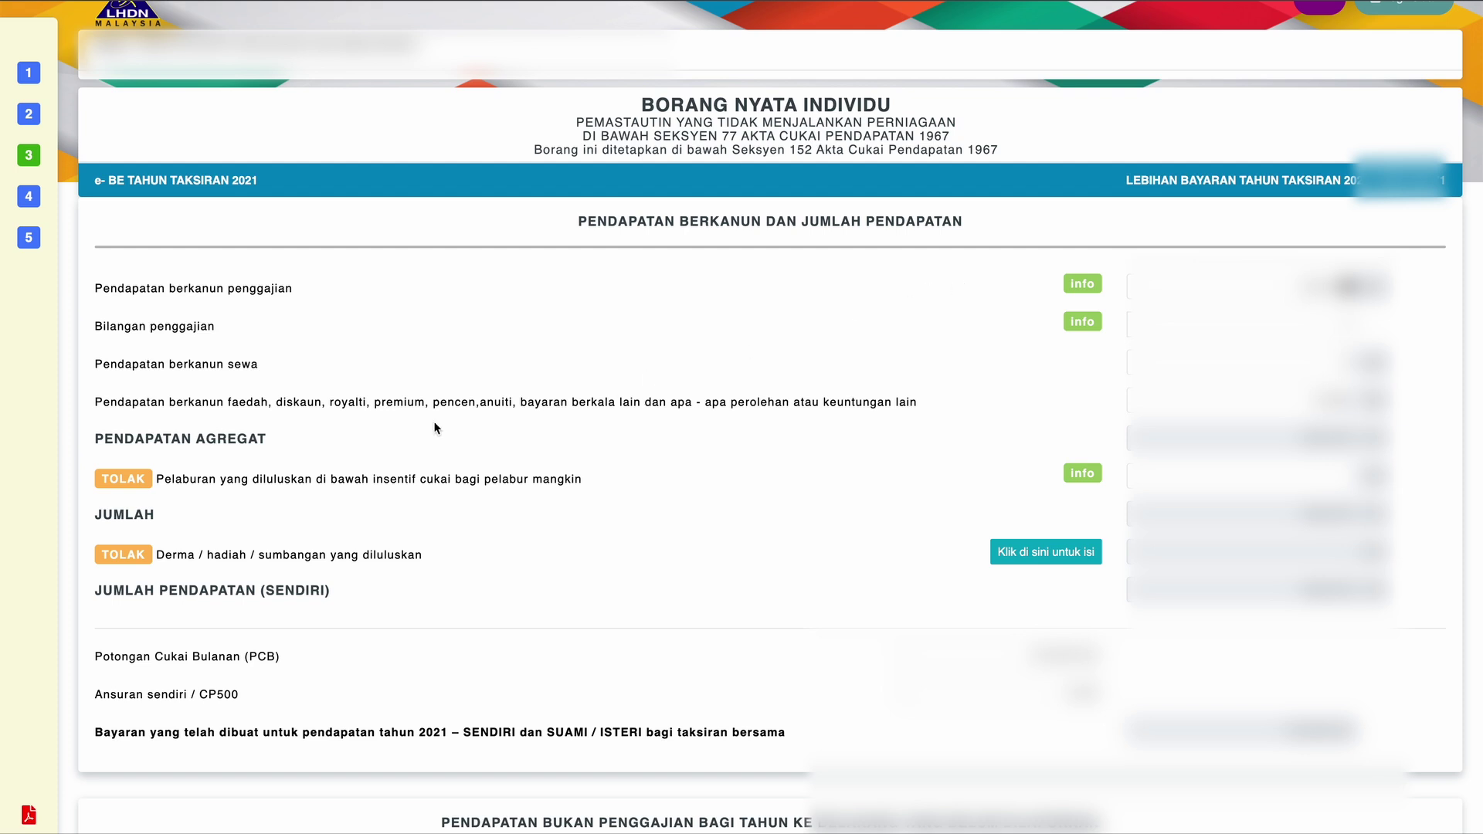
pyautogui.moveTo(35, 581)
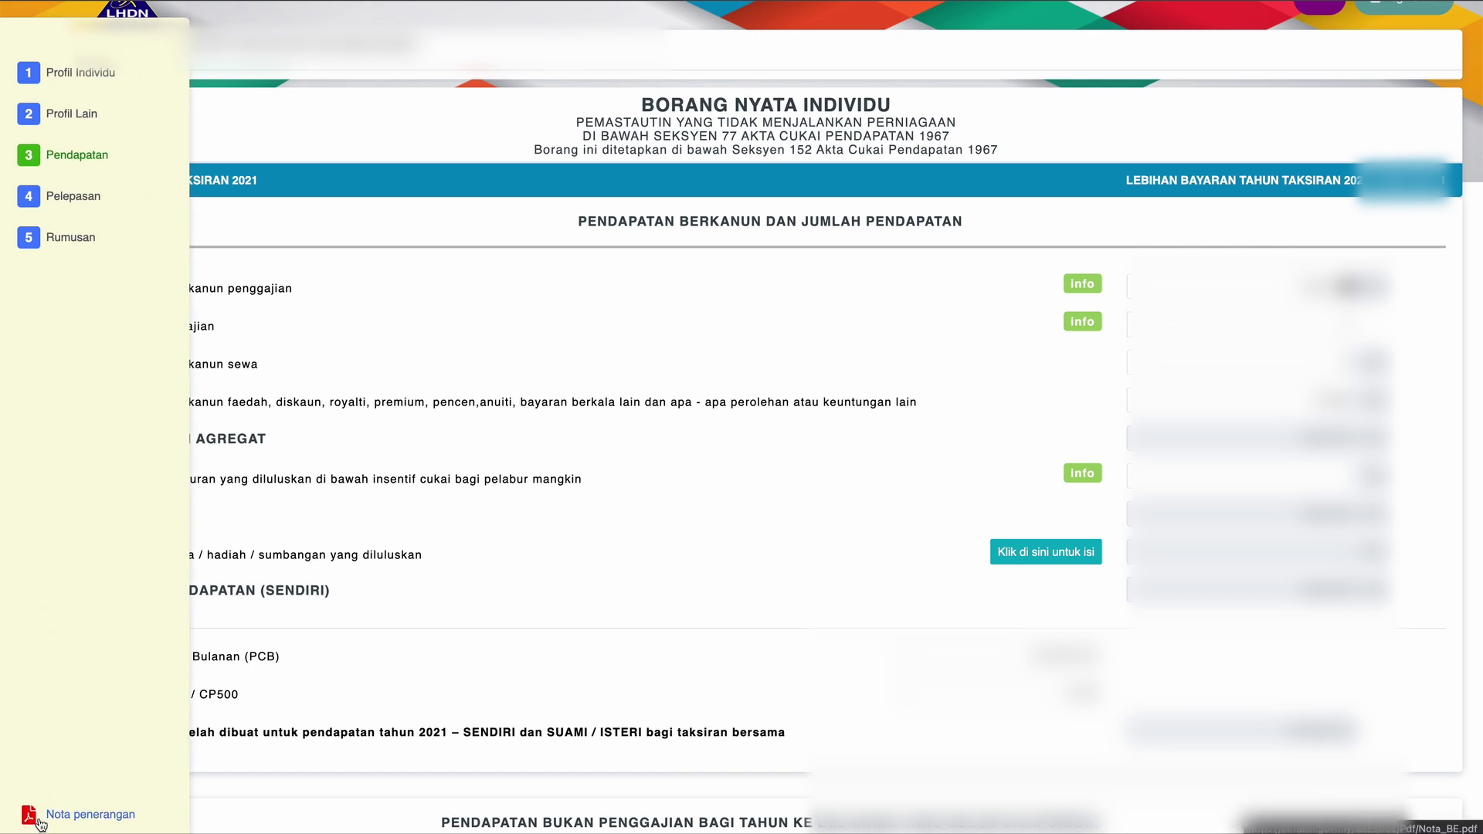
pyautogui.click(93, 816)
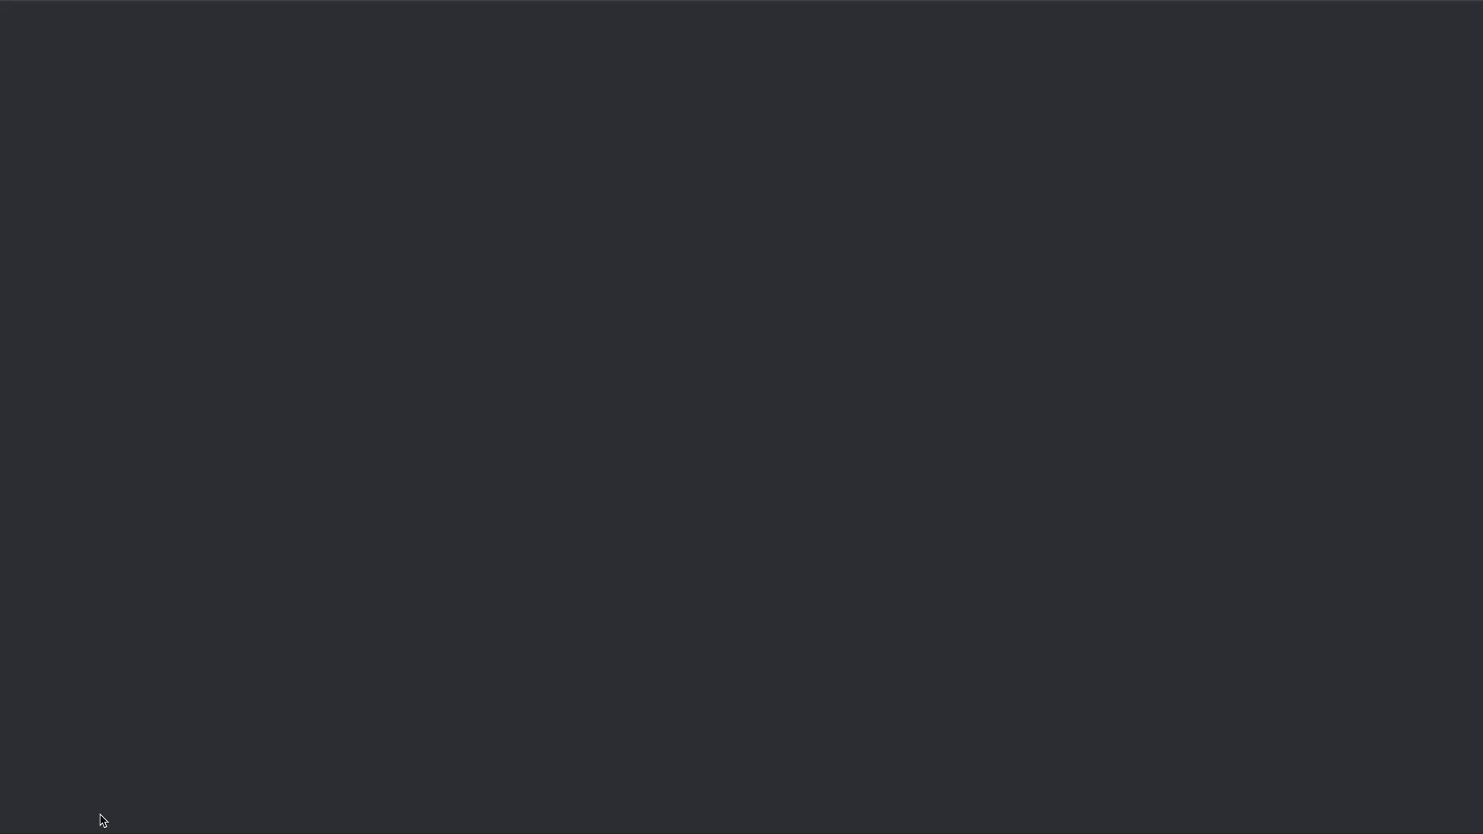
pyautogui.scroll(-3, 636, 430)
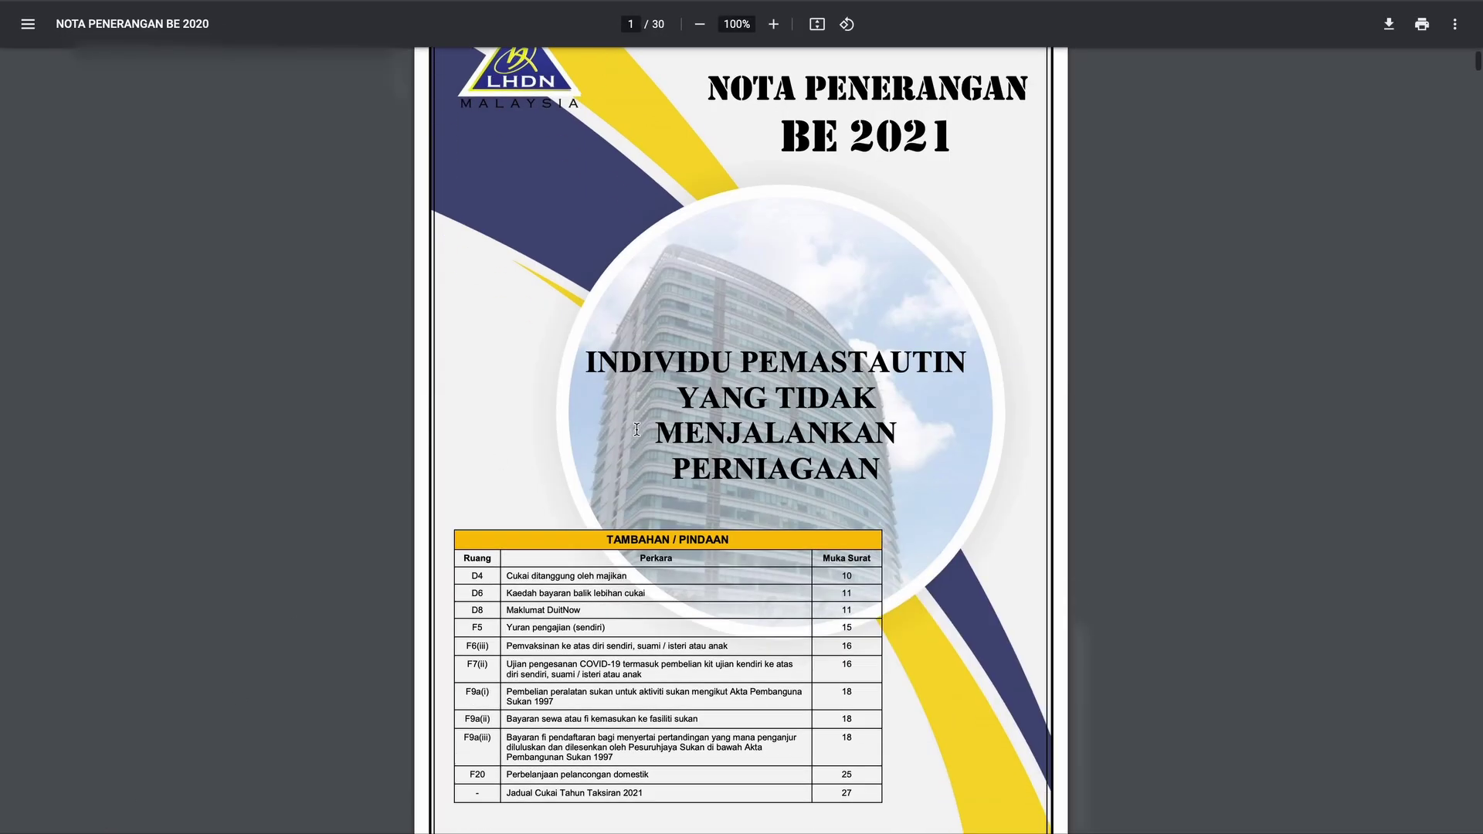
pyautogui.scroll(-20, 637, 430)
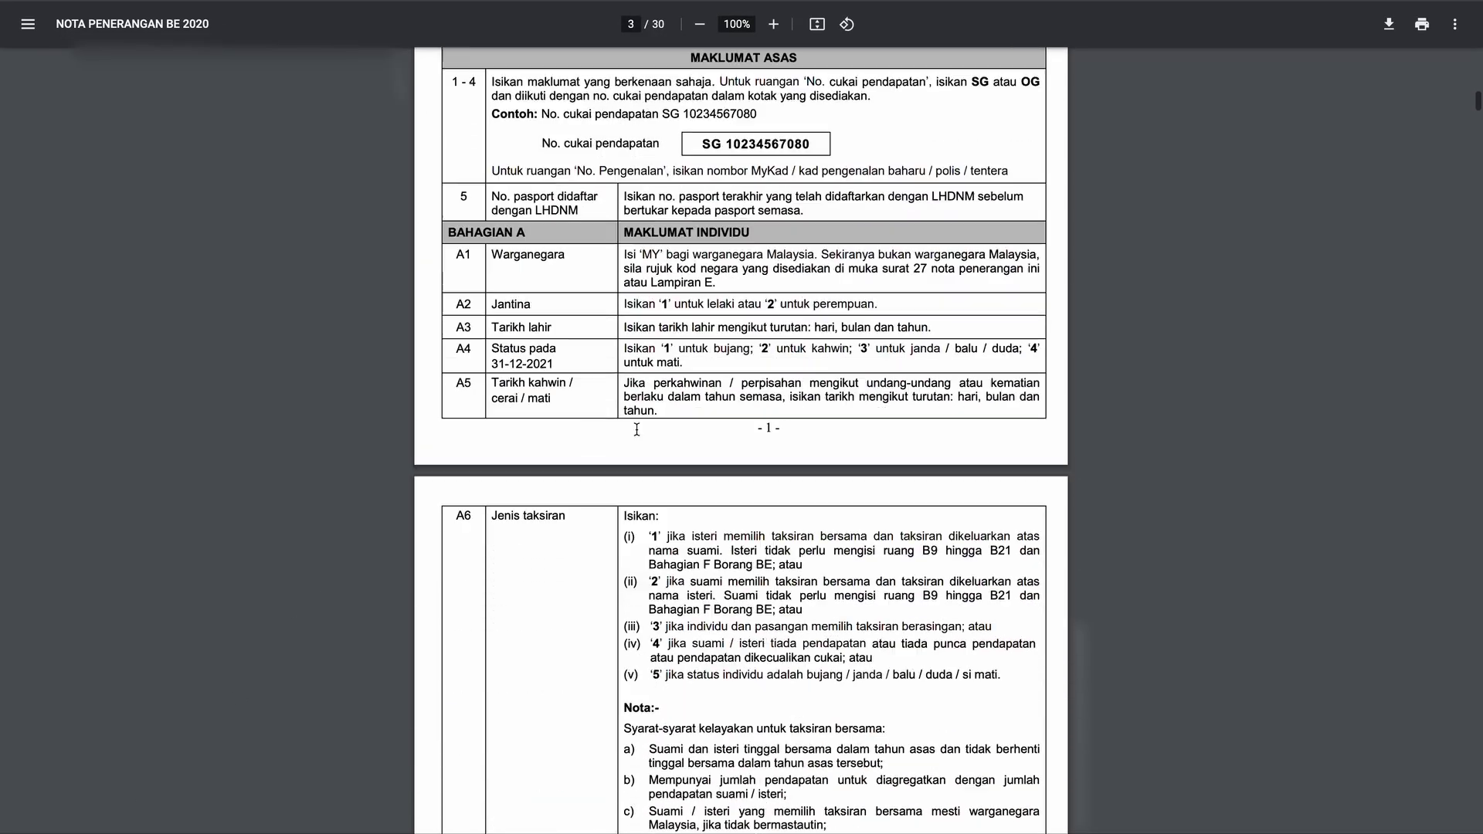
pyautogui.scroll(-10, 636, 429)
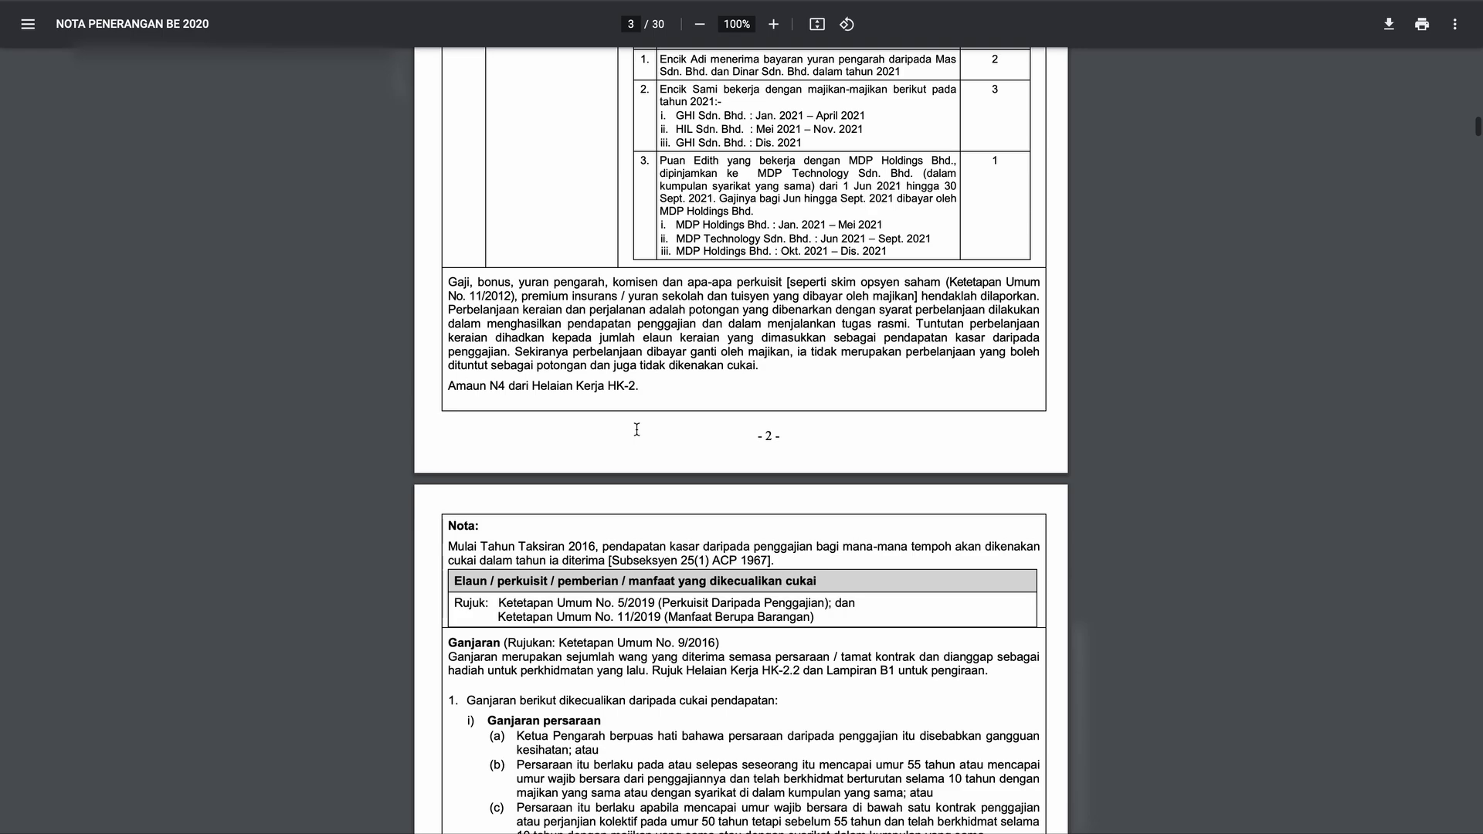
pyautogui.scroll(-20, 636, 429)
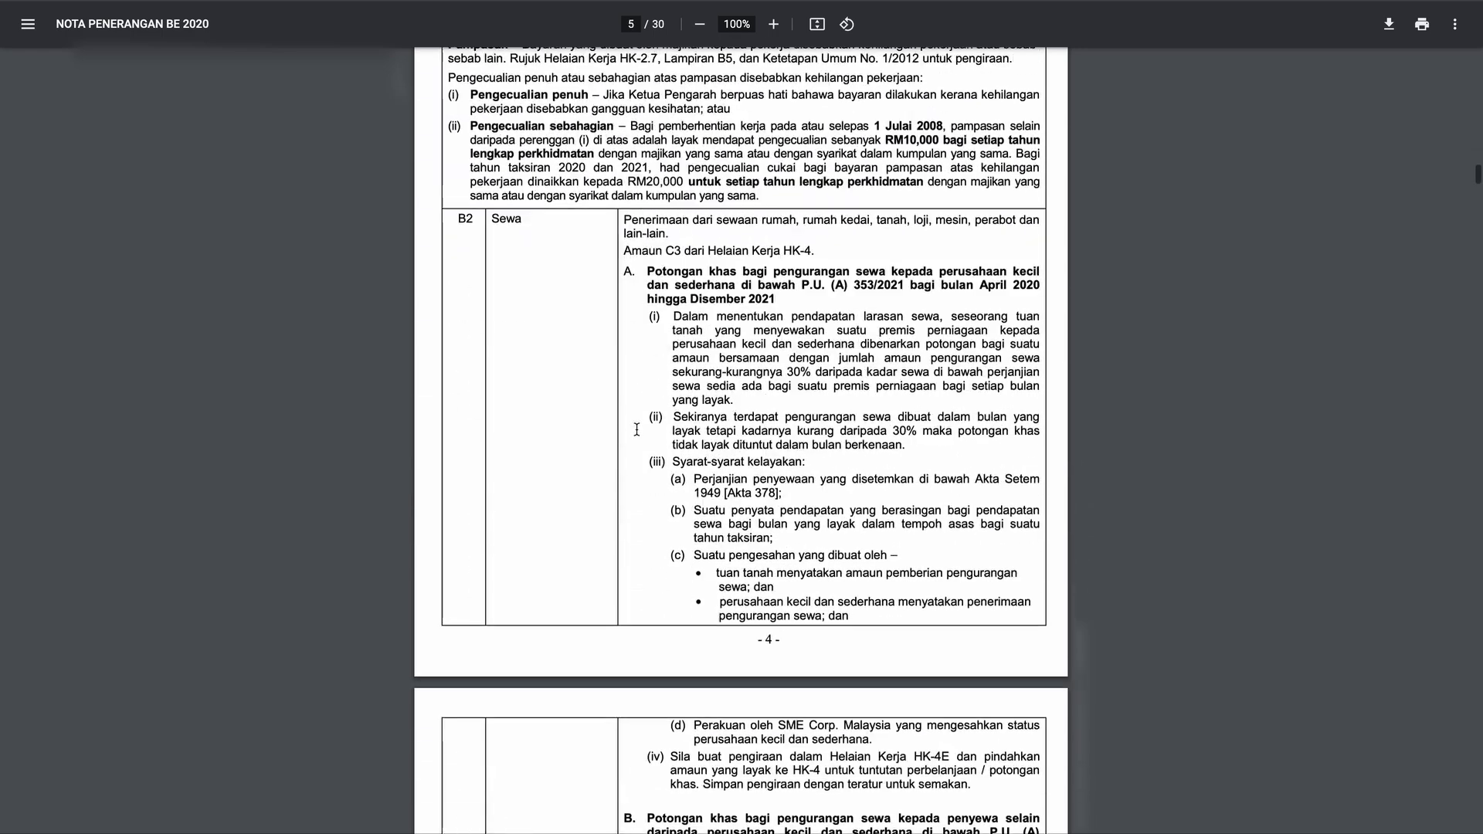
pyautogui.scroll(-6, 669, 361)
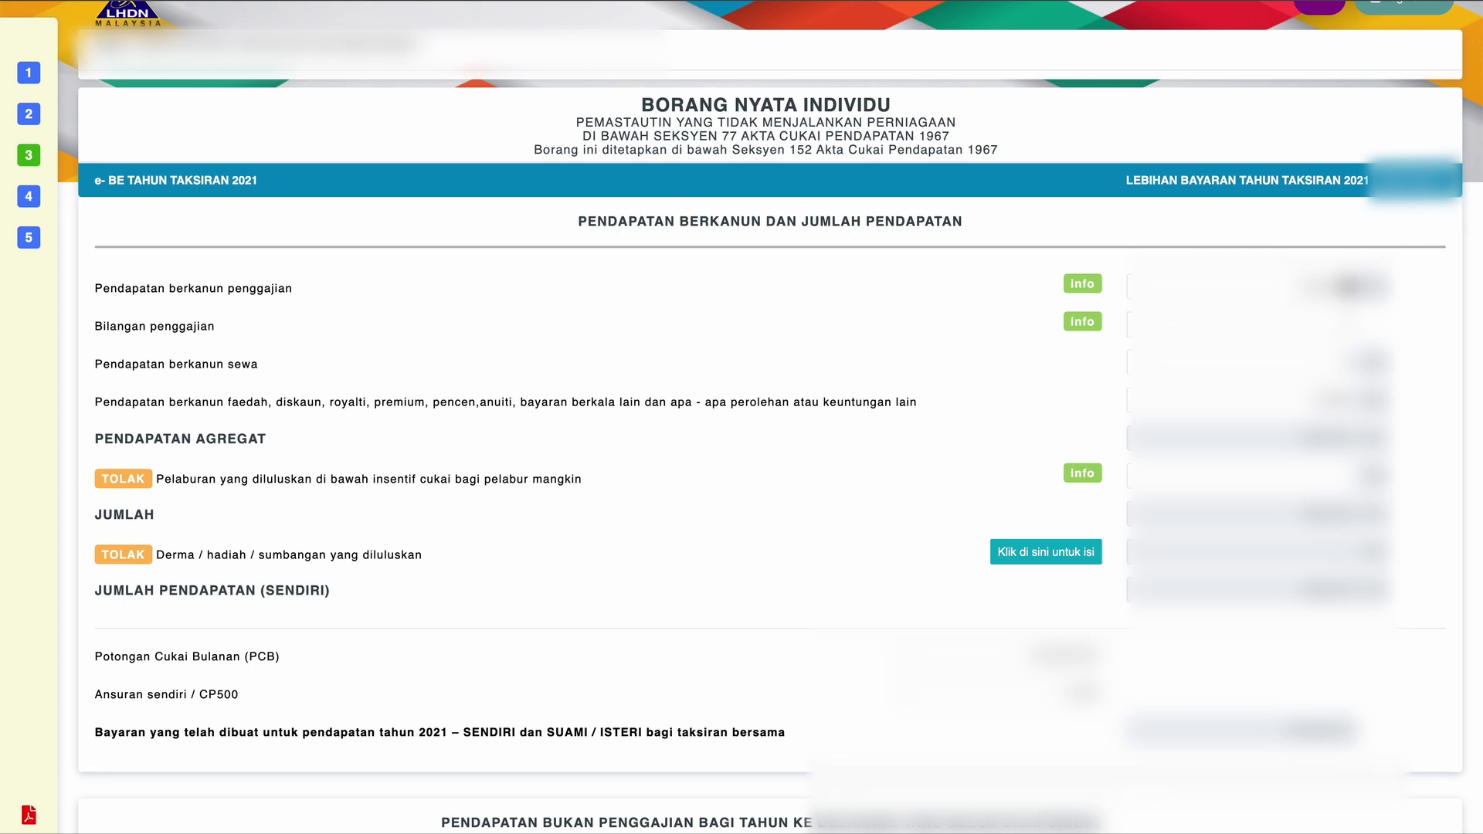
# Check the 2021 EA form in Google Drive against the Pendapatan berkanun penggajian and Bilangan penggajian fields of the e-BE form.
pyautogui.click(463, 2)
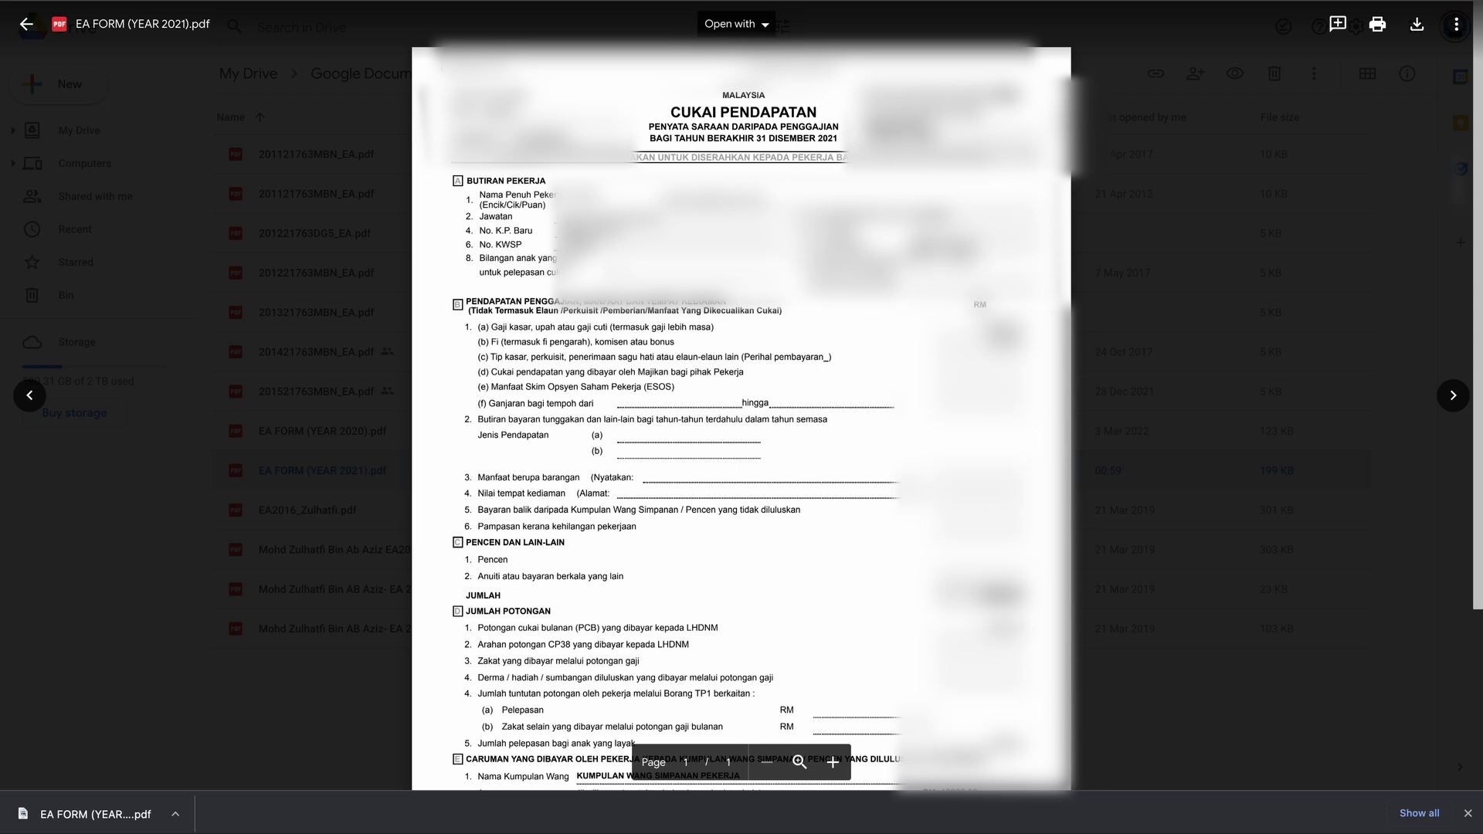
pyautogui.click(439, 1)
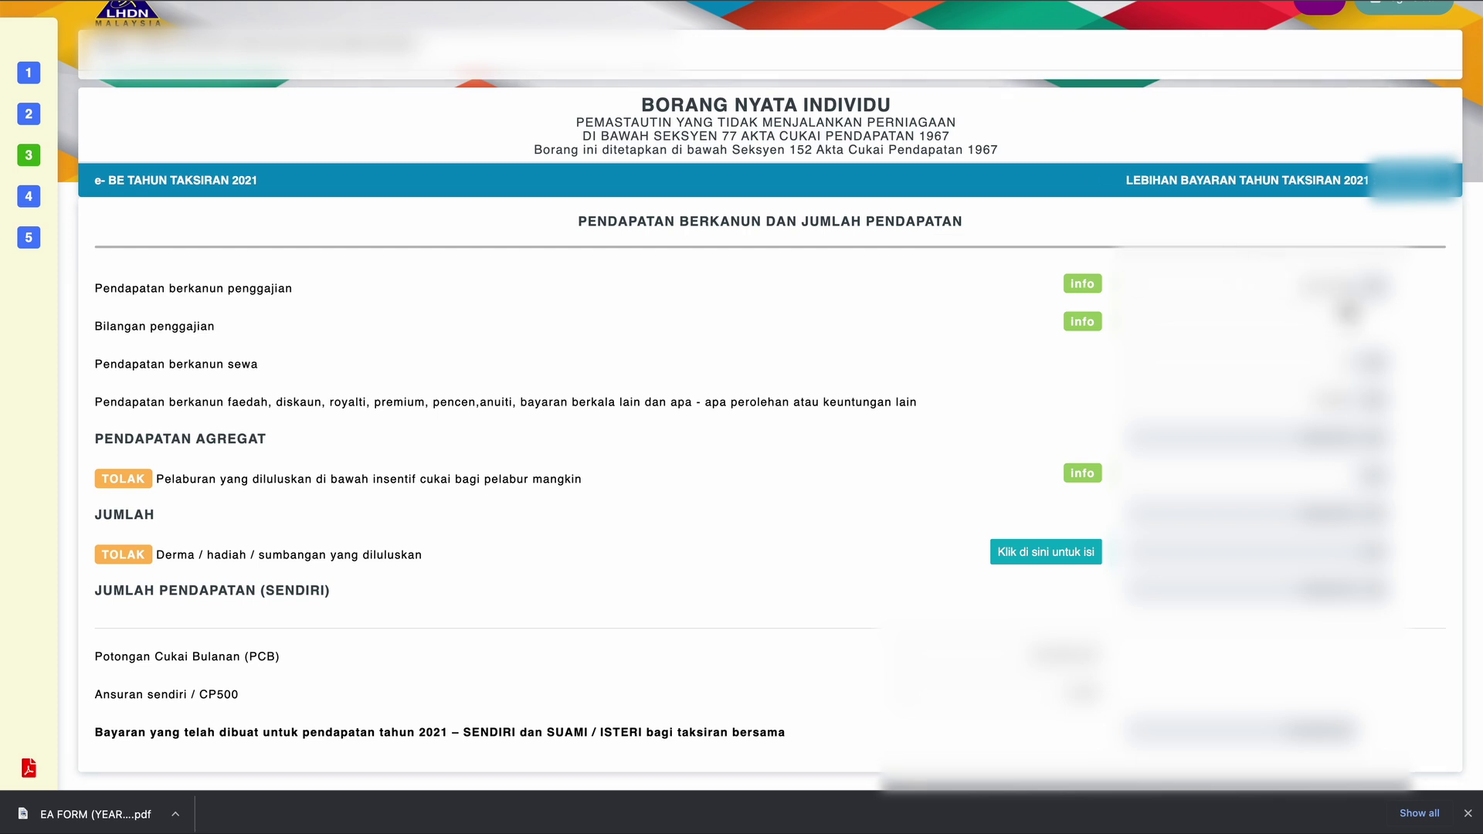
pyautogui.hotkey('ctrl', 'Tab')
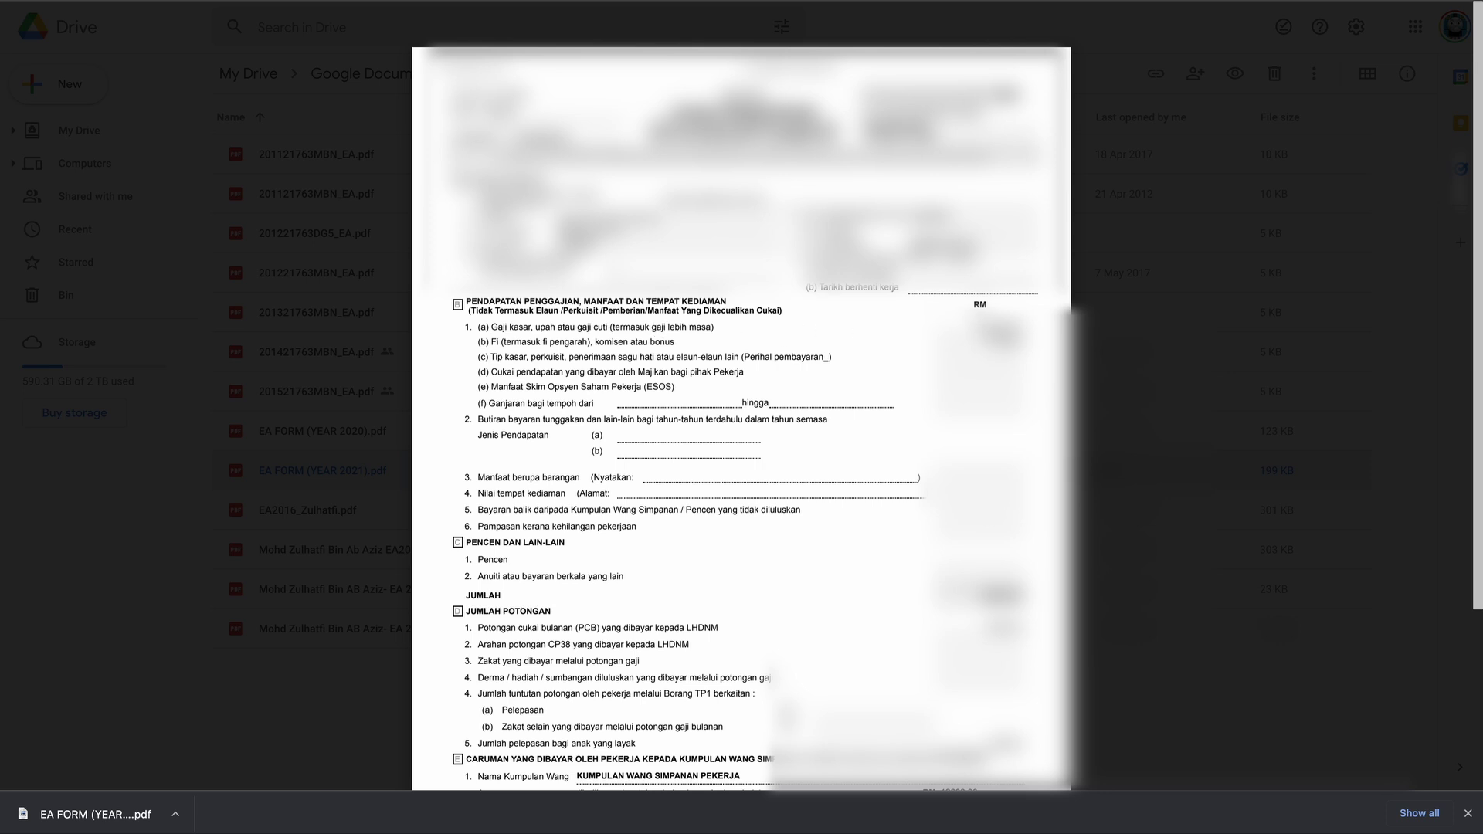
pyautogui.hotkey('ctrl', 'shift', 'Tab')
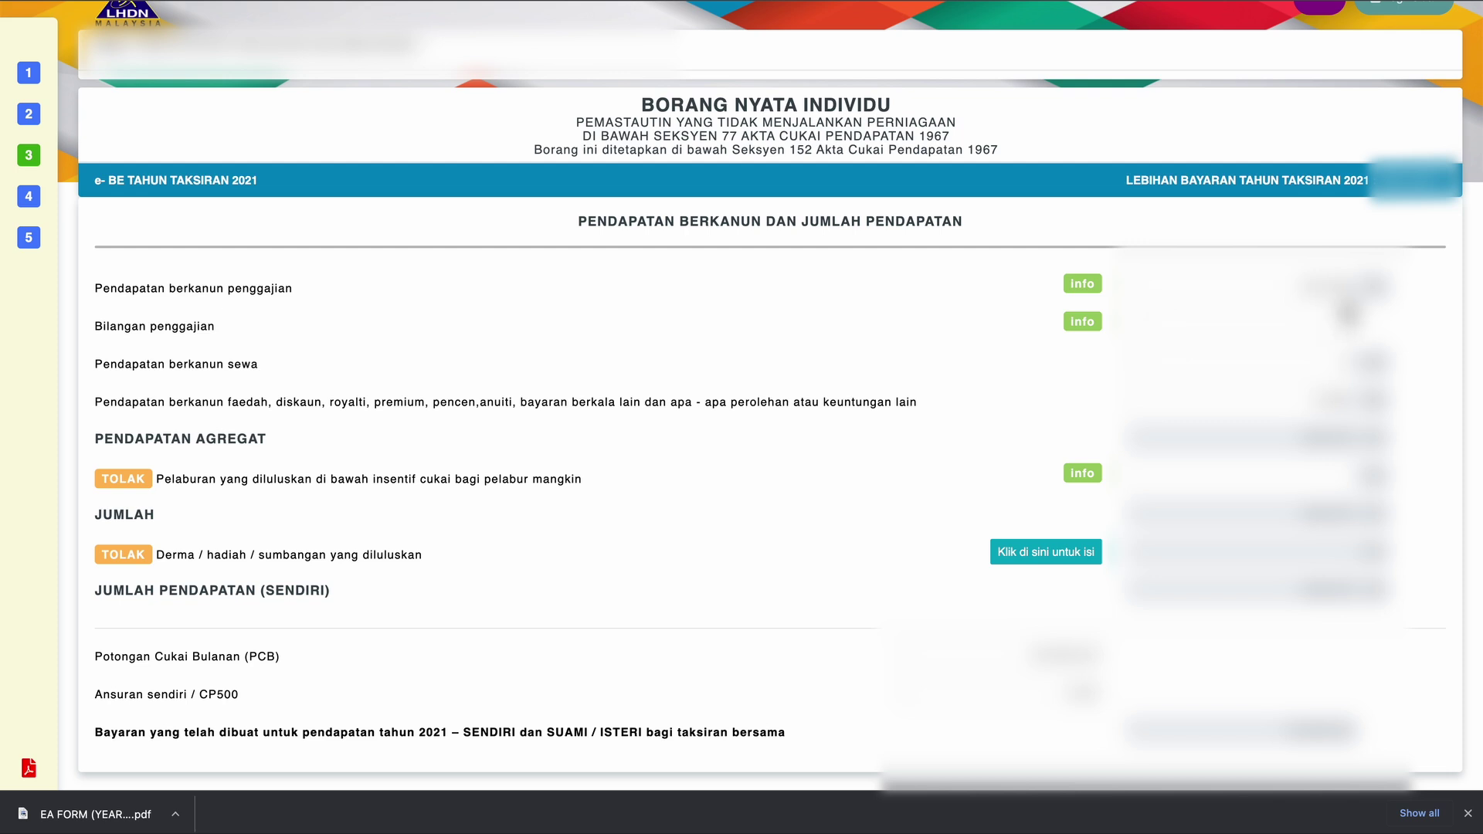
pyautogui.click(1348, 315)
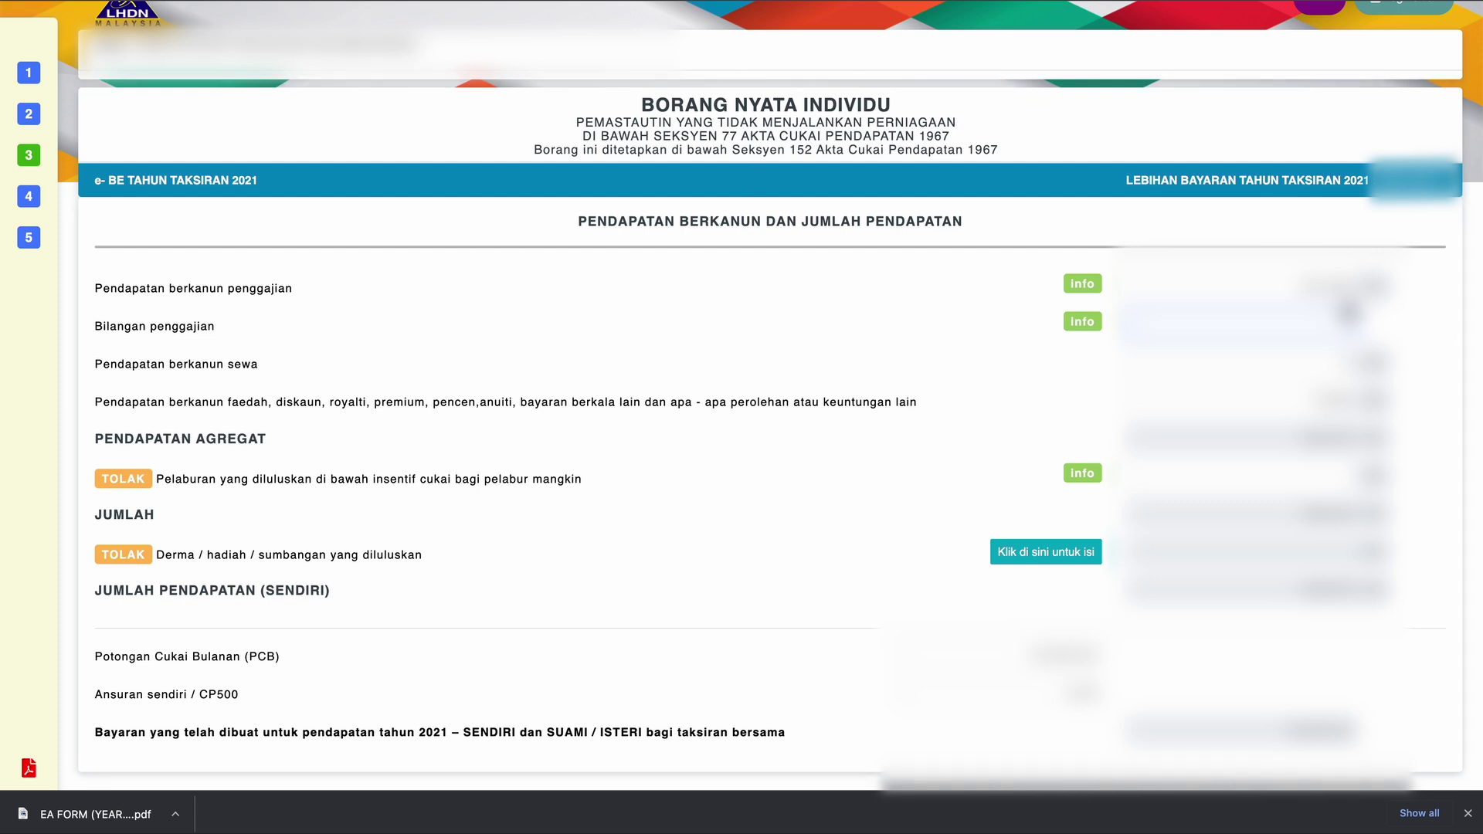
pyautogui.hotkey('ctrl', 'Tab')
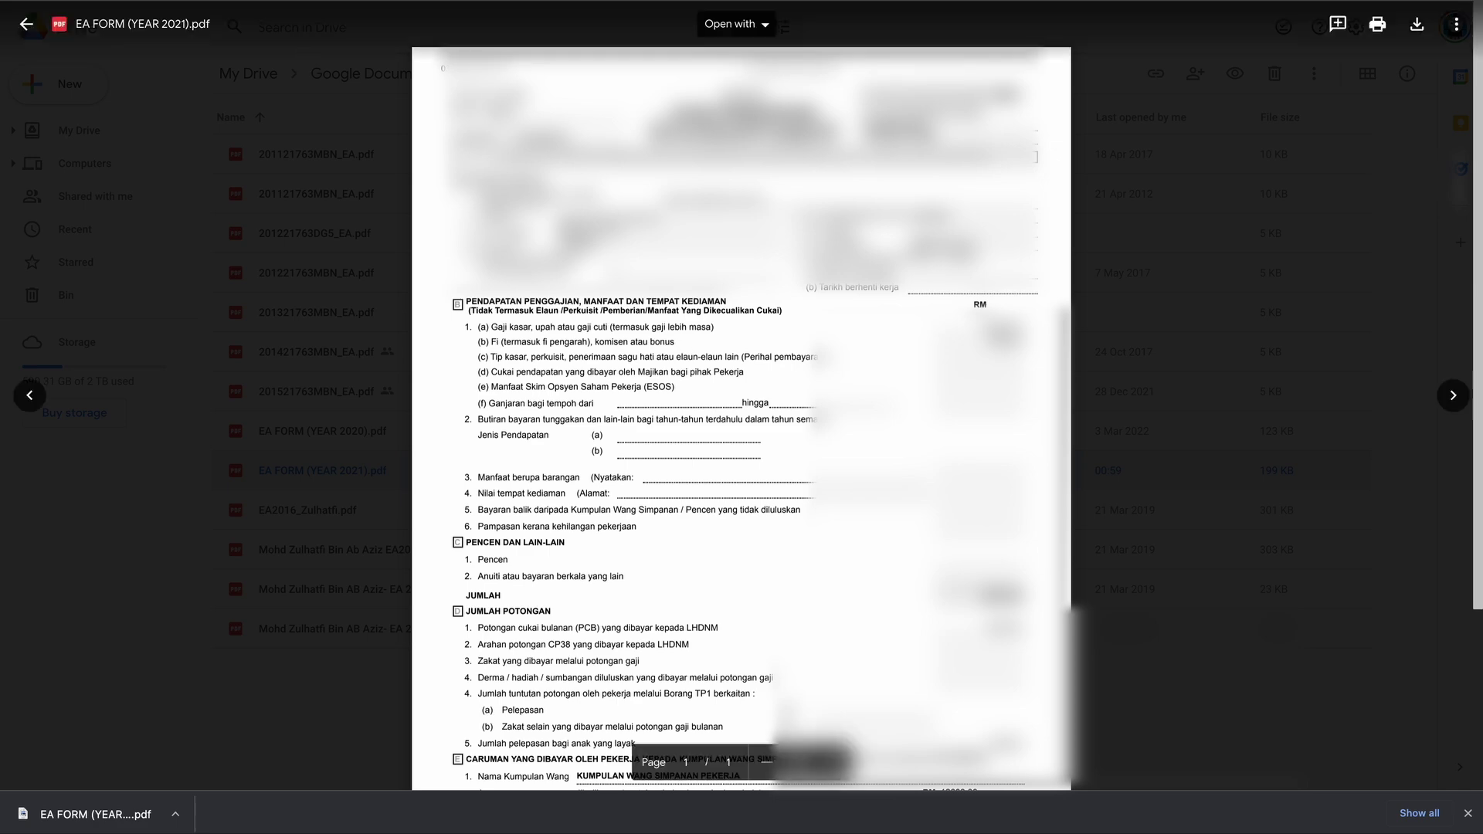
pyautogui.hotkey('ctrl', 'Tab')
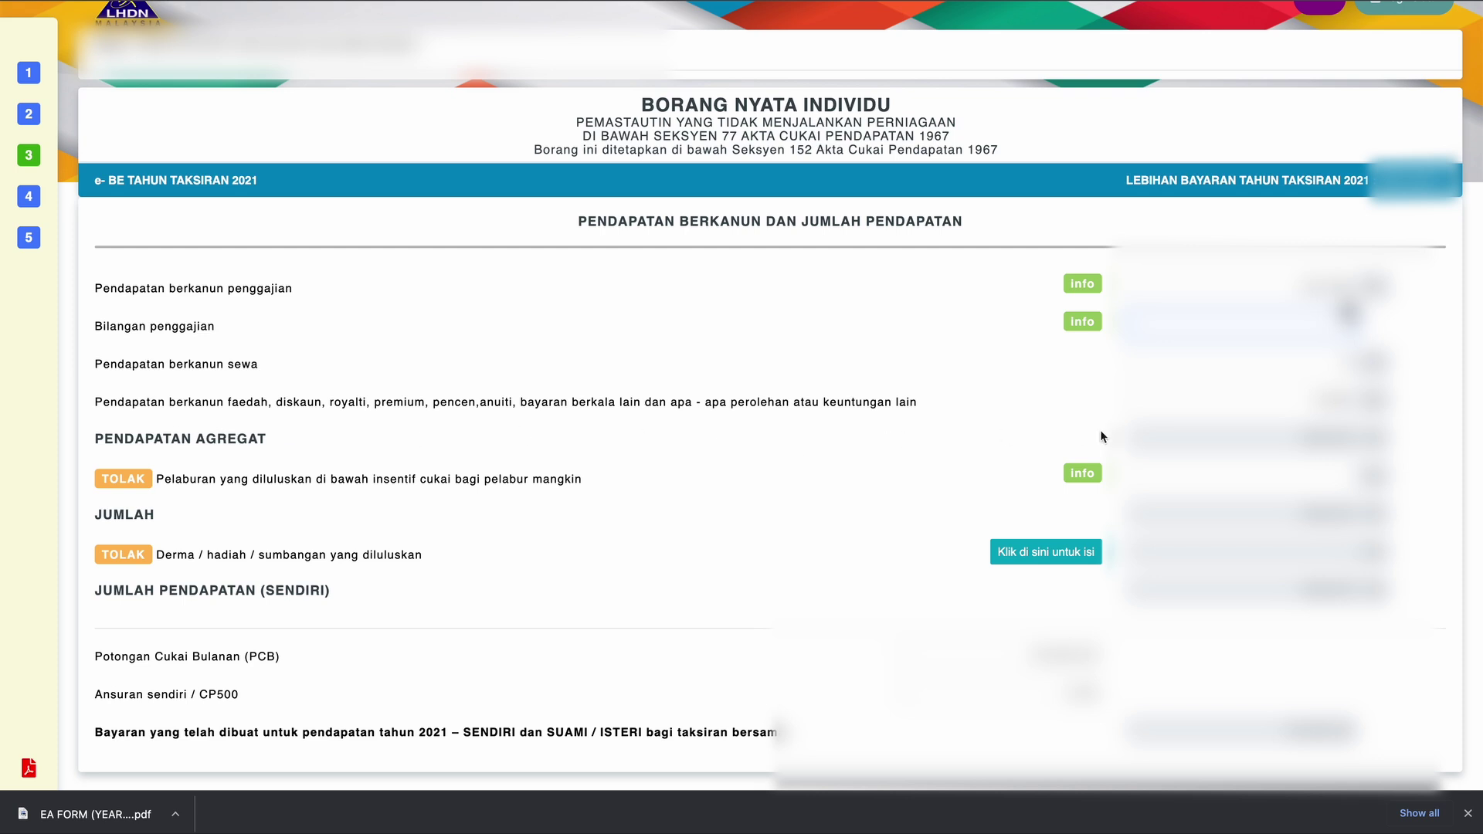
# Select the statutory income field for faedah, diskaun and royalti, review the remaining income entries, and continue to the Pelepasan page.
pyautogui.click(1315, 400)
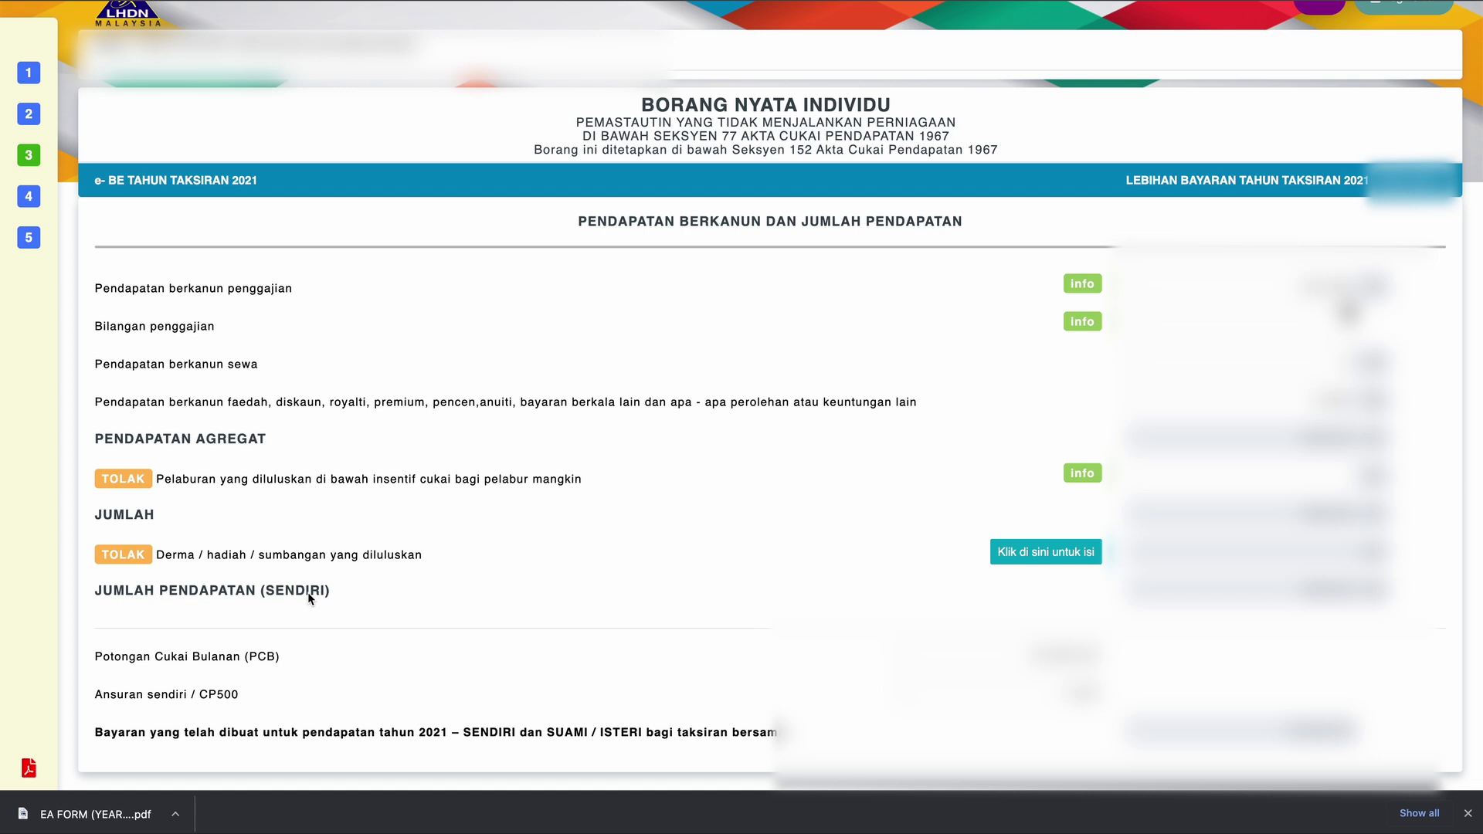
pyautogui.scroll(-1, 308, 597)
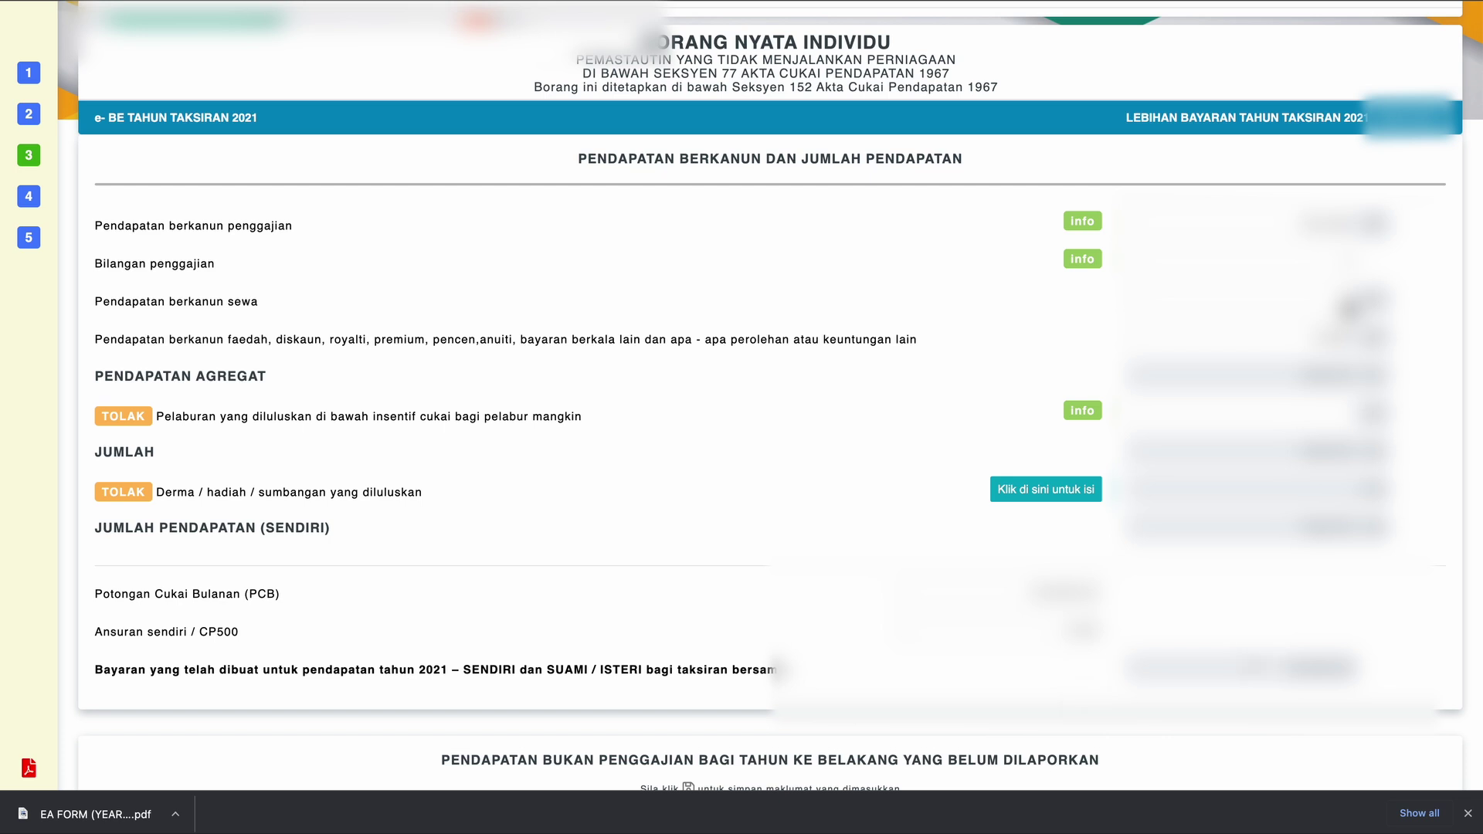
pyautogui.scroll(-4, 1076, 623)
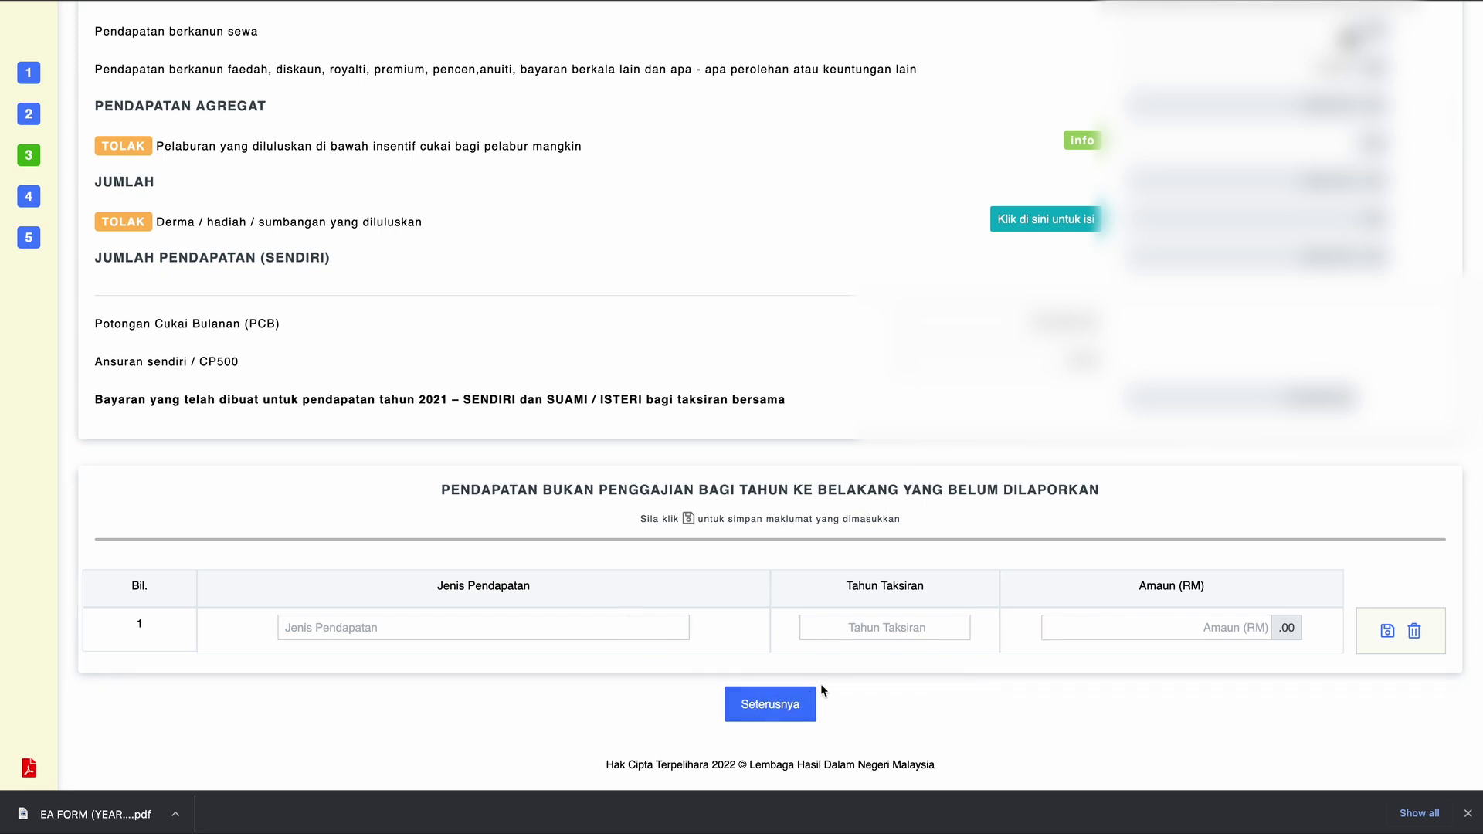
pyautogui.click(779, 718)
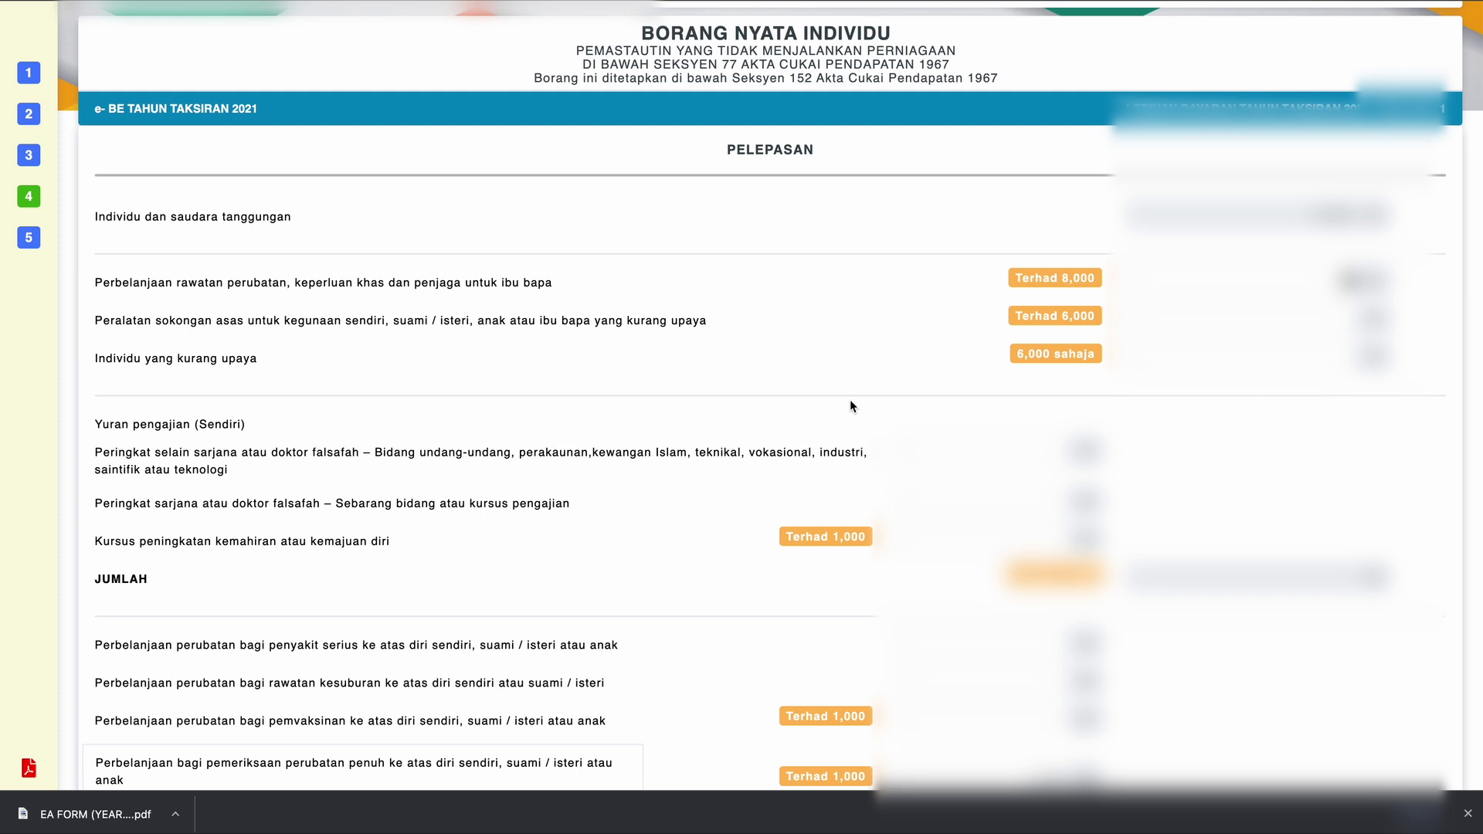
# Review the Pelepasan fields for parents' medical care, disability, own education fees and medical expenses, including their claim limits.
pyautogui.scroll(-1, 850, 402)
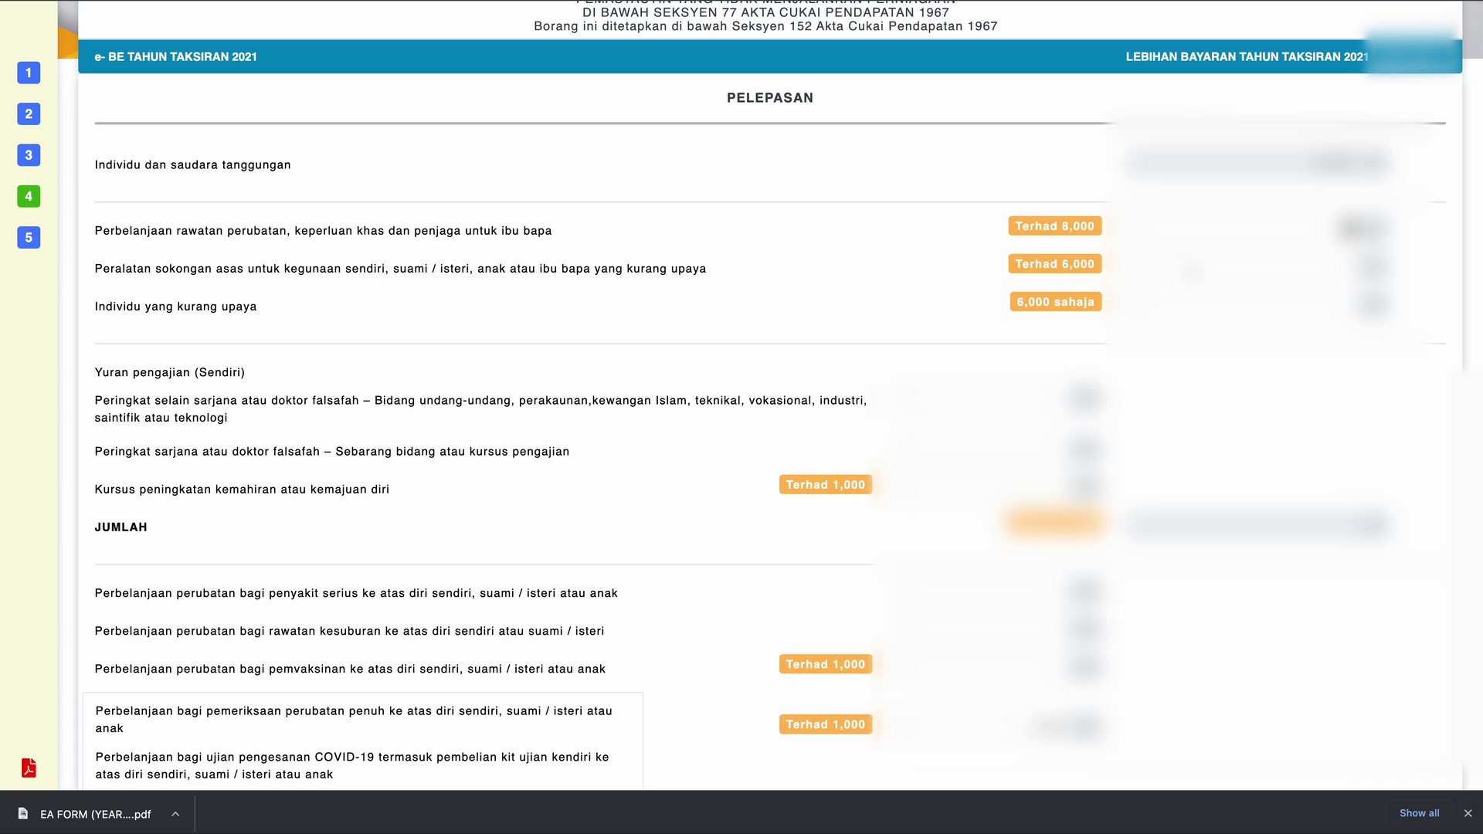
pyautogui.click(1228, 269)
pyautogui.click(1140, 228)
pyautogui.scroll(-1, 833, 448)
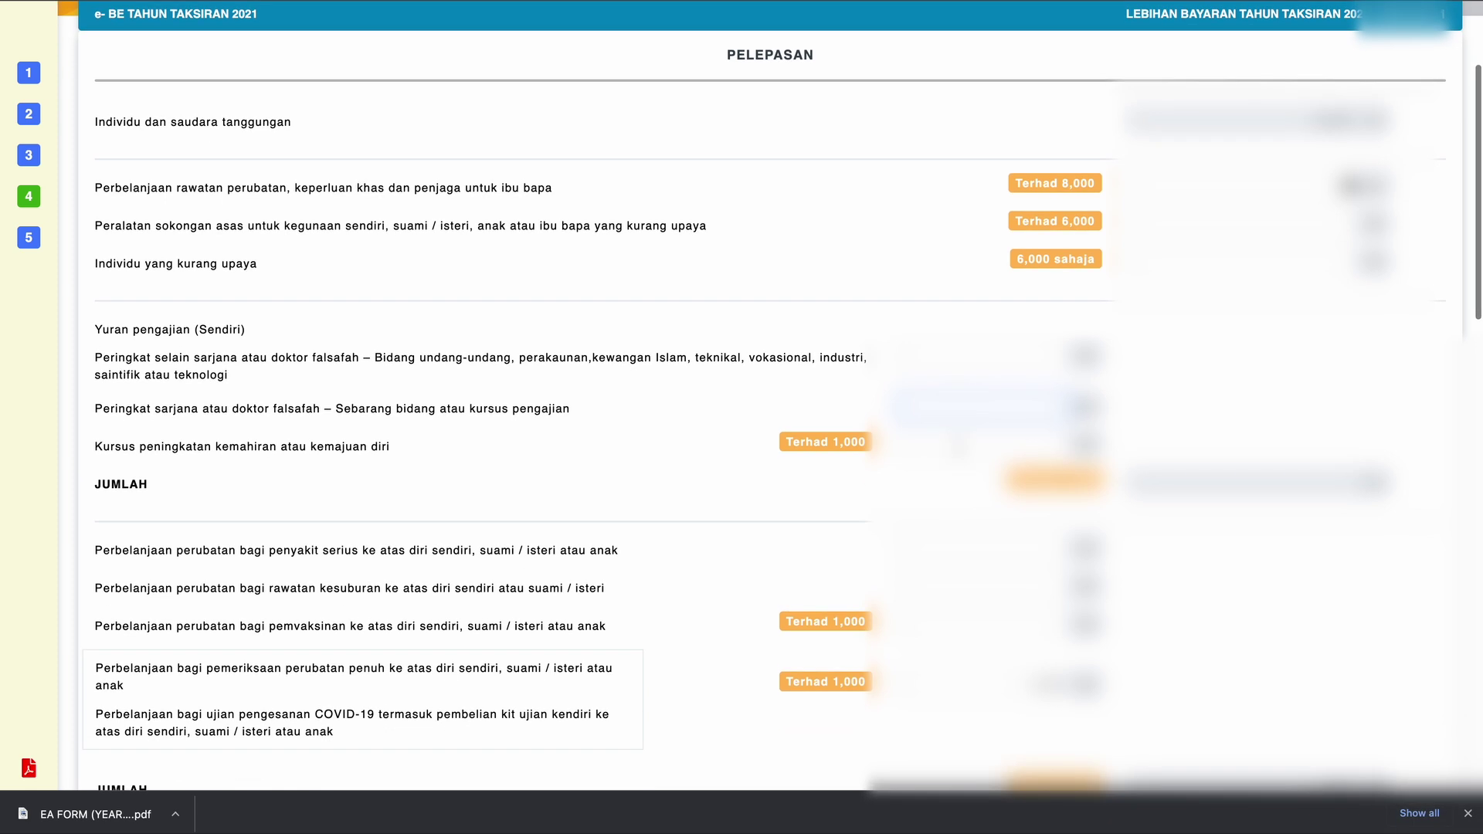
pyautogui.scroll(-1, 401, 438)
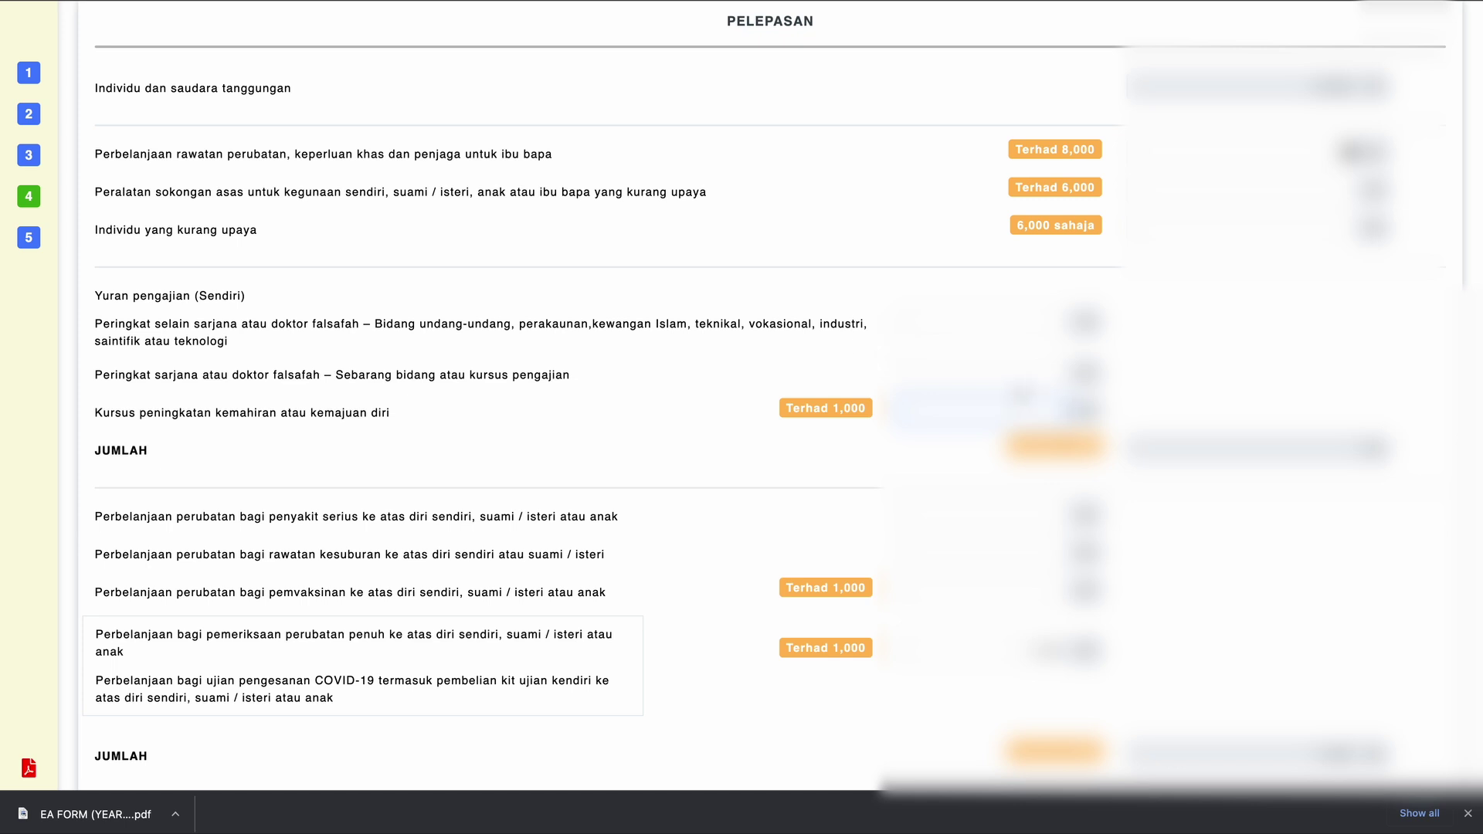
pyautogui.scroll(-3, 924, 467)
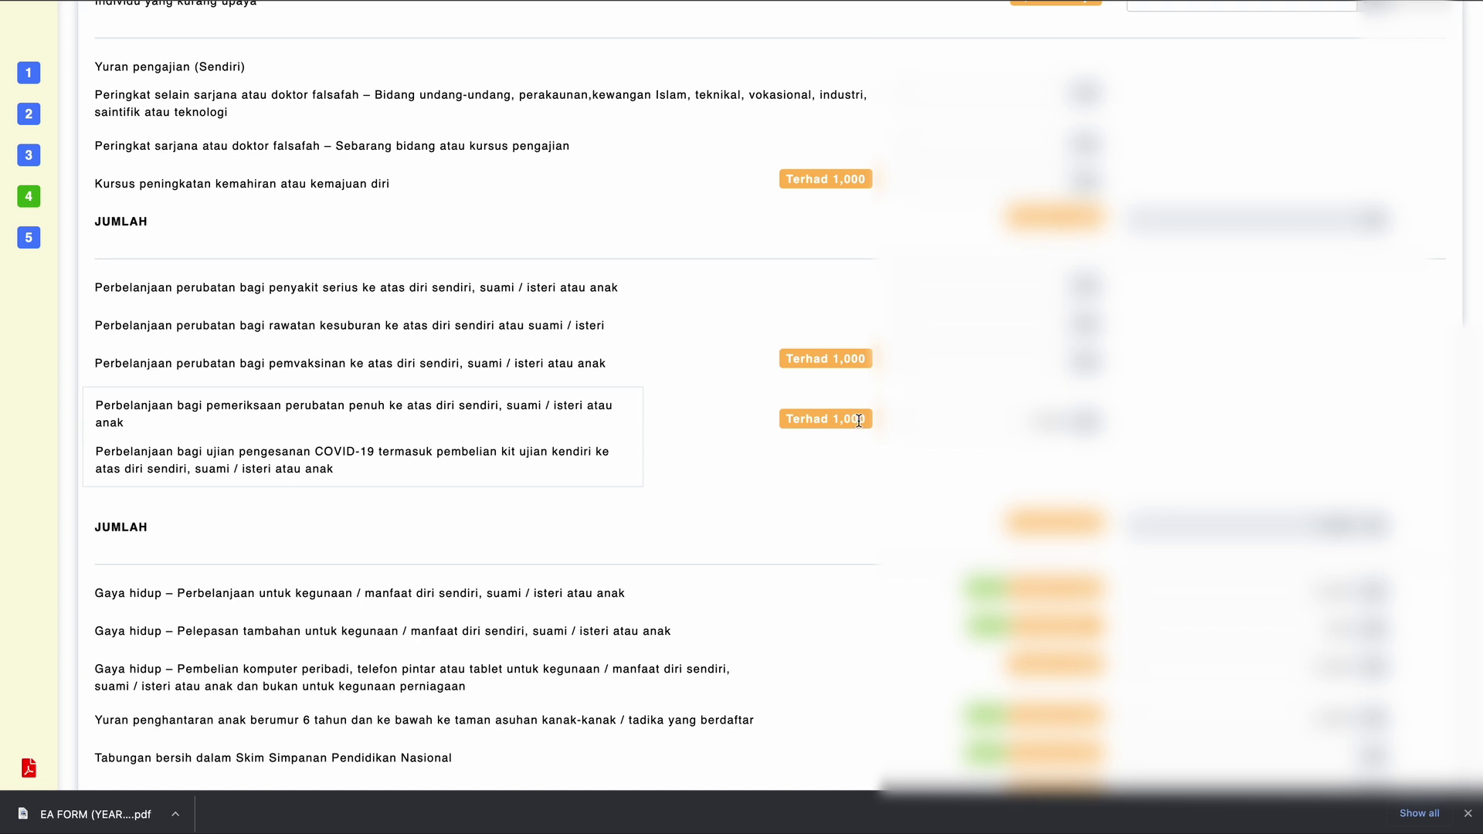
pyautogui.scroll(-2, 859, 421)
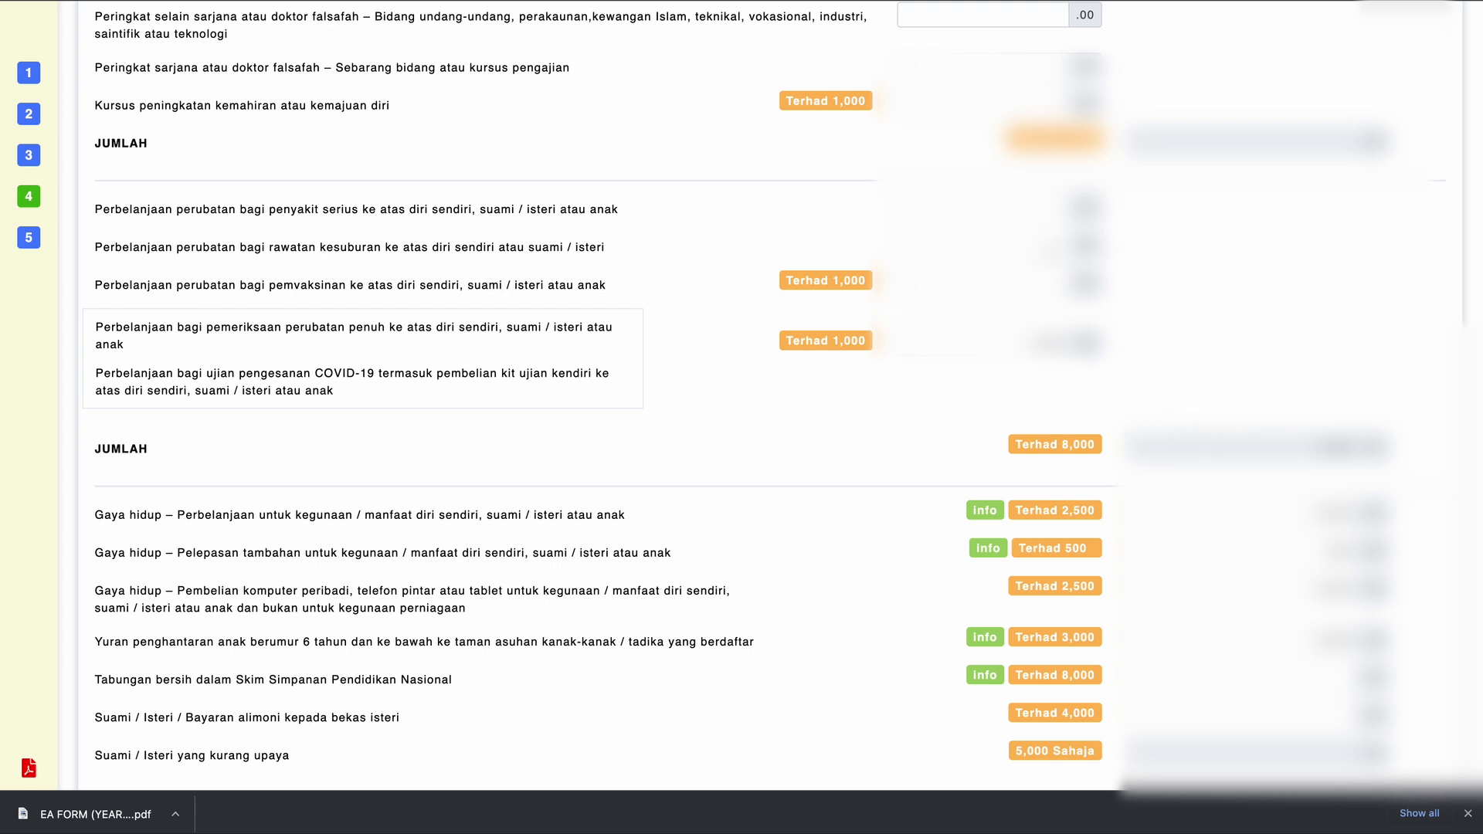
# Read the eligibility notes for the Gaya hidup, taska / tadika fees and Skim Simpanan Pendidikan Nasional reliefs.
pyautogui.scroll(-3, 979, 378)
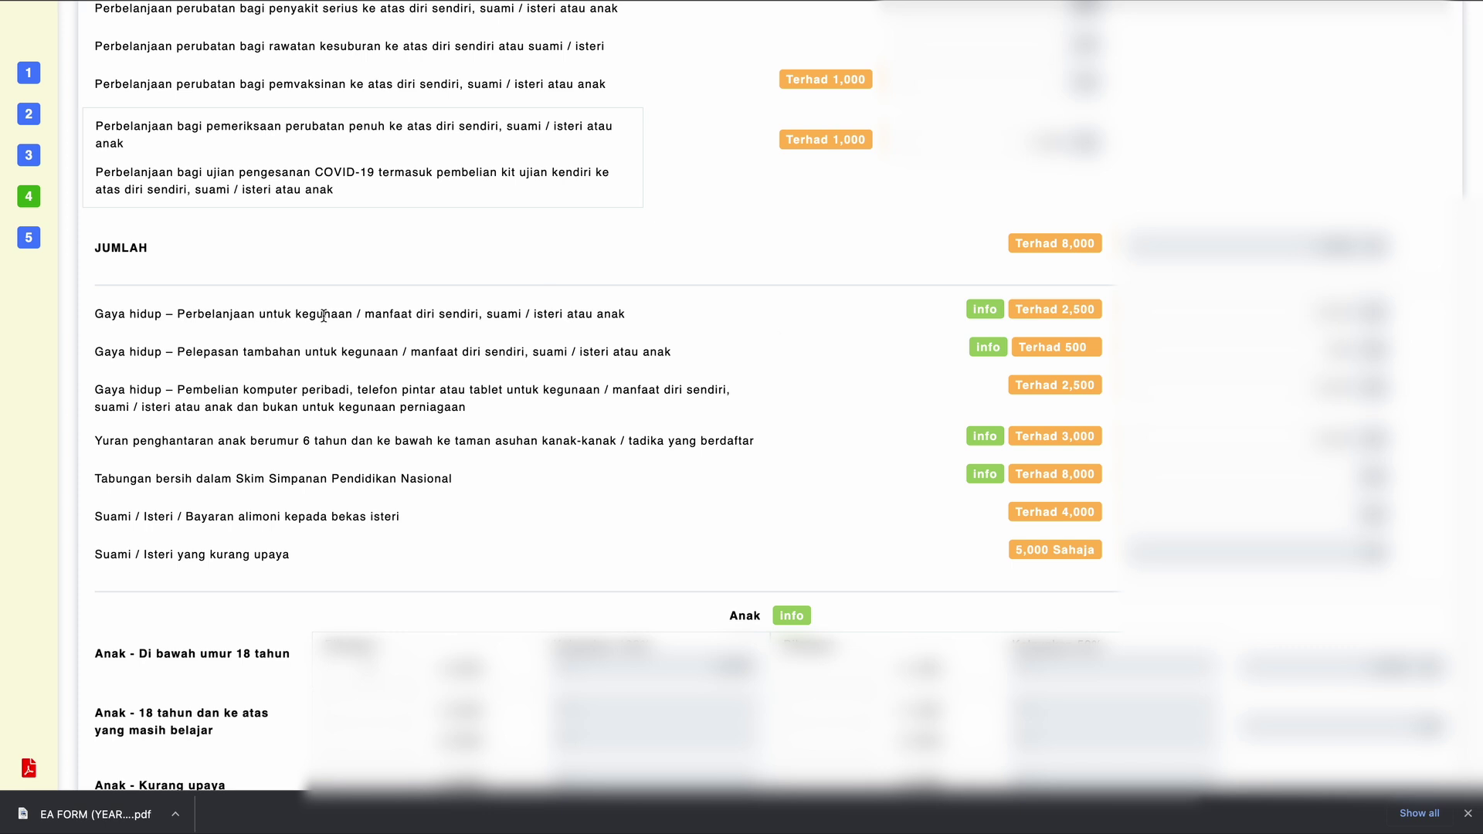
pyautogui.moveTo(982, 306)
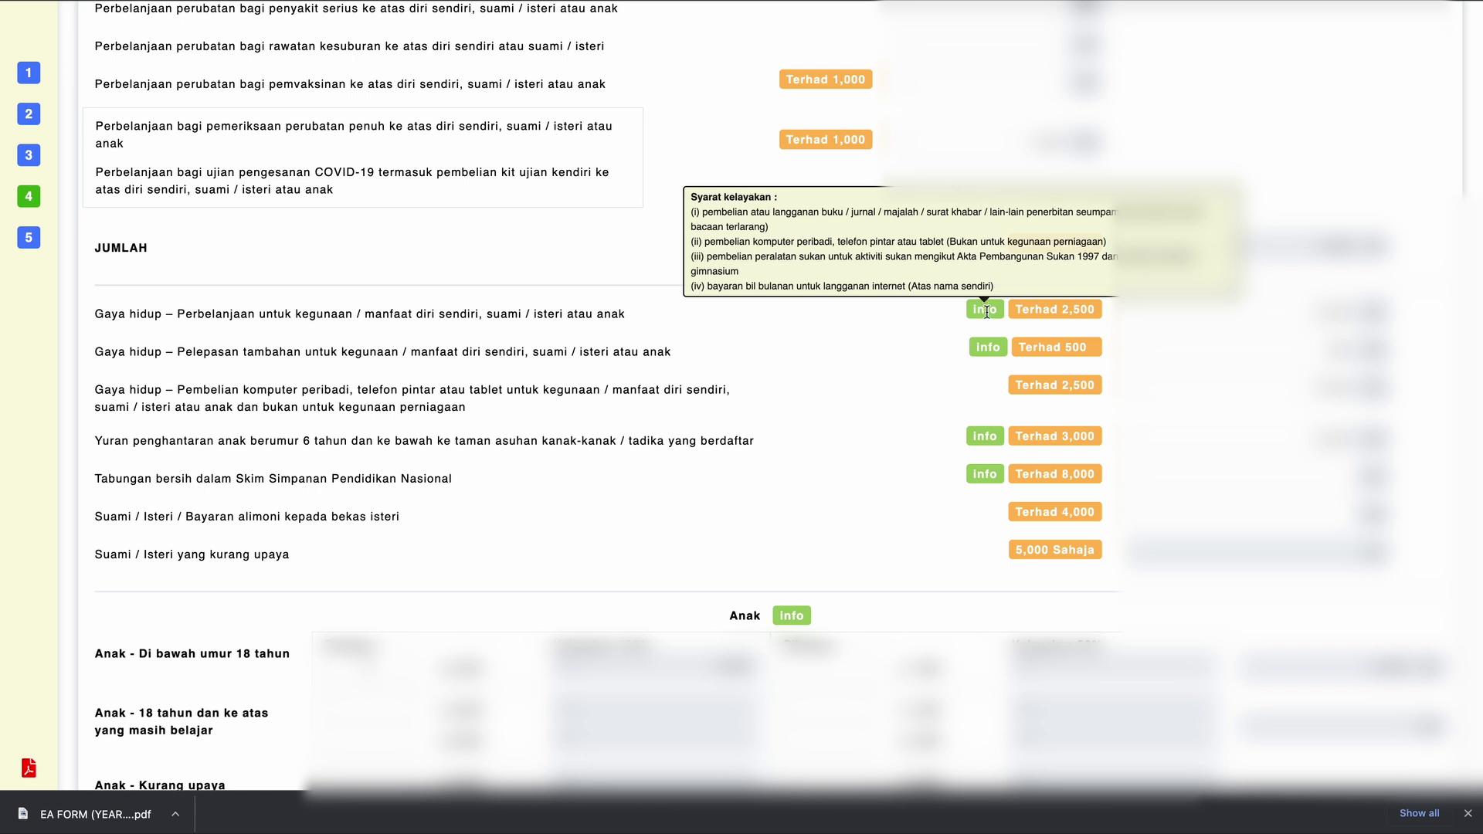
pyautogui.moveTo(993, 345)
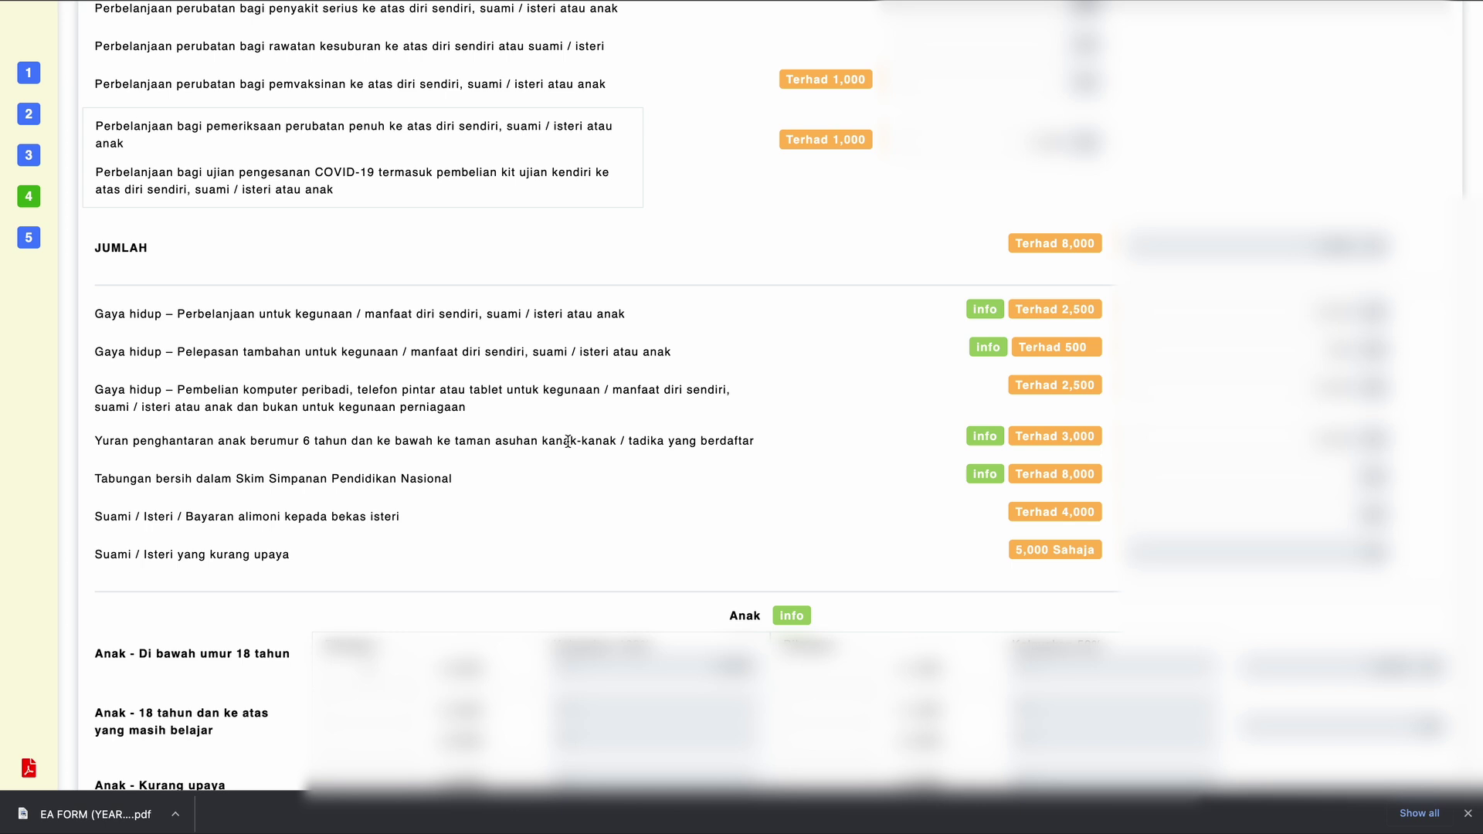
pyautogui.moveTo(985, 438)
pyautogui.moveTo(1002, 478)
# Read the information note for the Anak relief and select the Bilangan field for children under 18 with Kelayakan 100%.
pyautogui.scroll(-2, 1209, 533)
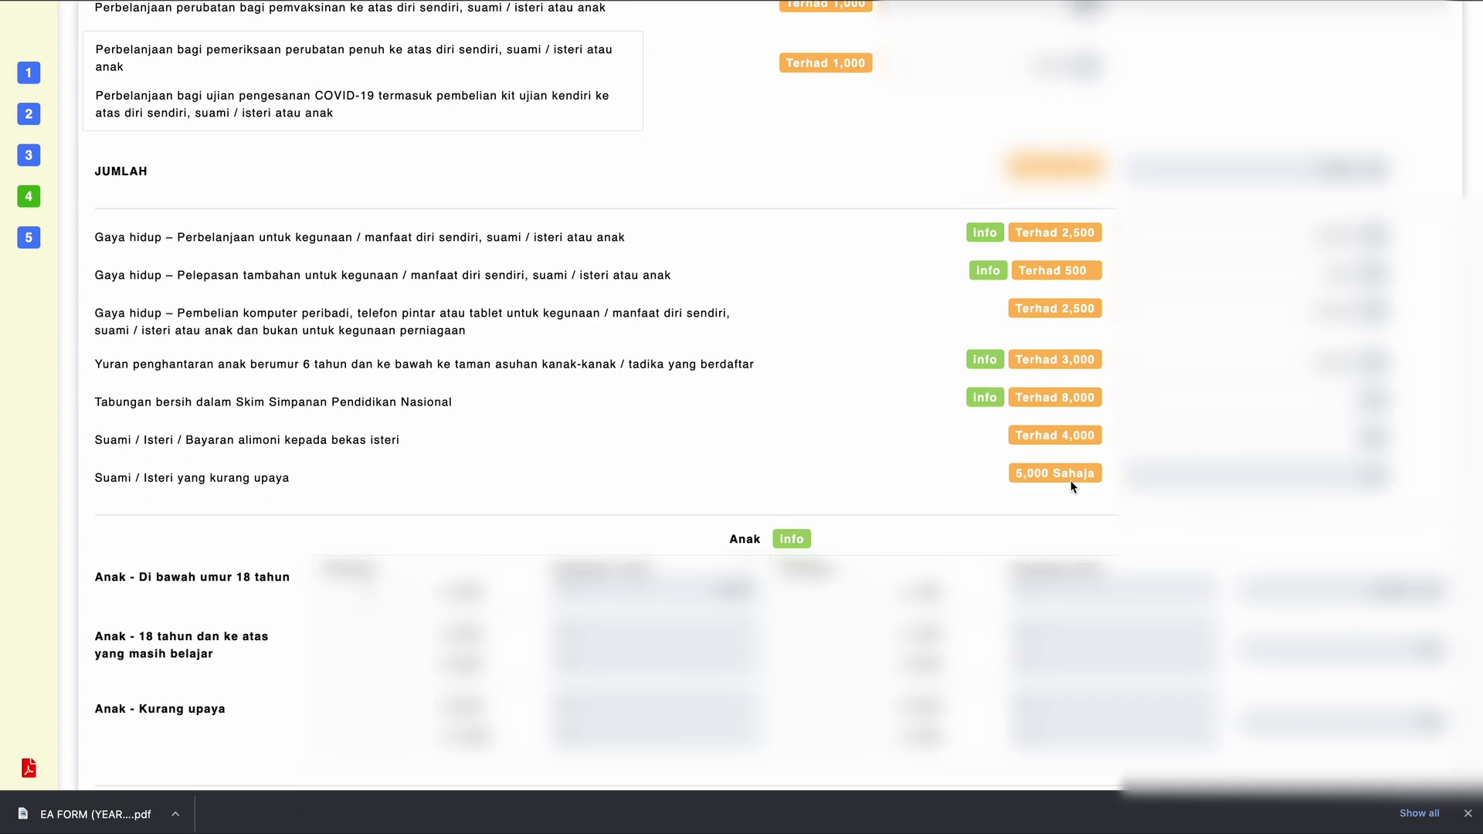
pyautogui.scroll(-2, 1069, 479)
pyautogui.scroll(-3, 625, 451)
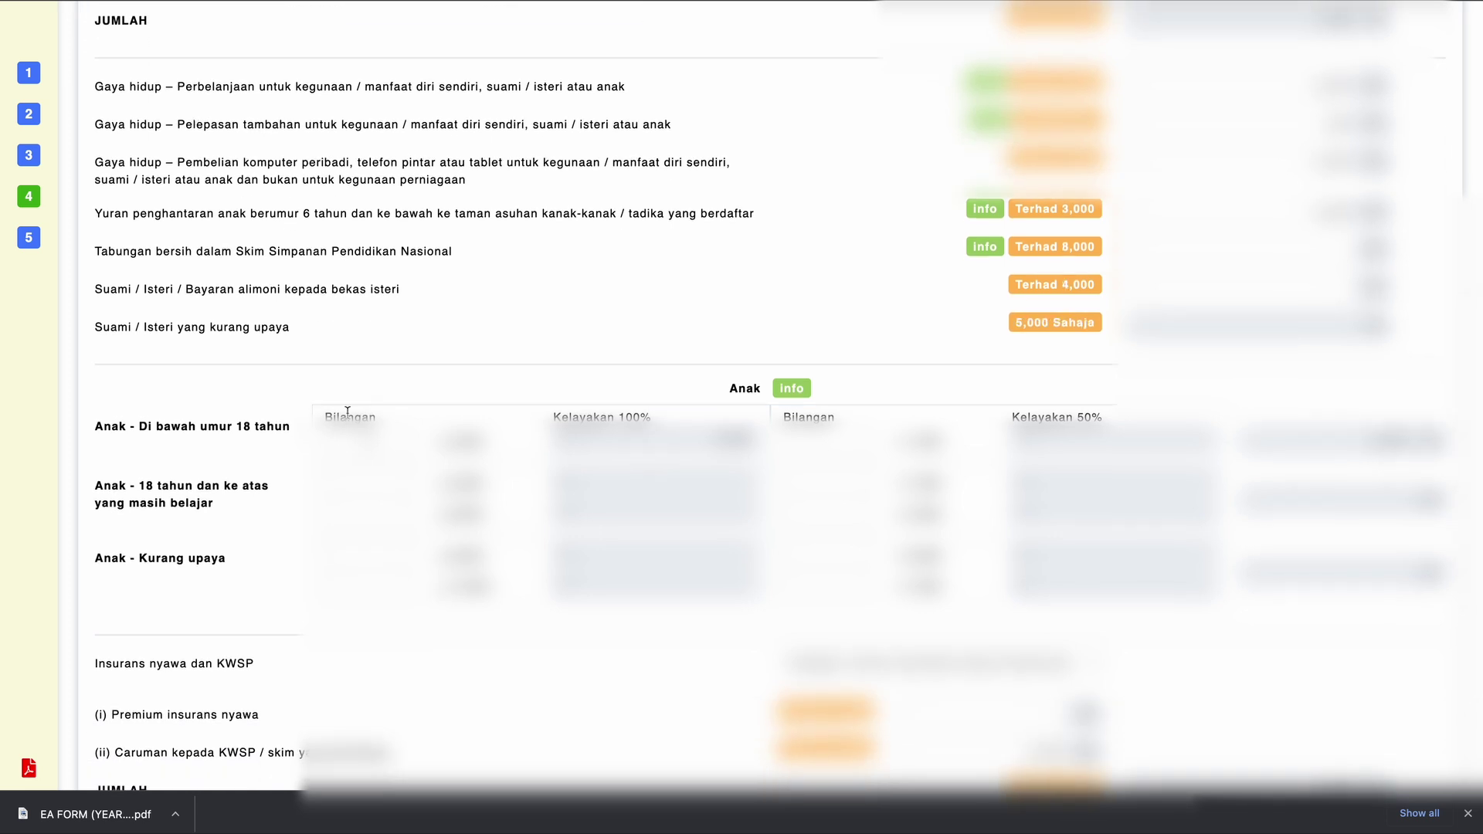
pyautogui.scroll(-5, 724, 185)
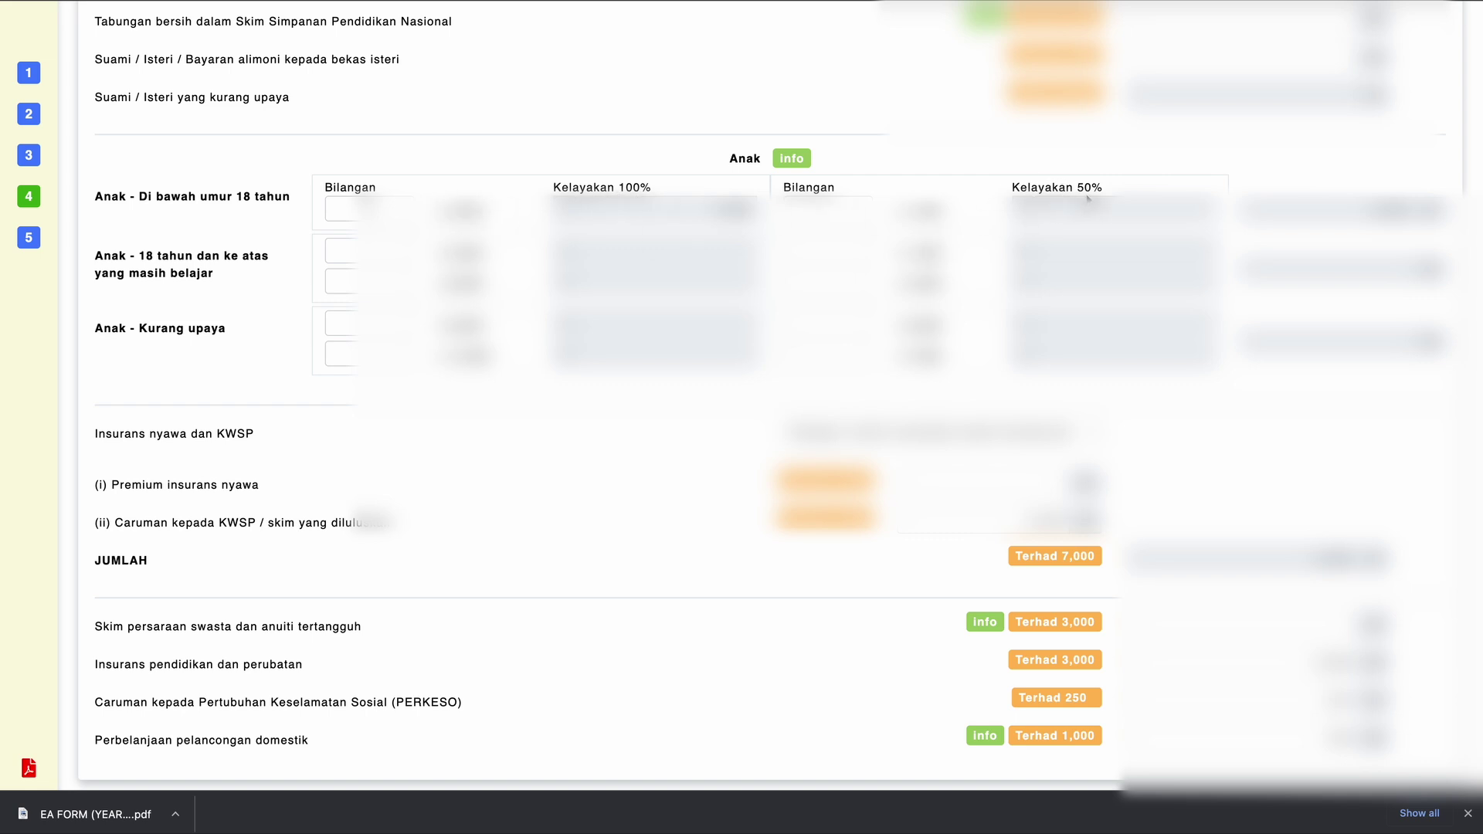
pyautogui.moveTo(789, 160)
pyautogui.click(782, 160)
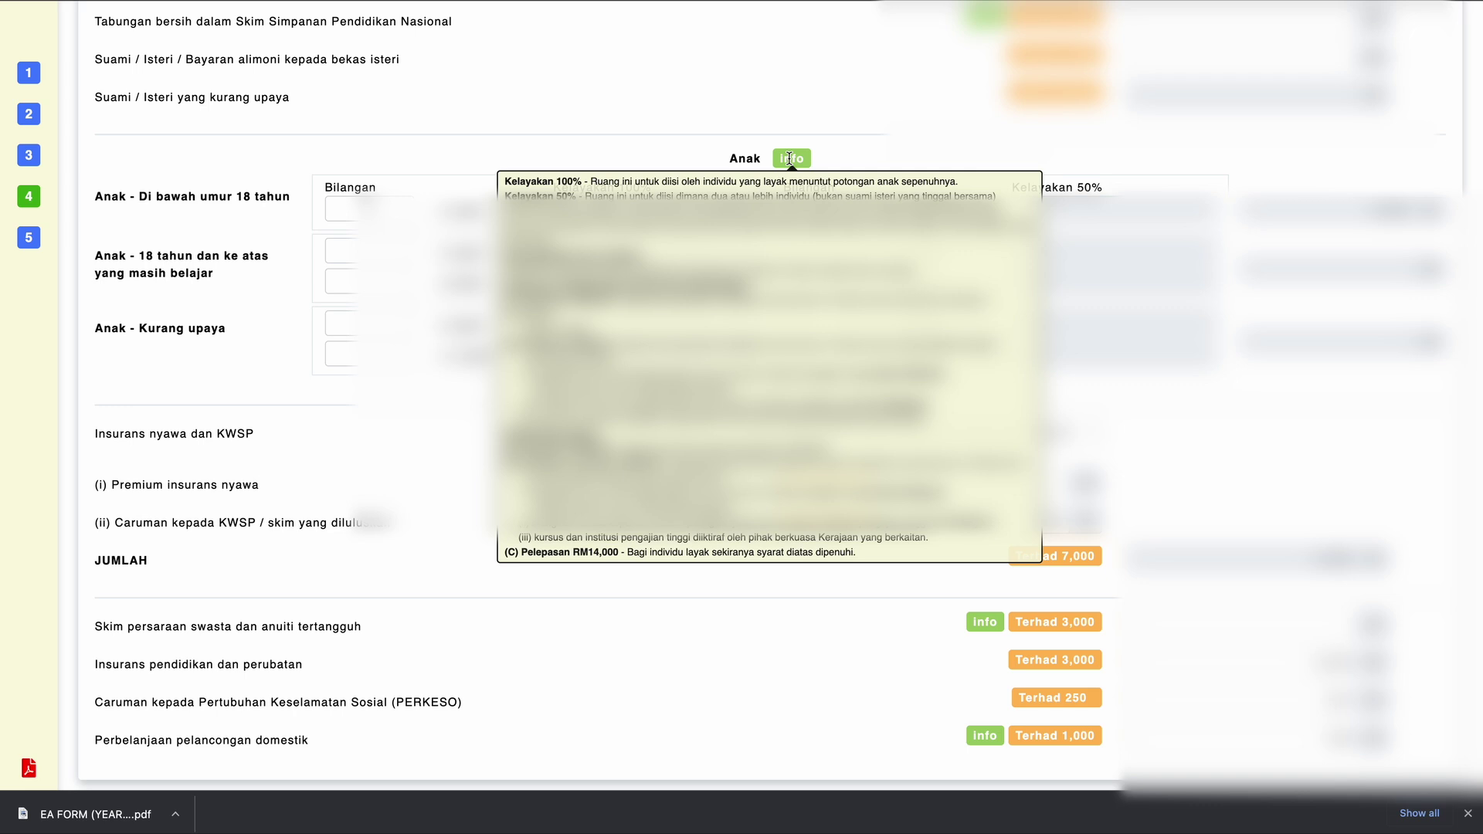
pyautogui.click(340, 209)
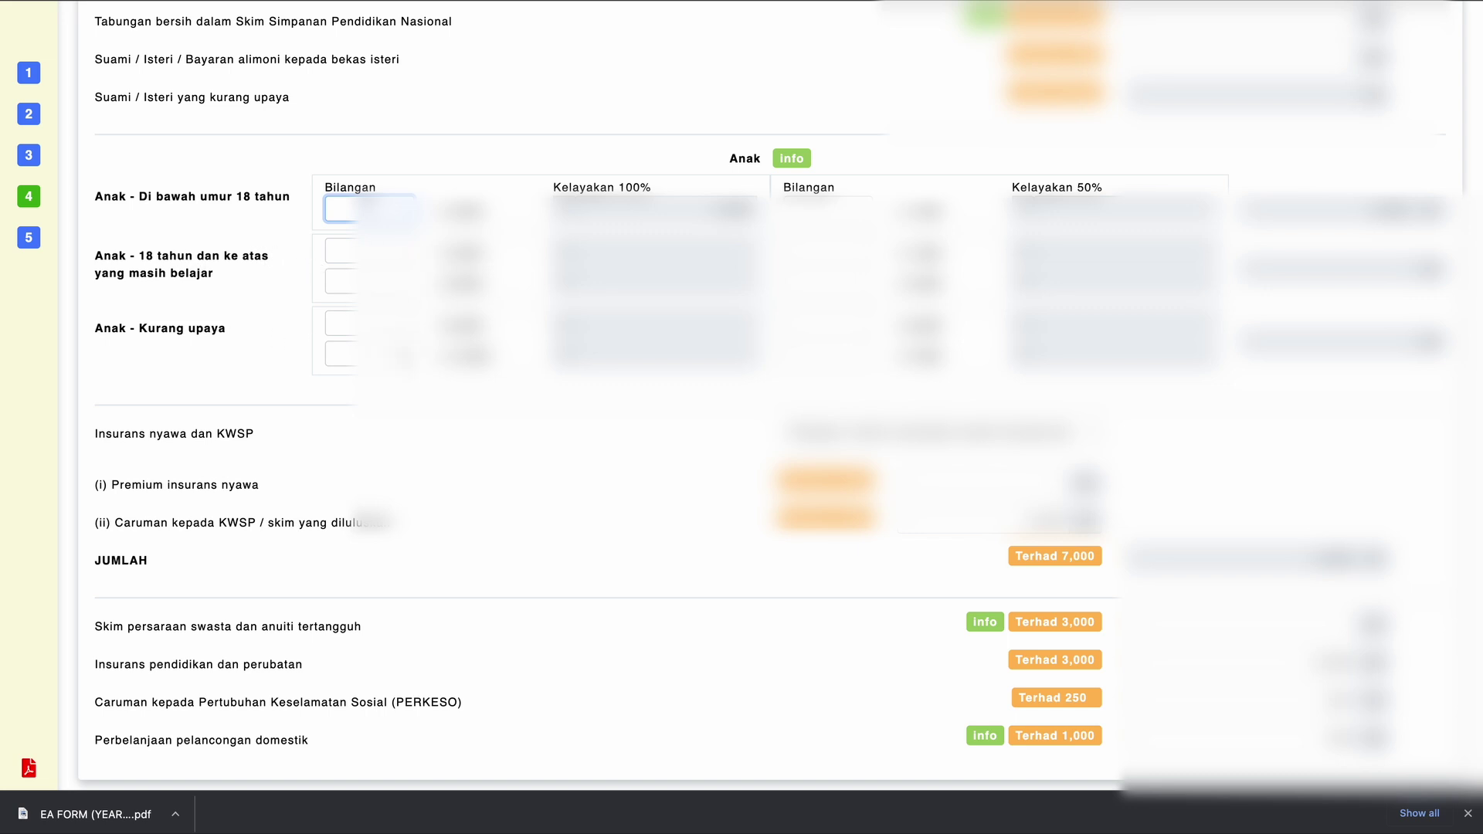
# Look at the available category options for the Insurans nyawa dan KWSP relief, leaving the selection as it is.
pyautogui.scroll(-1, 609, 381)
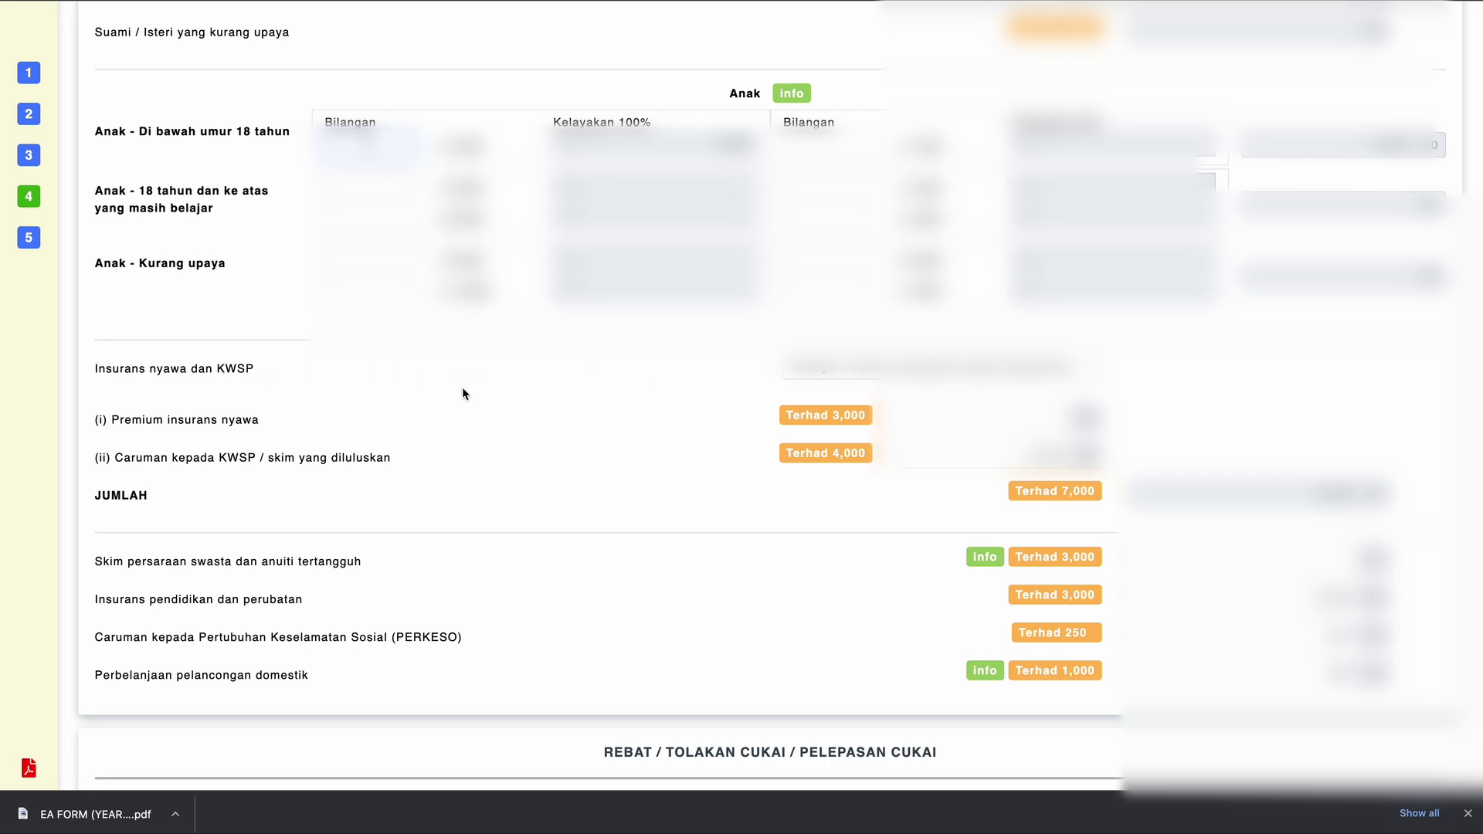
pyautogui.click(859, 379)
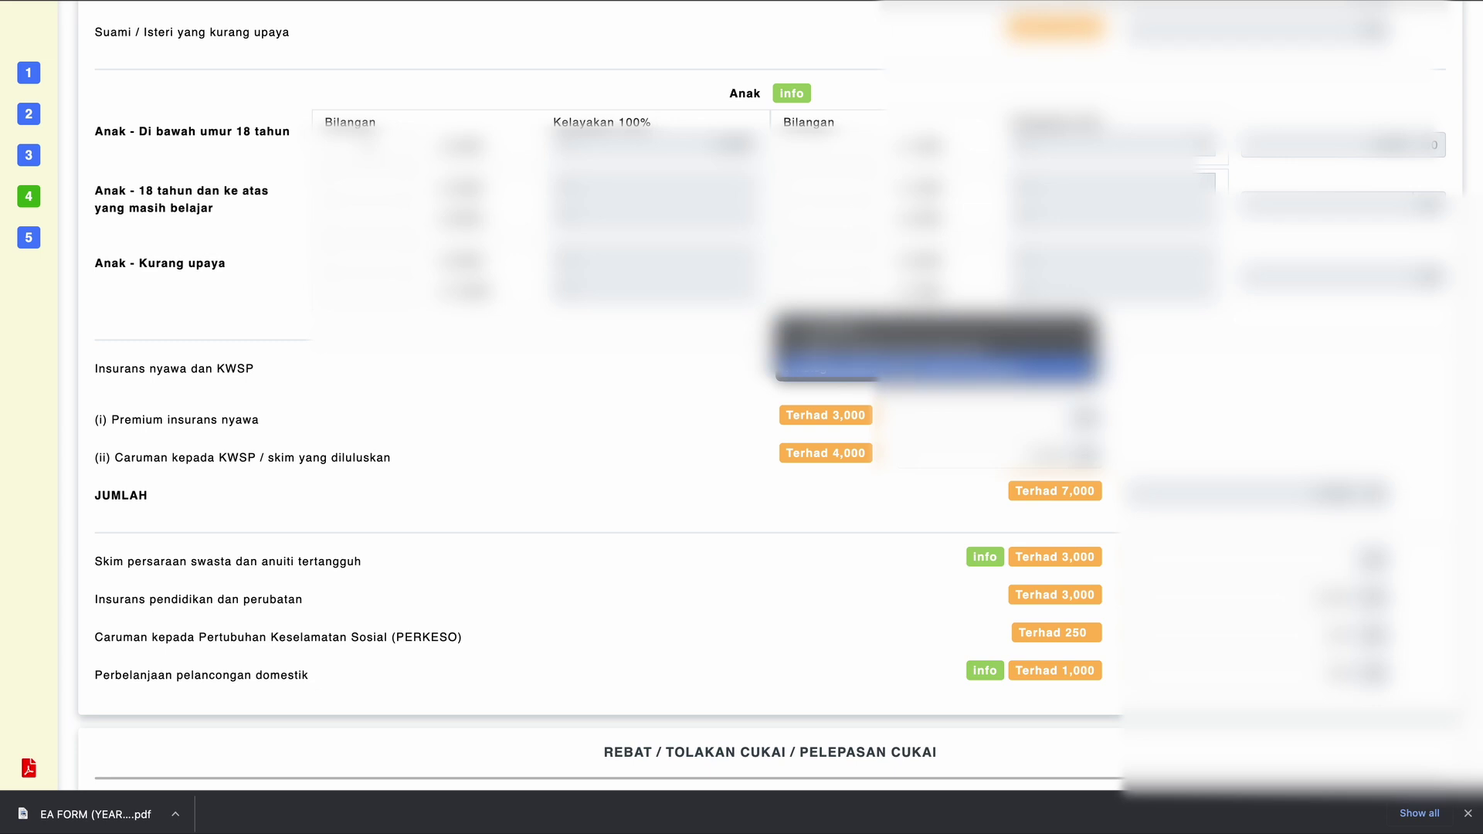
pyautogui.click(644, 395)
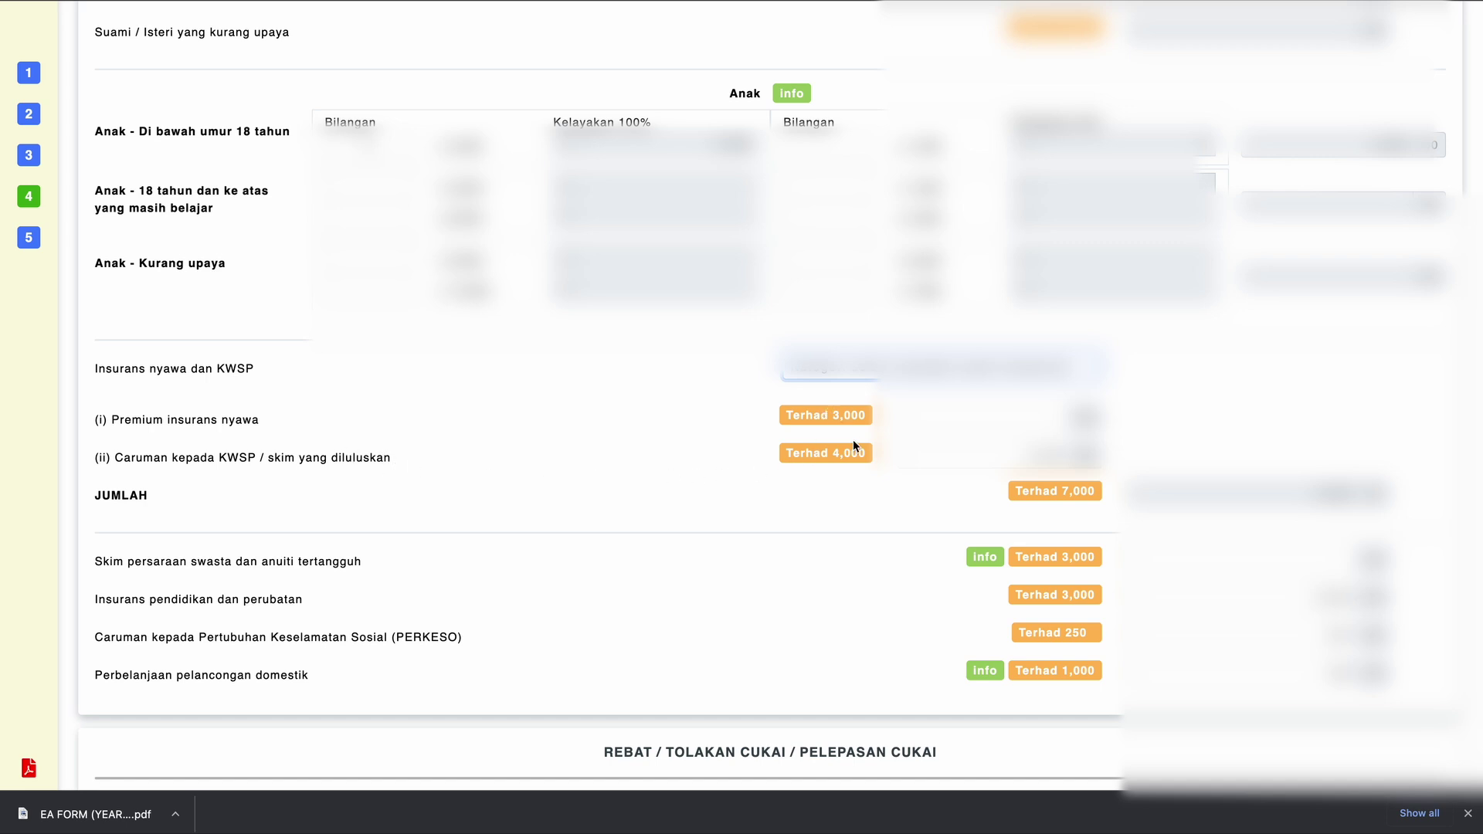
# Check the PERKESO contribution on the 2021 EA form in Google Drive against the Caruman kepada PERKESO relief on the e-BE form.
pyautogui.scroll(-3, 862, 464)
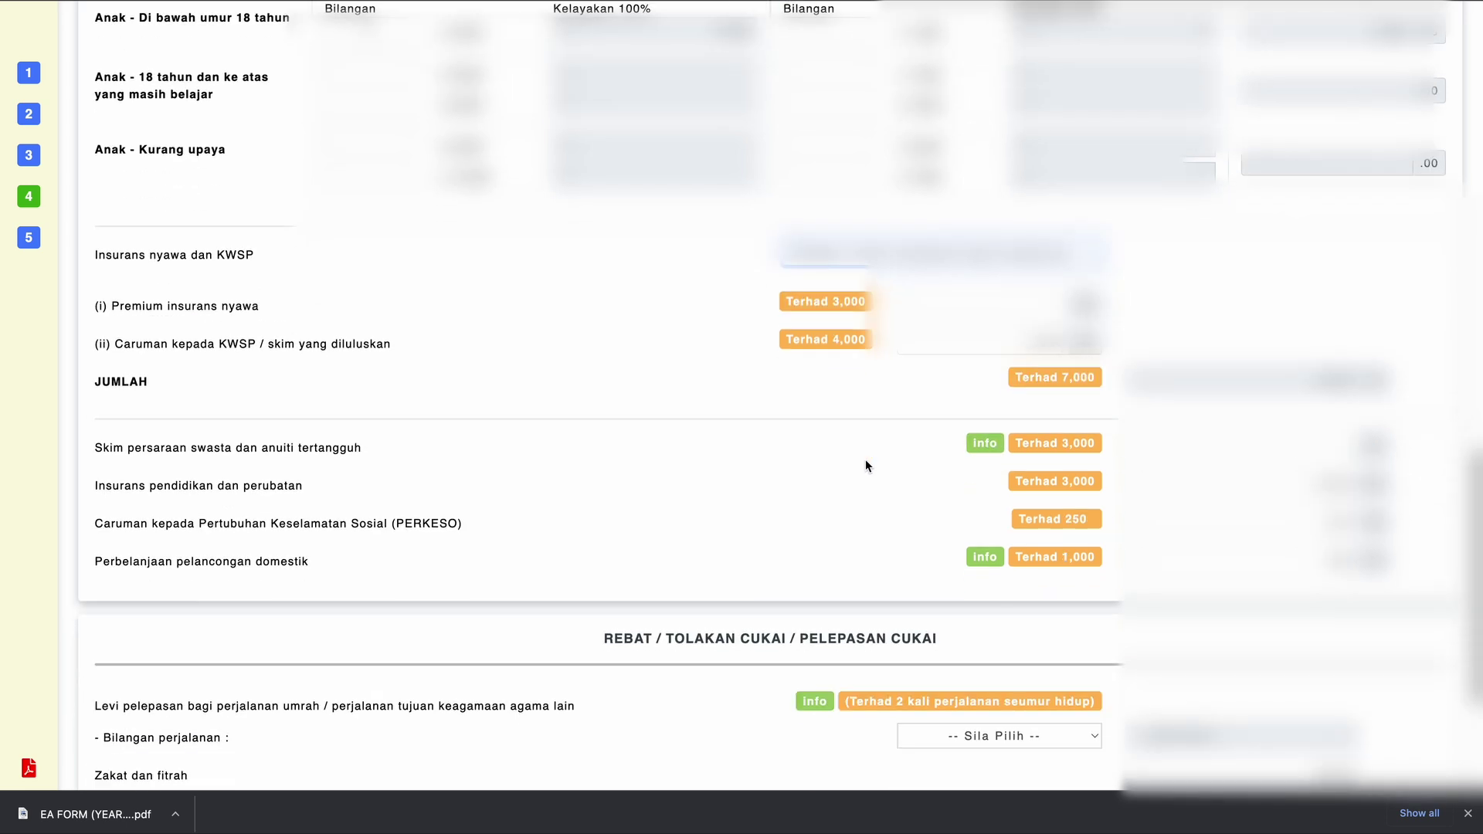
pyautogui.scroll(-1, 340, 454)
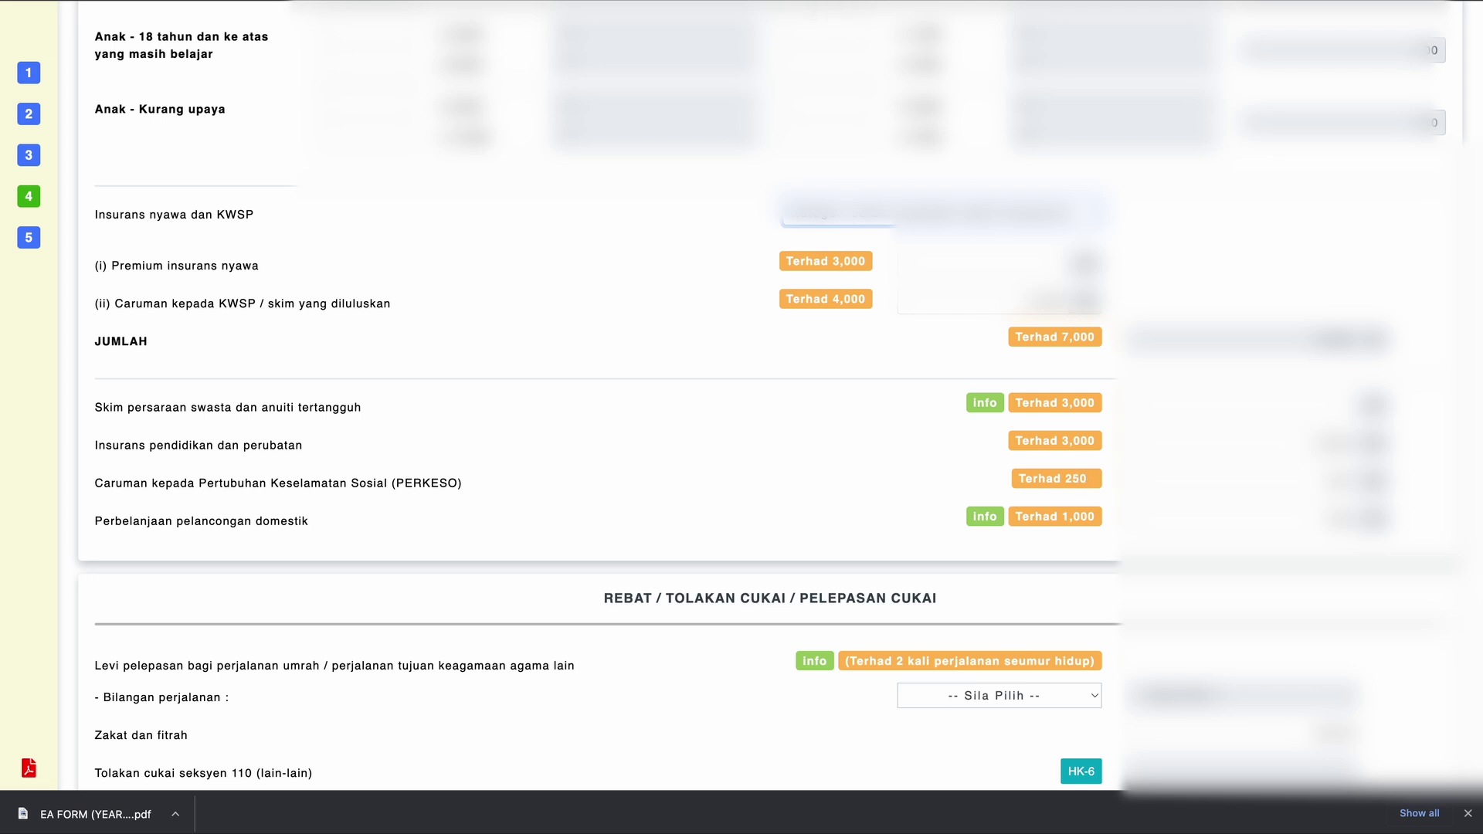
pyautogui.hotkey('ctrl', 'Tab')
pyautogui.scroll(-5, 768, 410)
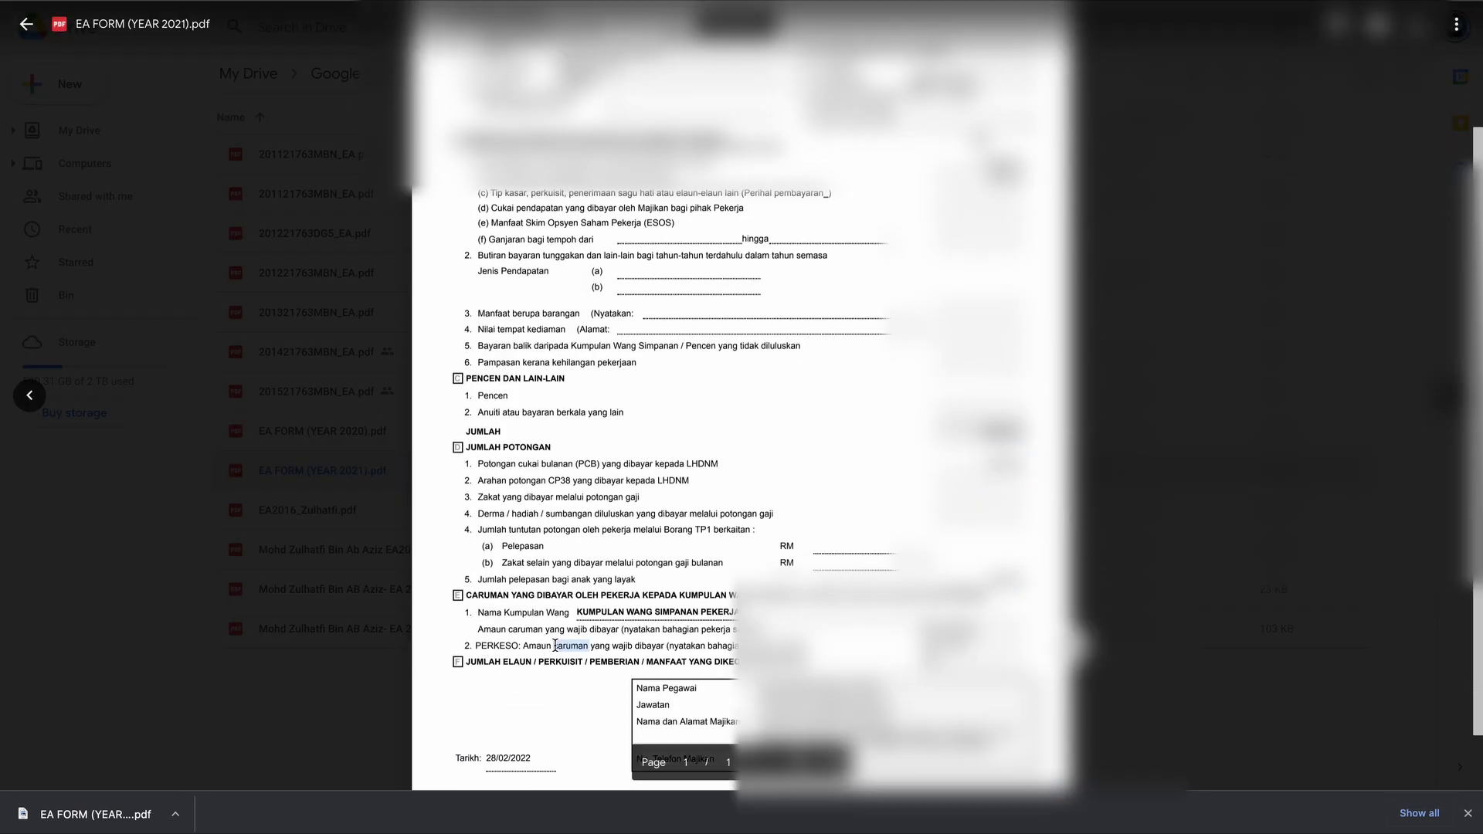
pyautogui.hotkey('ctrl', 'shift', 'Tab')
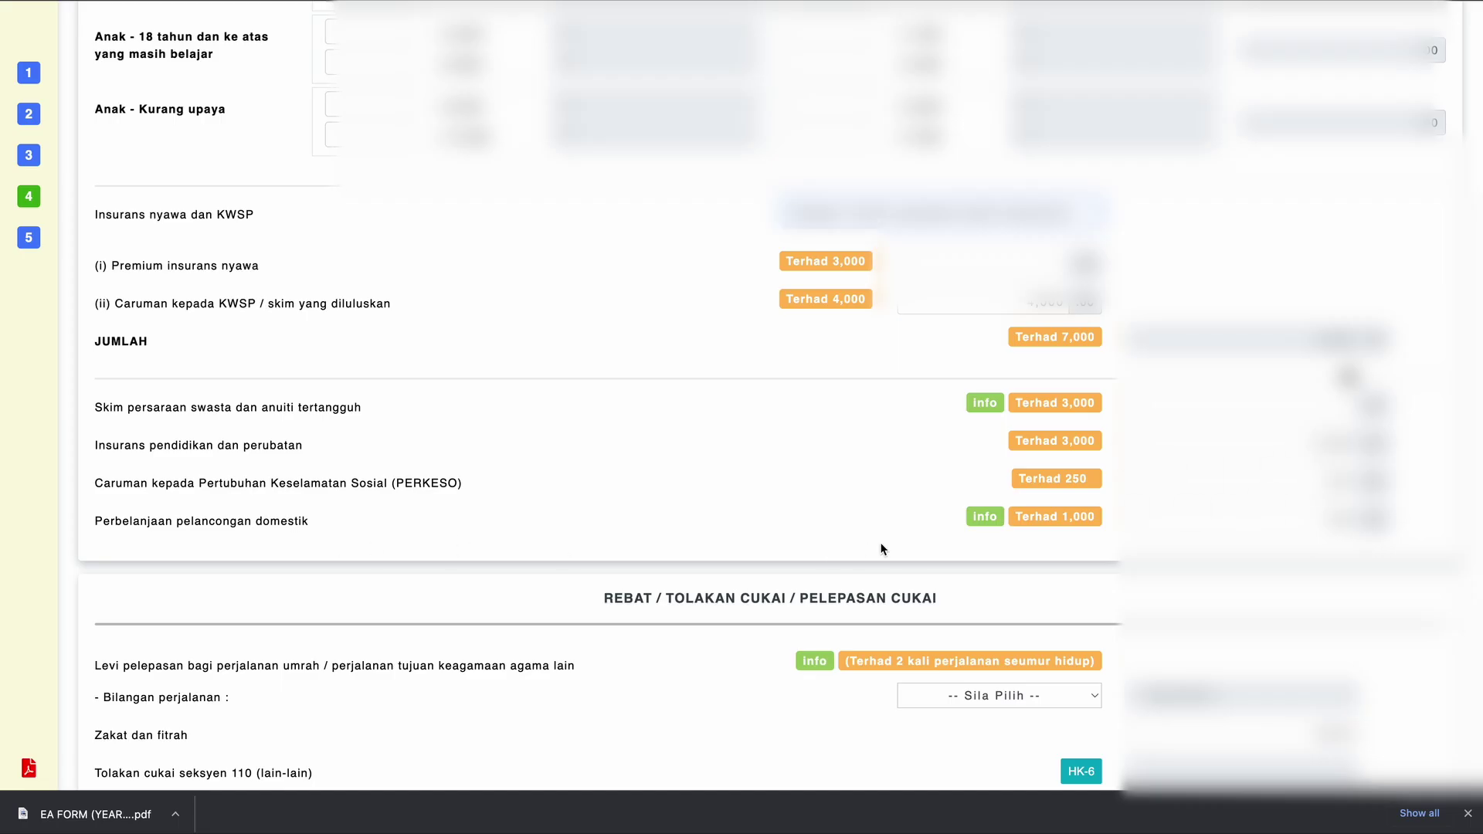
# Review the Perbelanjaan pelancongan domestik relief and the tax rebate entries, and continue to the Rumusan page.
pyautogui.moveTo(984, 518)
pyautogui.scroll(-3, 410, 459)
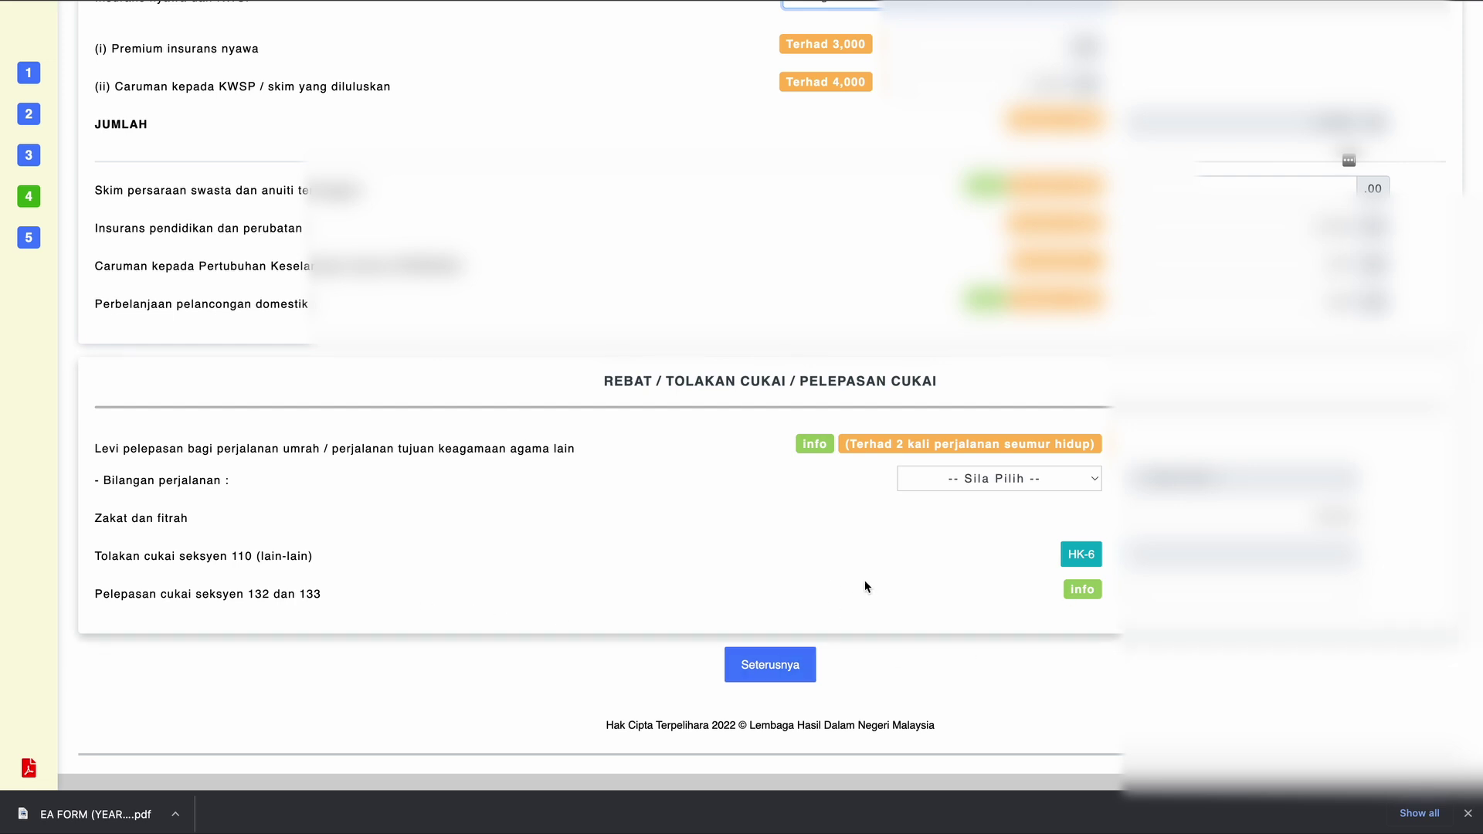
pyautogui.click(777, 671)
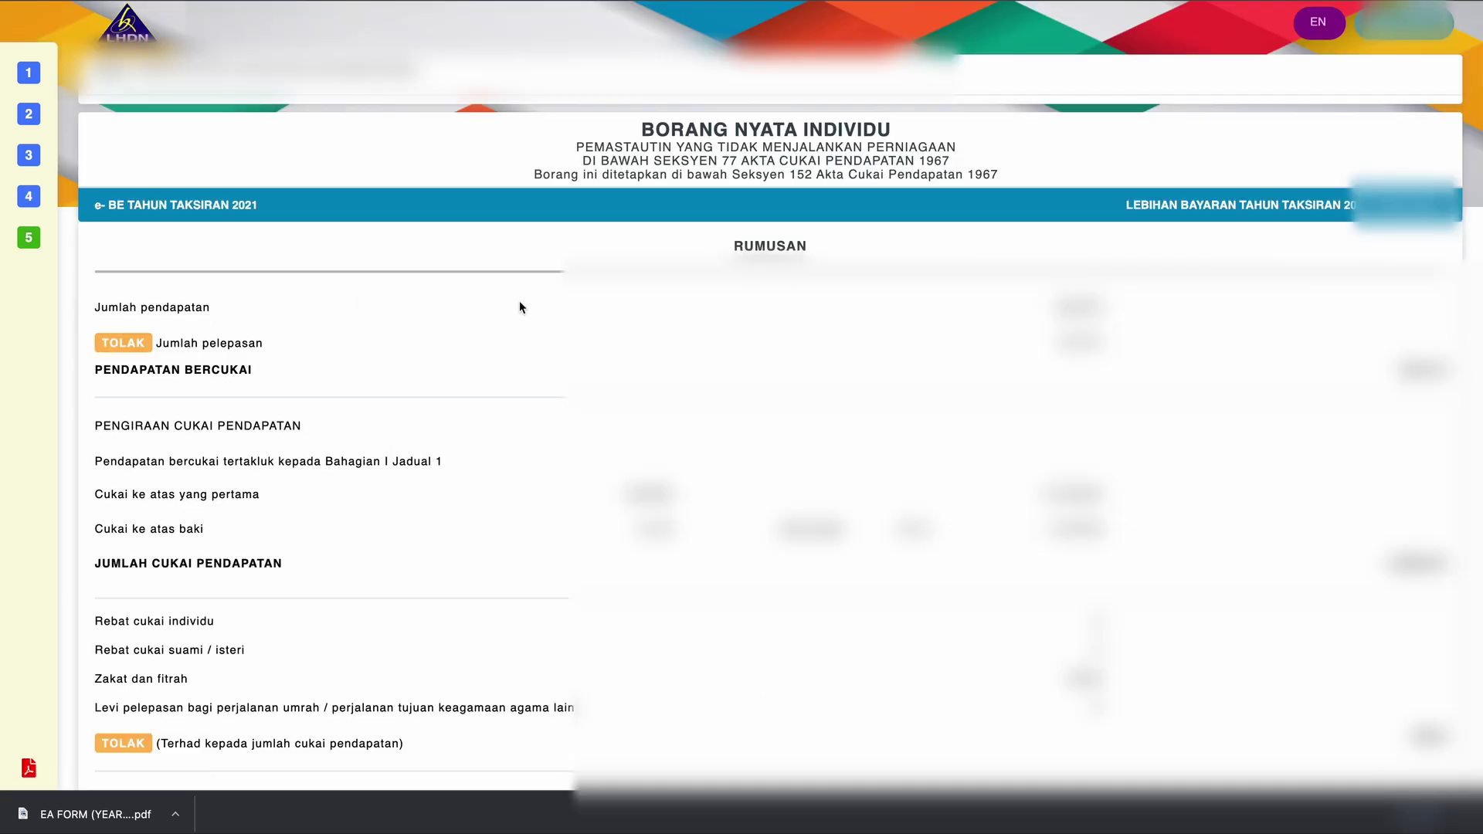
# Review the tax calculation and Lebihan Bayaran Tahun Taksiran 2021 in Rumusan, and continue to the Akuan page.
pyautogui.scroll(-3, 565, 312)
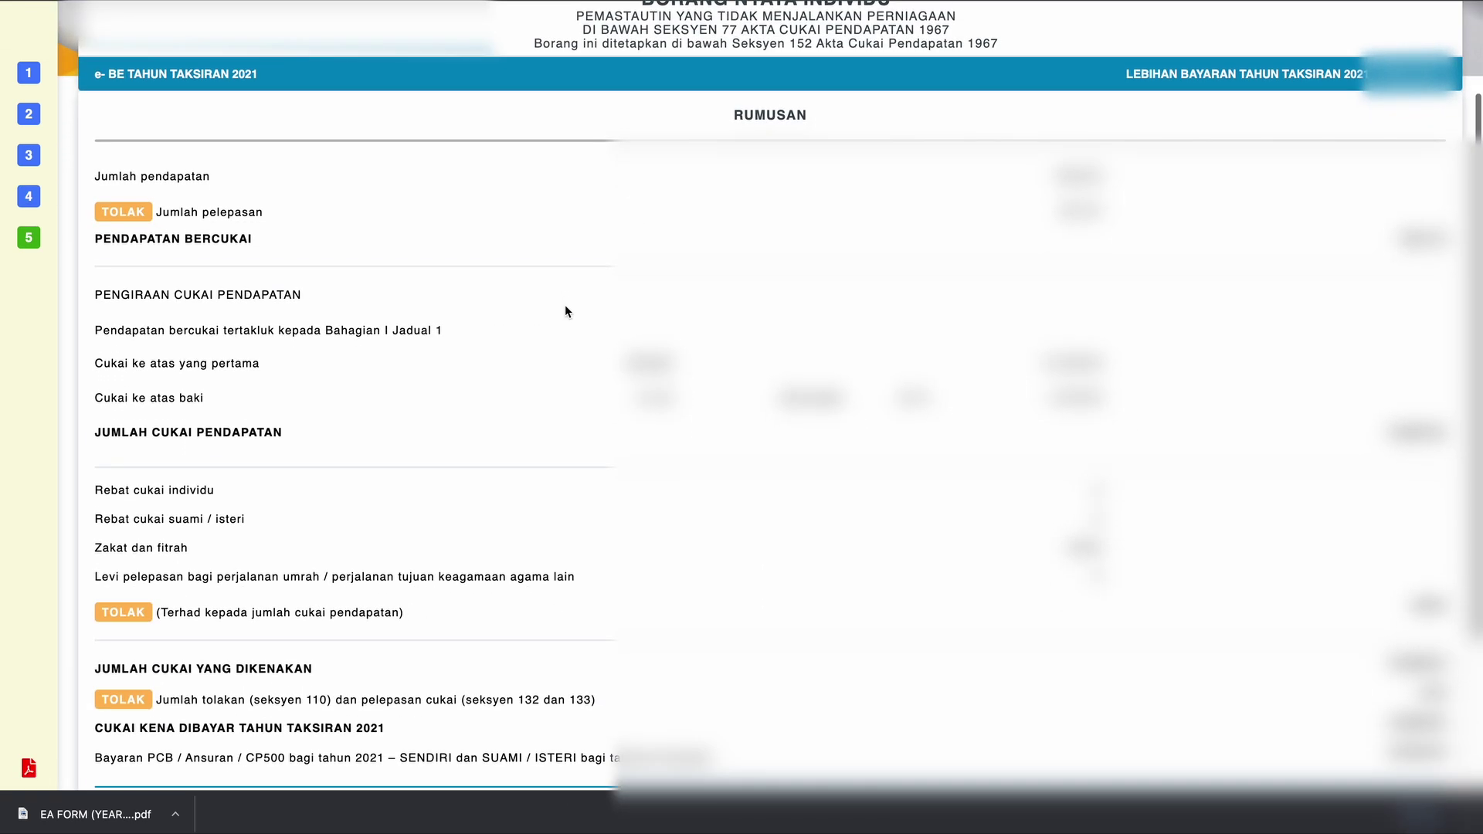
pyautogui.scroll(-2, 564, 309)
pyautogui.scroll(-1, 564, 309)
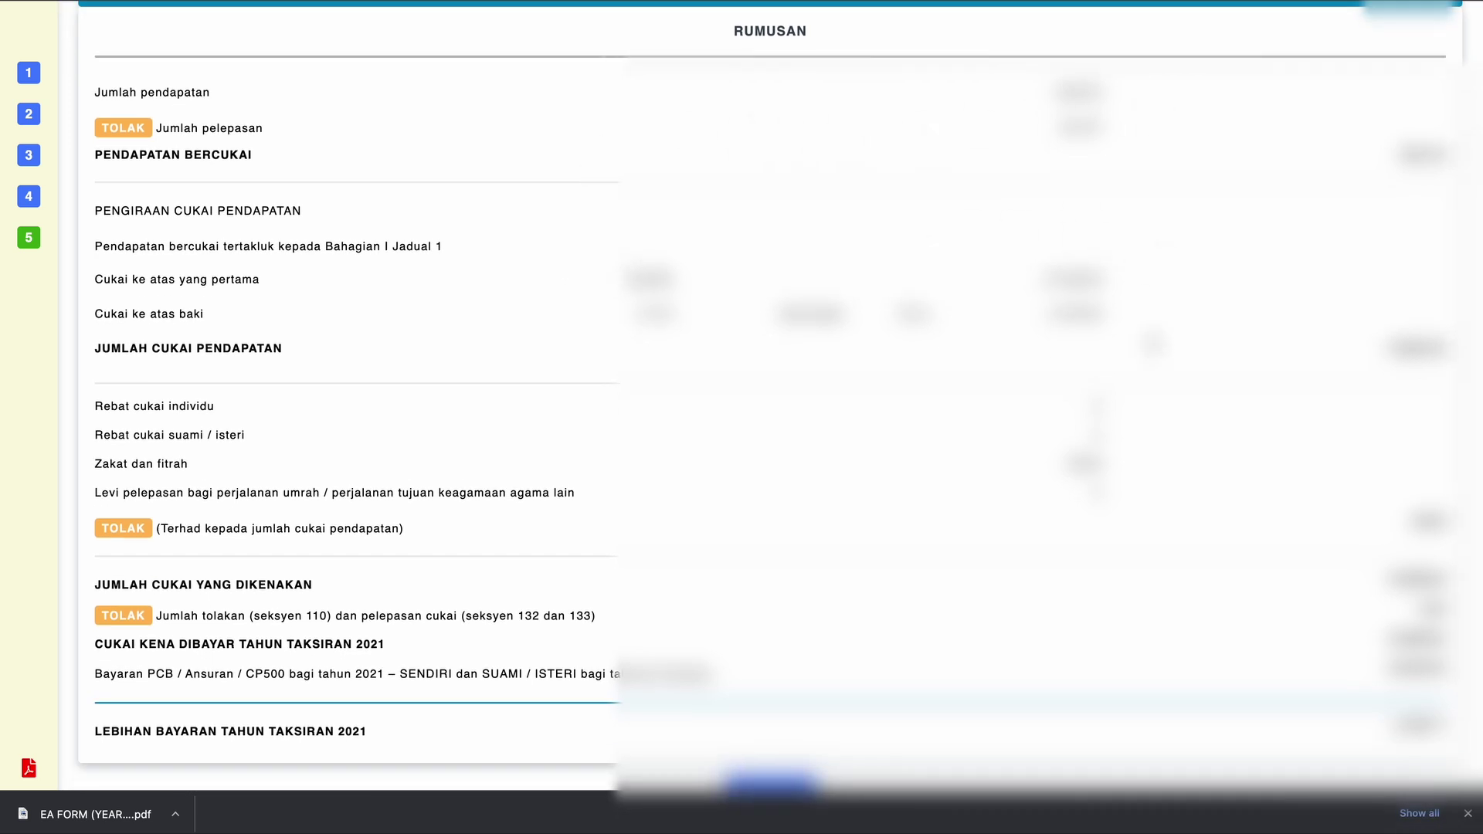
pyautogui.scroll(-2, 478, 595)
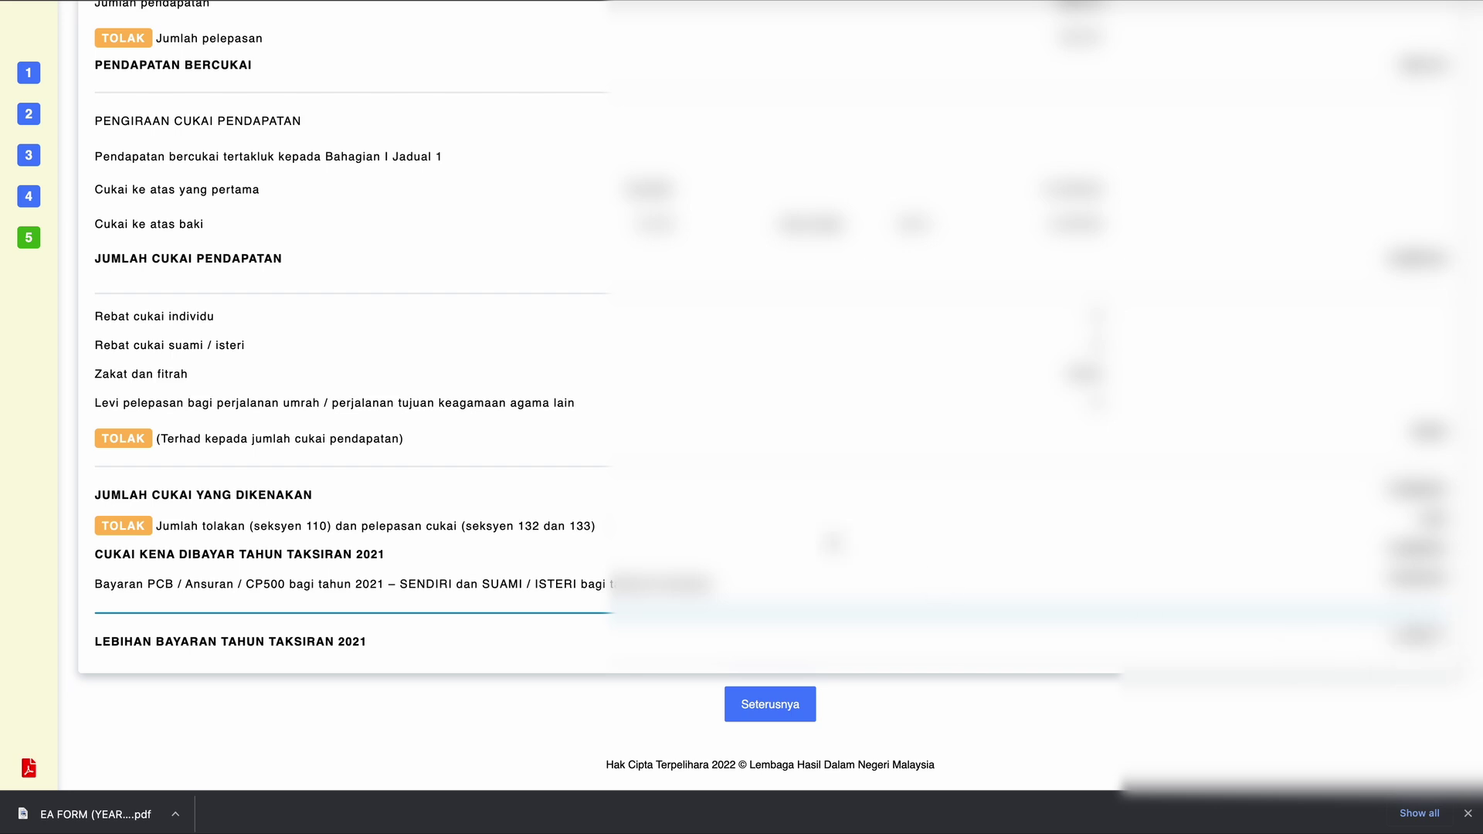
pyautogui.moveTo(37, 122)
pyautogui.click(759, 706)
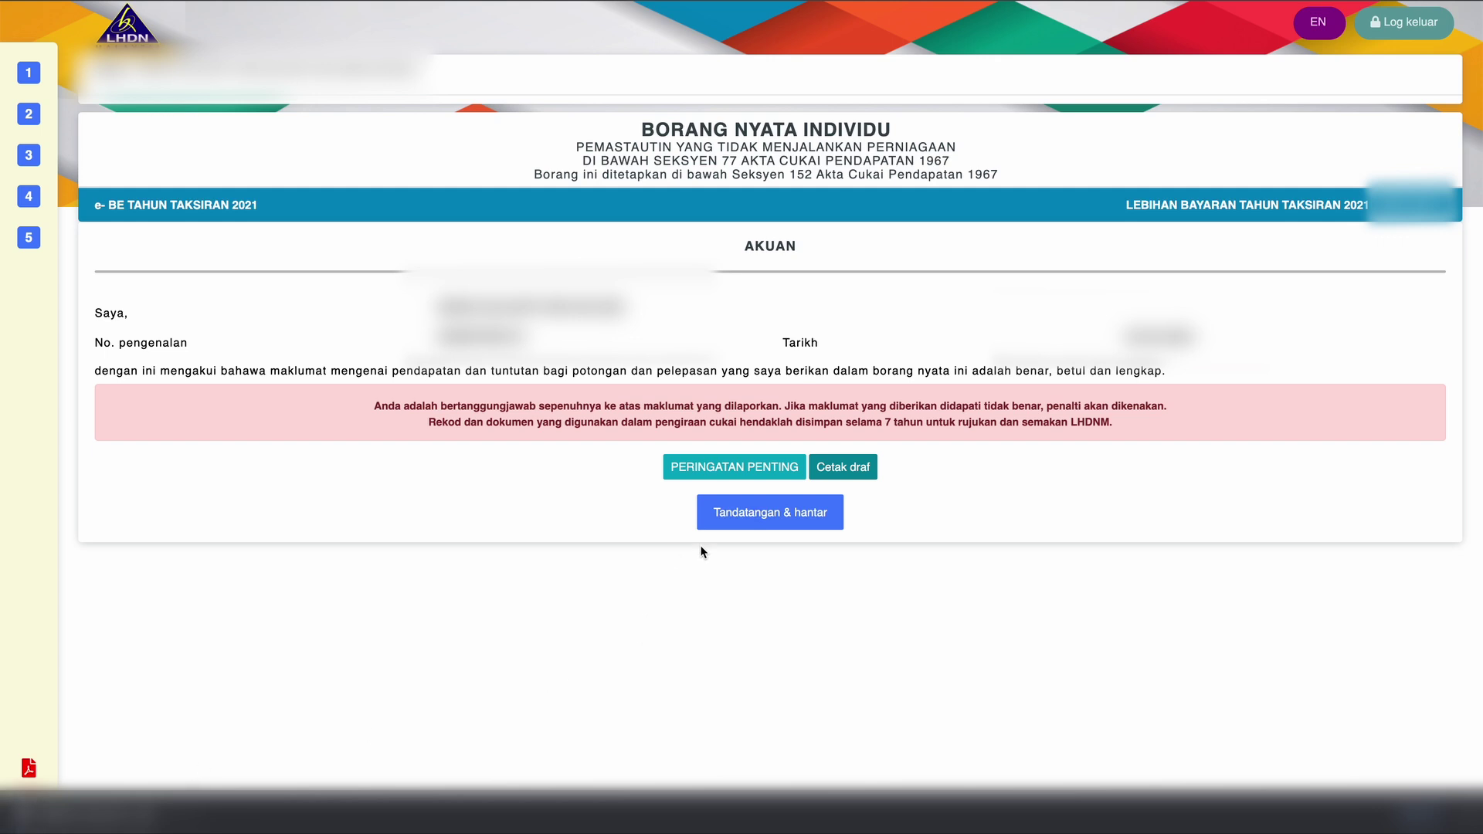
# Sign and submit the e-BE return for Tahun Taksiran 2021, and download the Pengesahan acknowledgement.
pyautogui.click(773, 523)
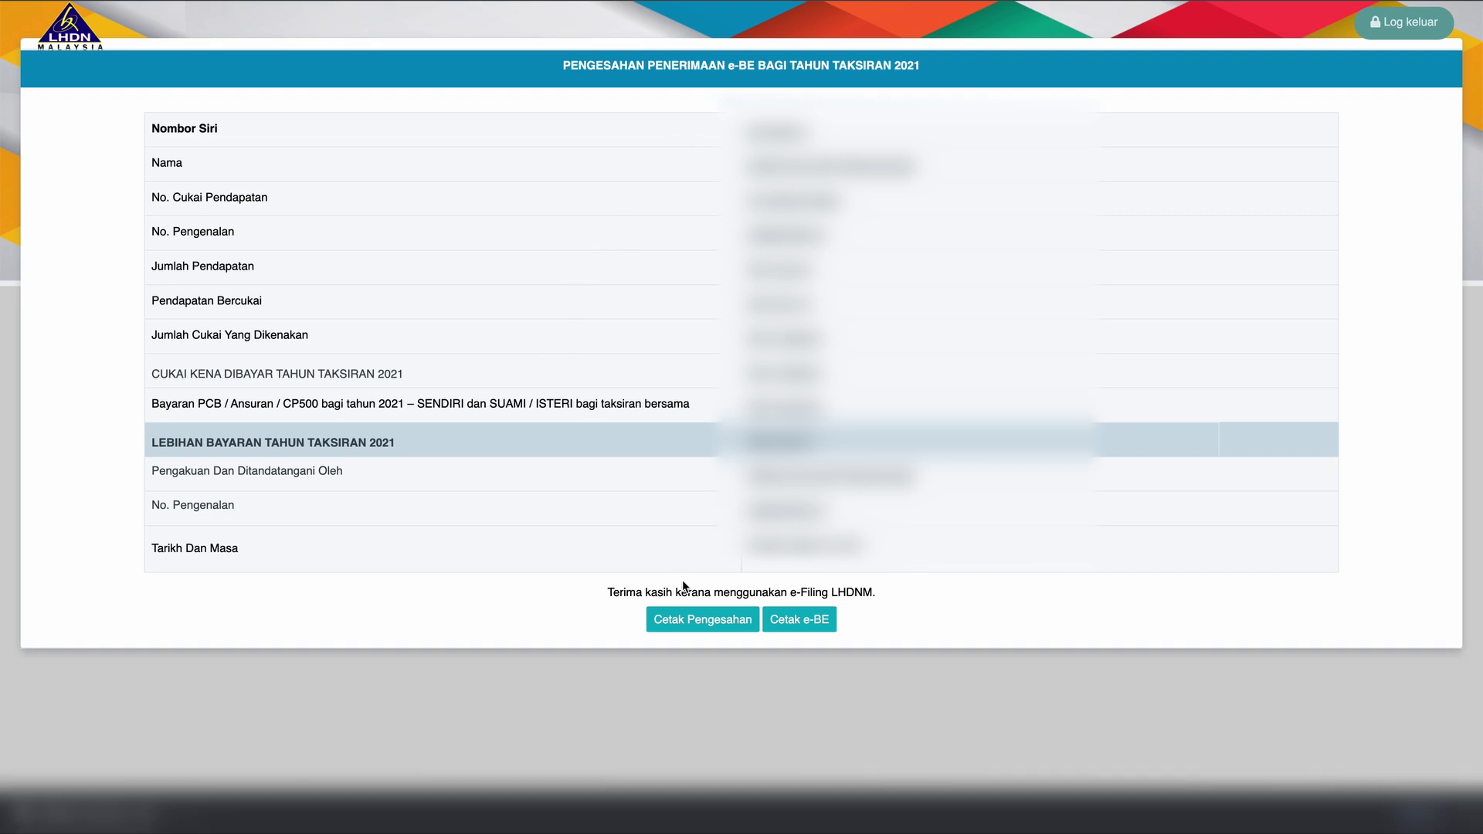
pyautogui.click(705, 630)
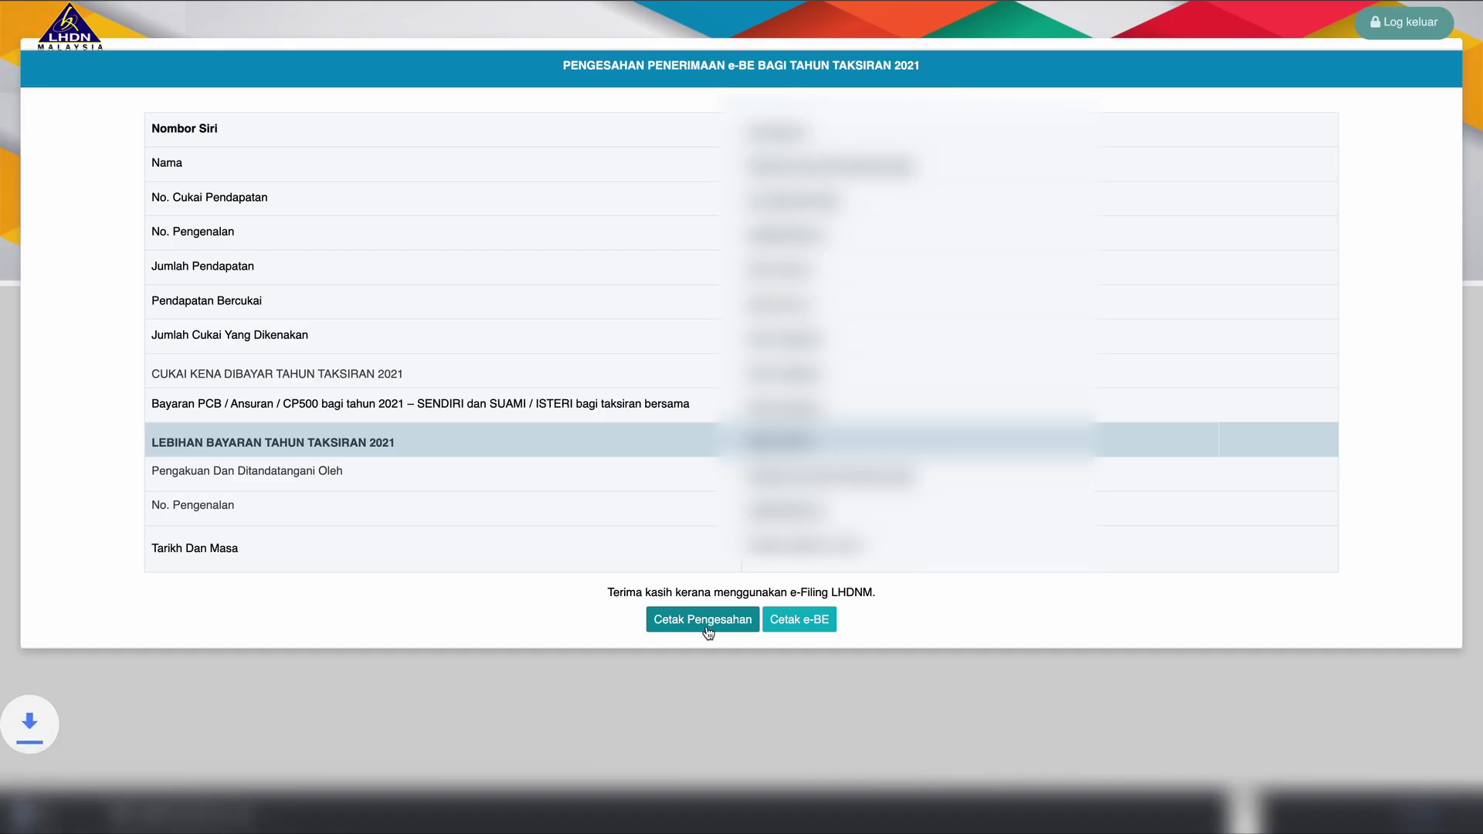